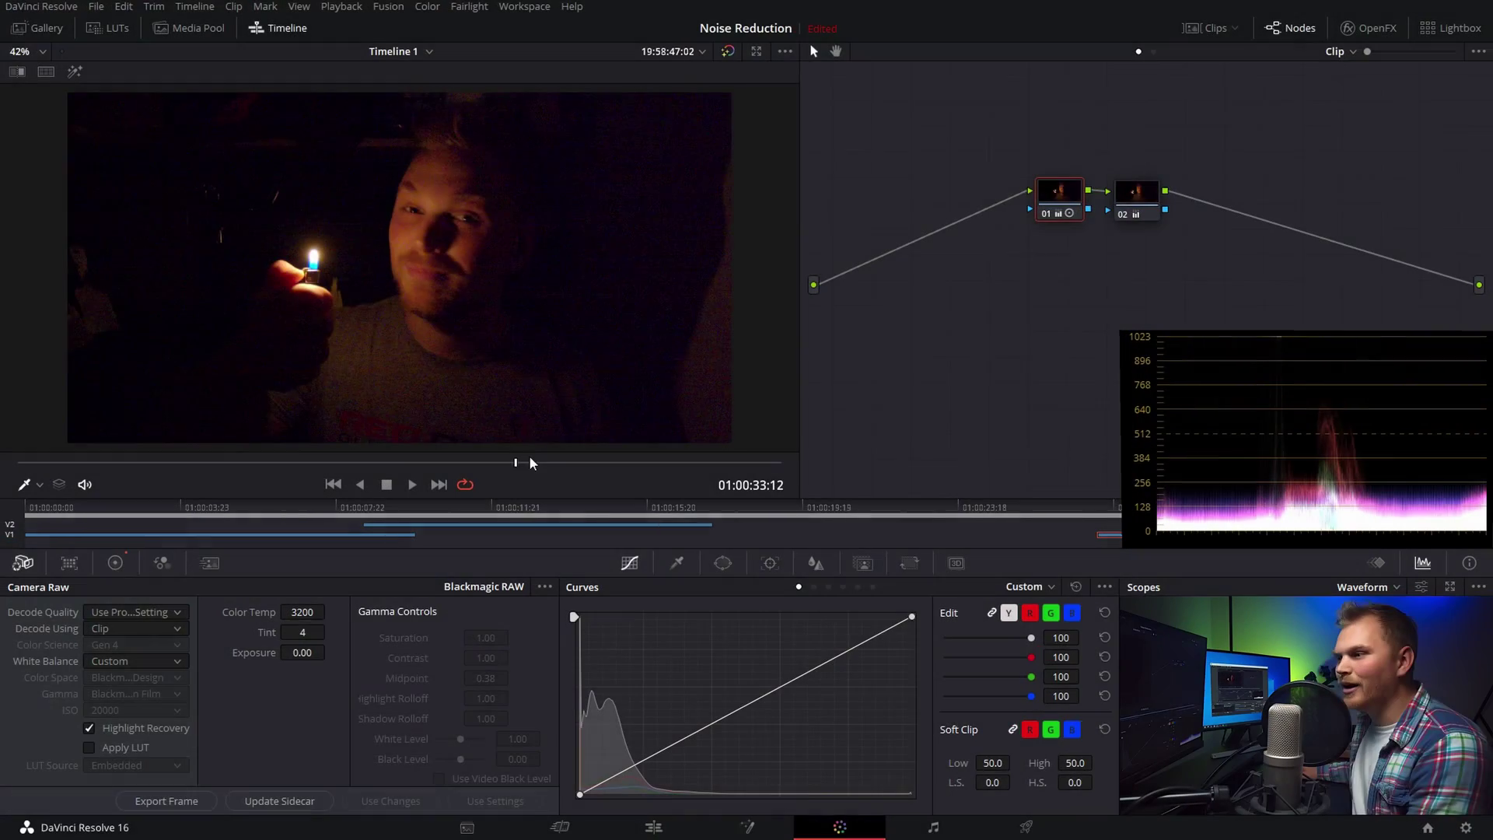
Scrub and play the lighter low-light clip to inspect its noise
drag(516, 465, 353, 462)
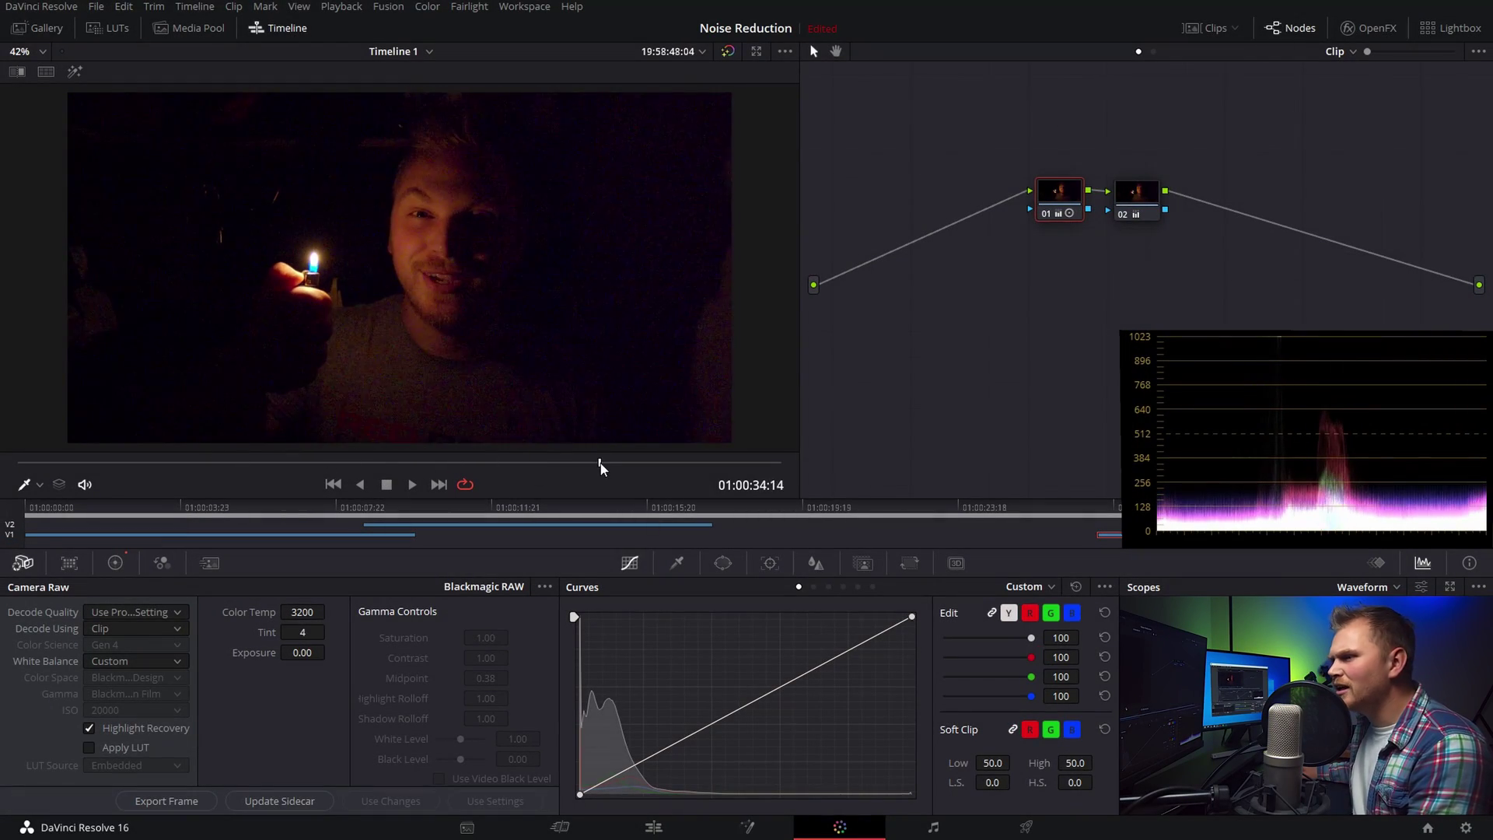
key(space)
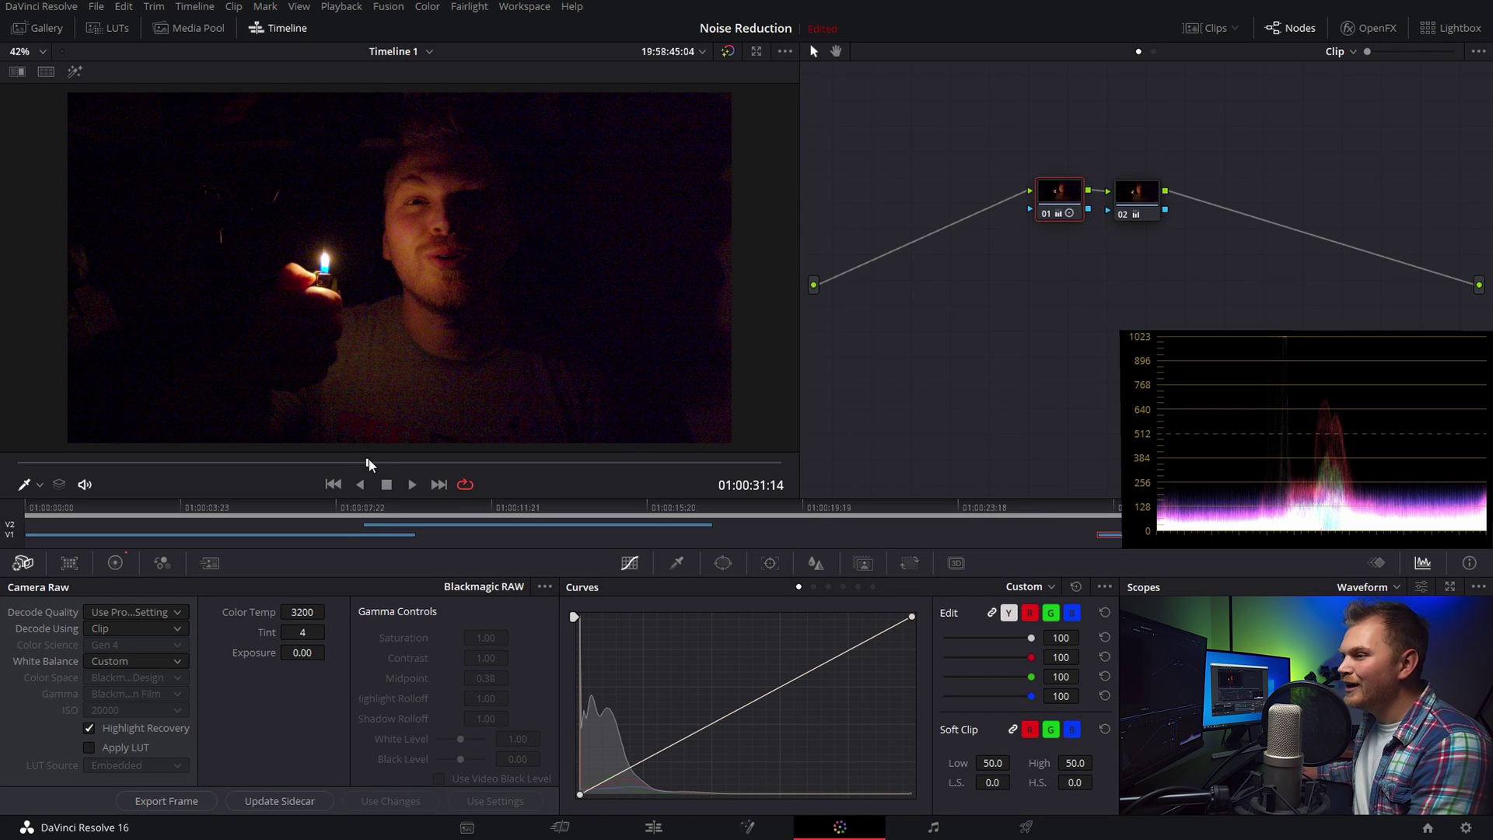
drag(368, 463, 186, 469)
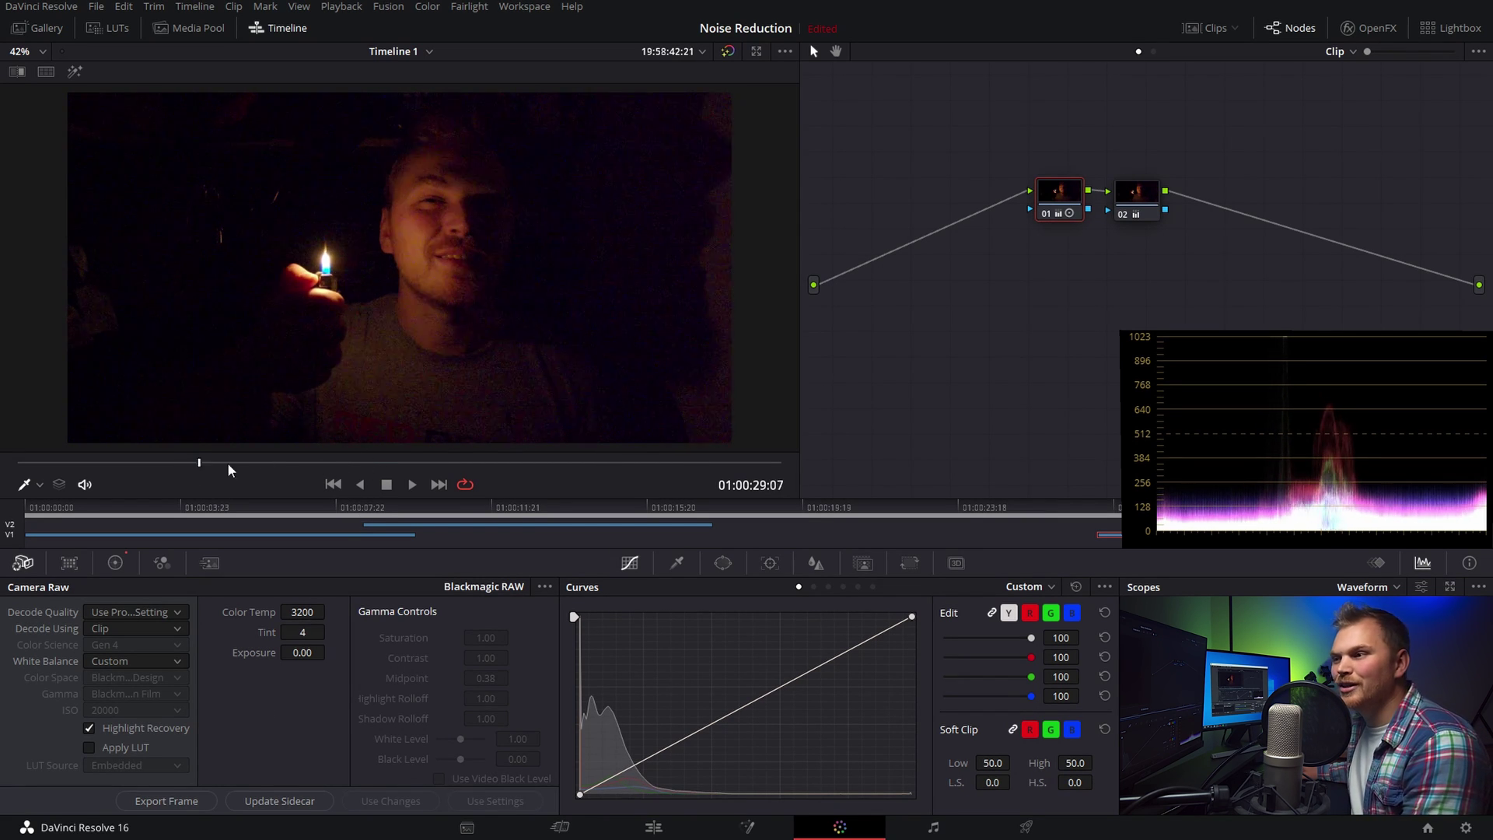
click(499, 463)
Check nodes 02 and 01, then add new node 03 ahead of node 01
click(1137, 195)
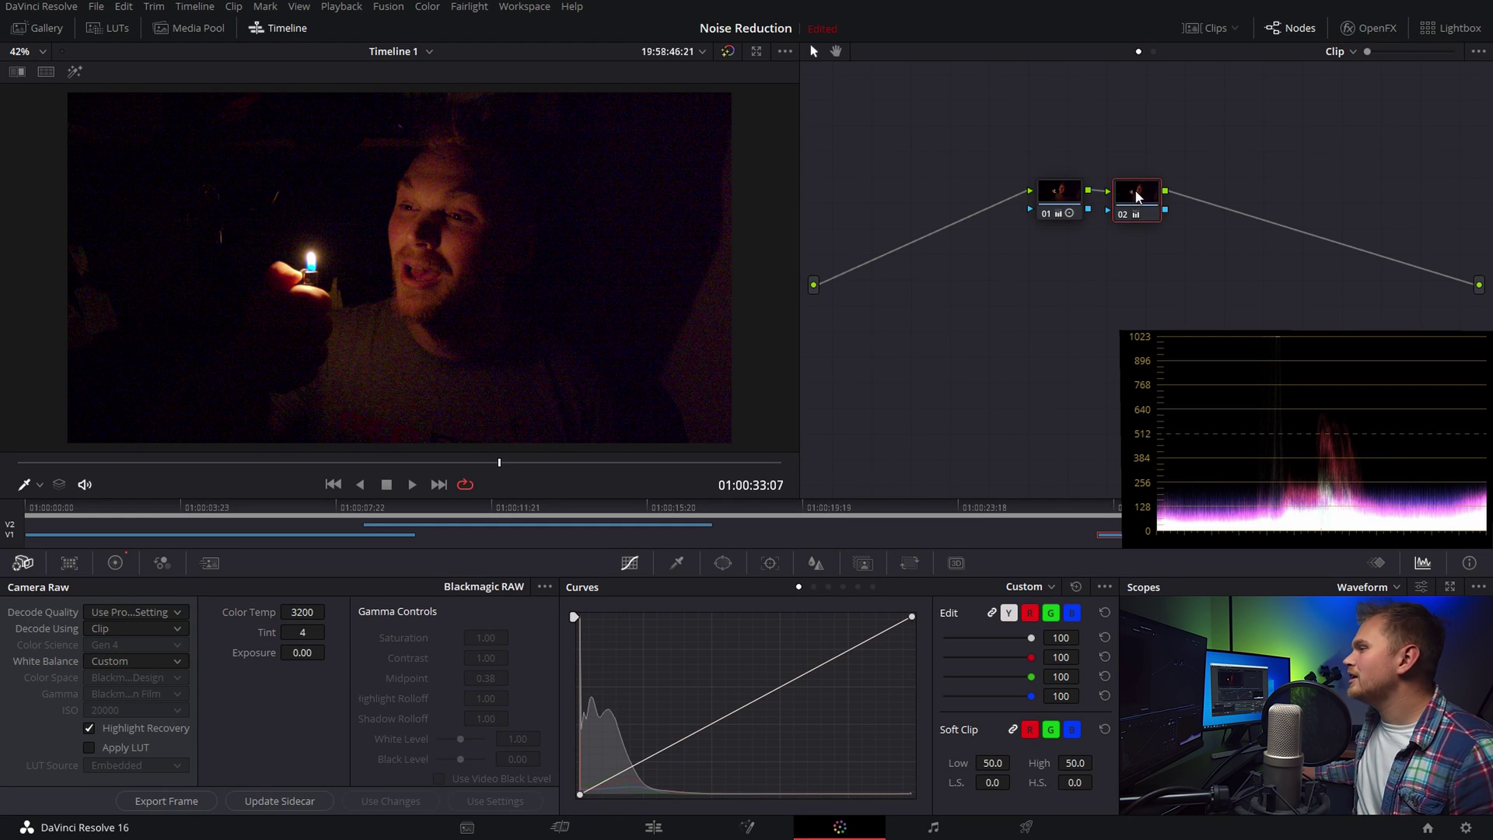
click(1059, 192)
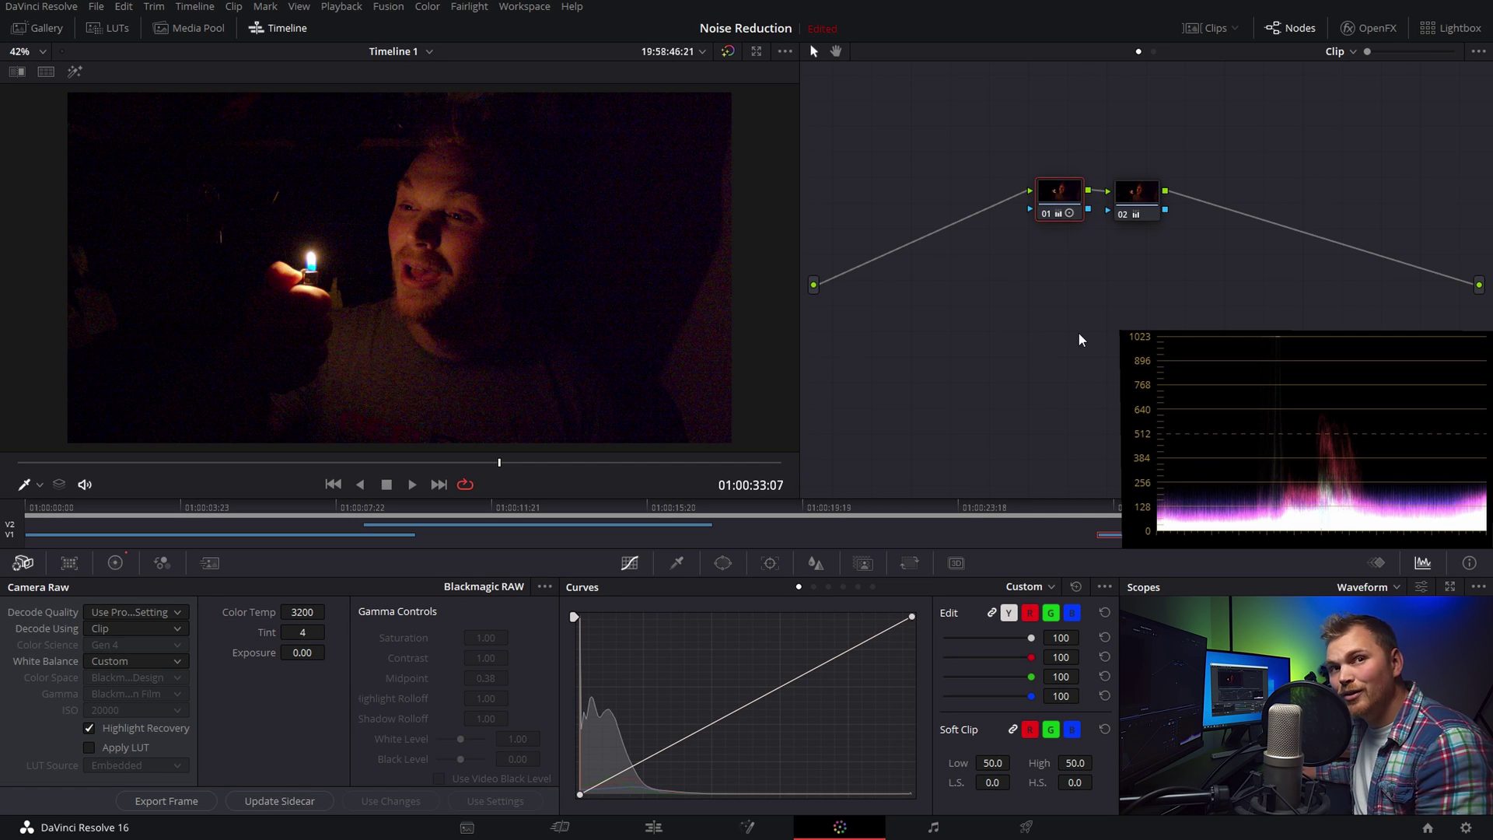
key(shift+s)
Place node 03 in line before node 01 and show its Motion Effects noise-reduction settings
drag(973, 240, 961, 206)
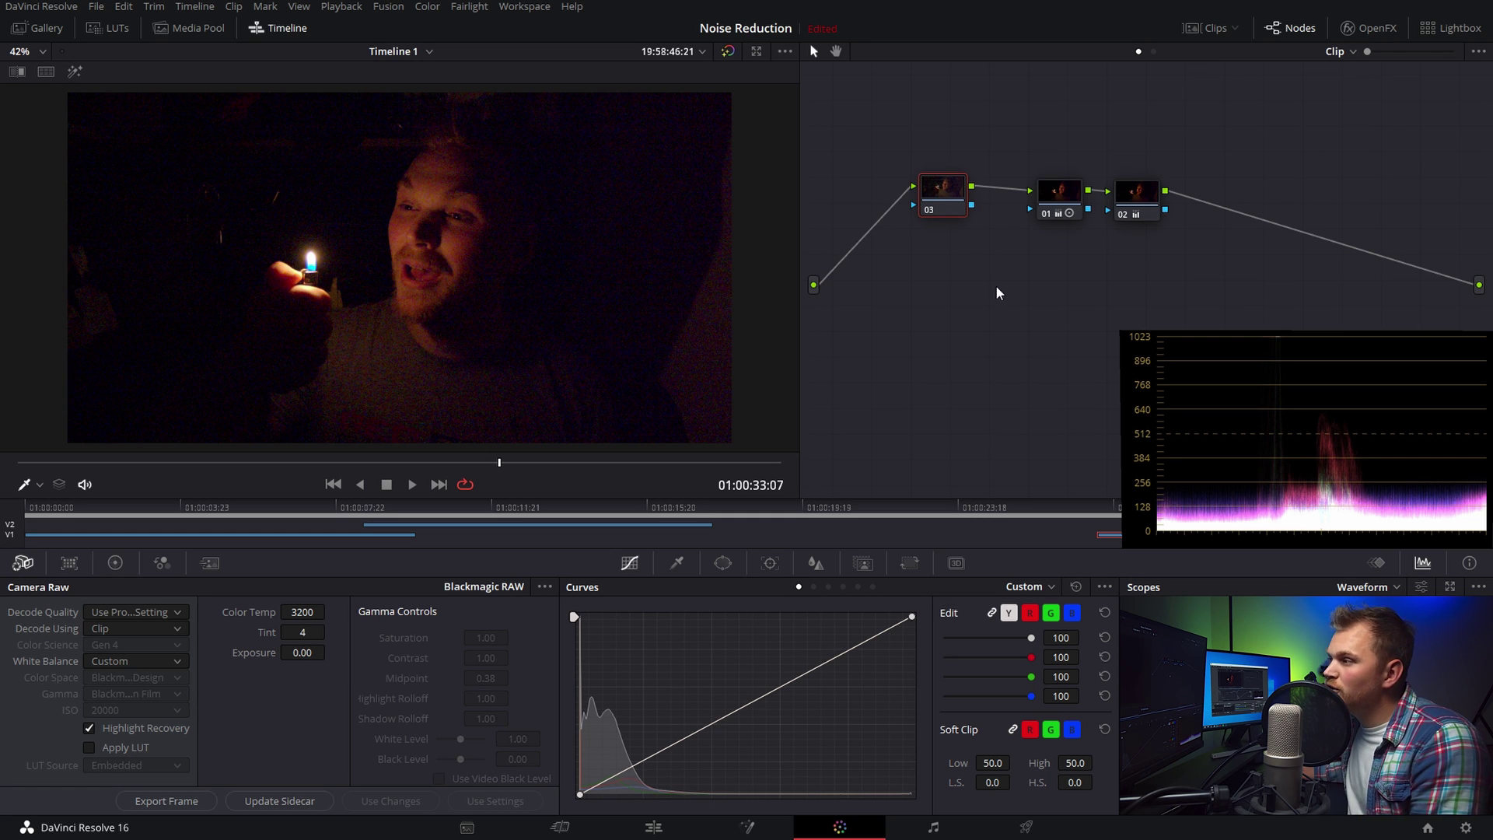
drag(953, 212, 945, 217)
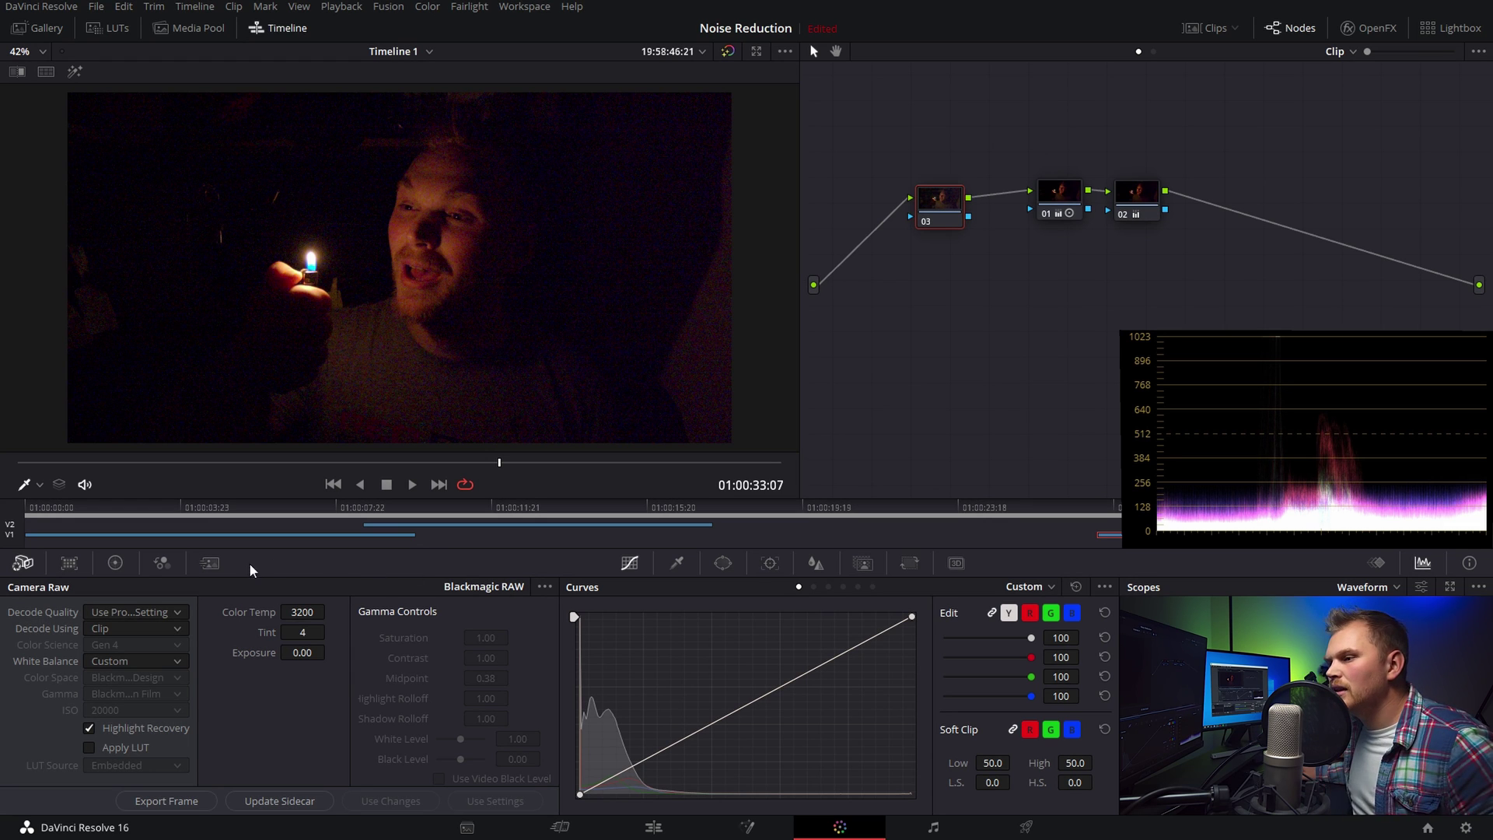
click(210, 566)
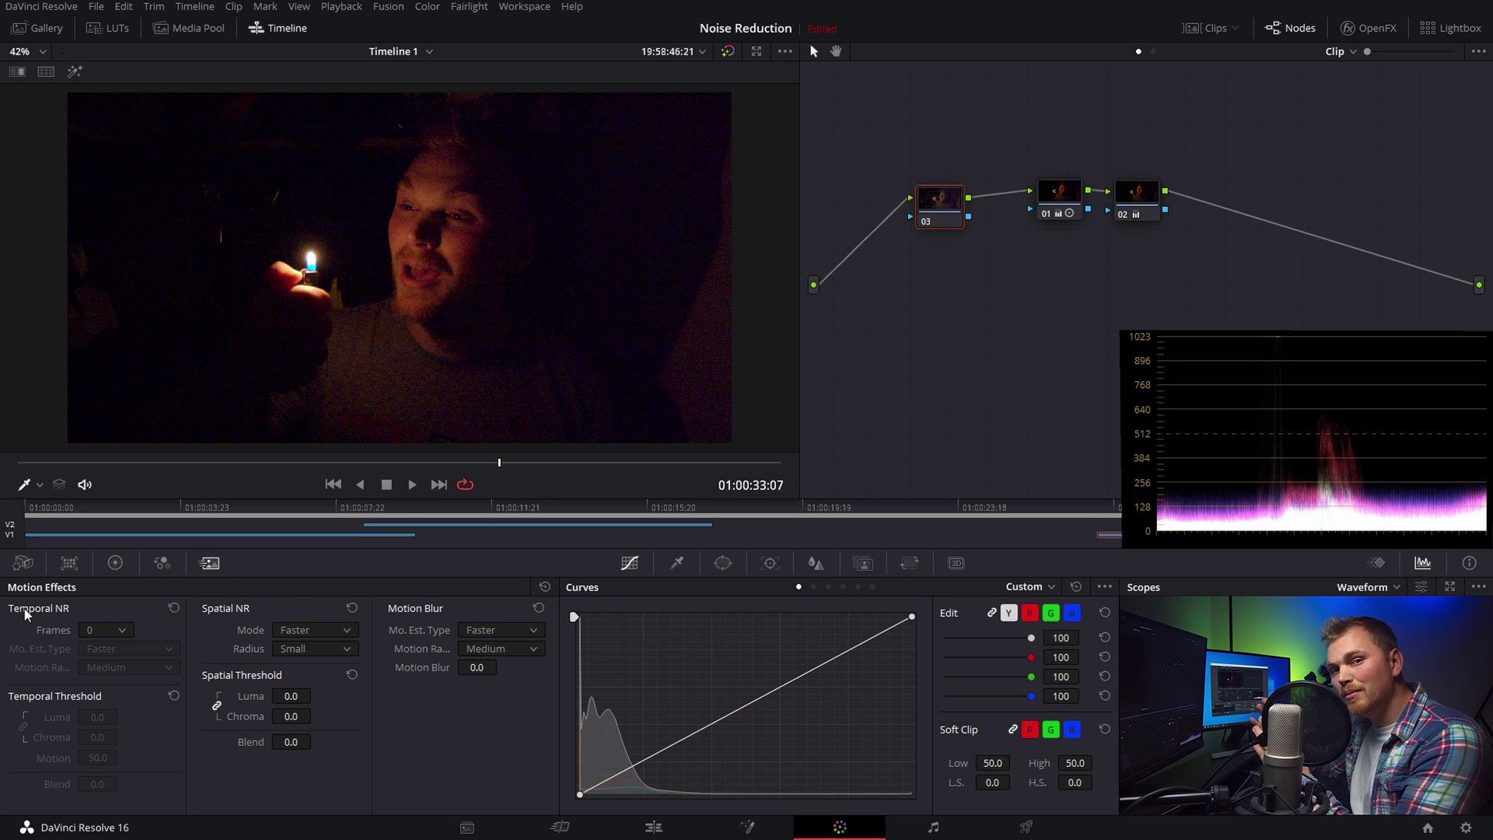
Set node 03's Temporal NR Frames to 2 and bring up the motion estimation choices
click(106, 633)
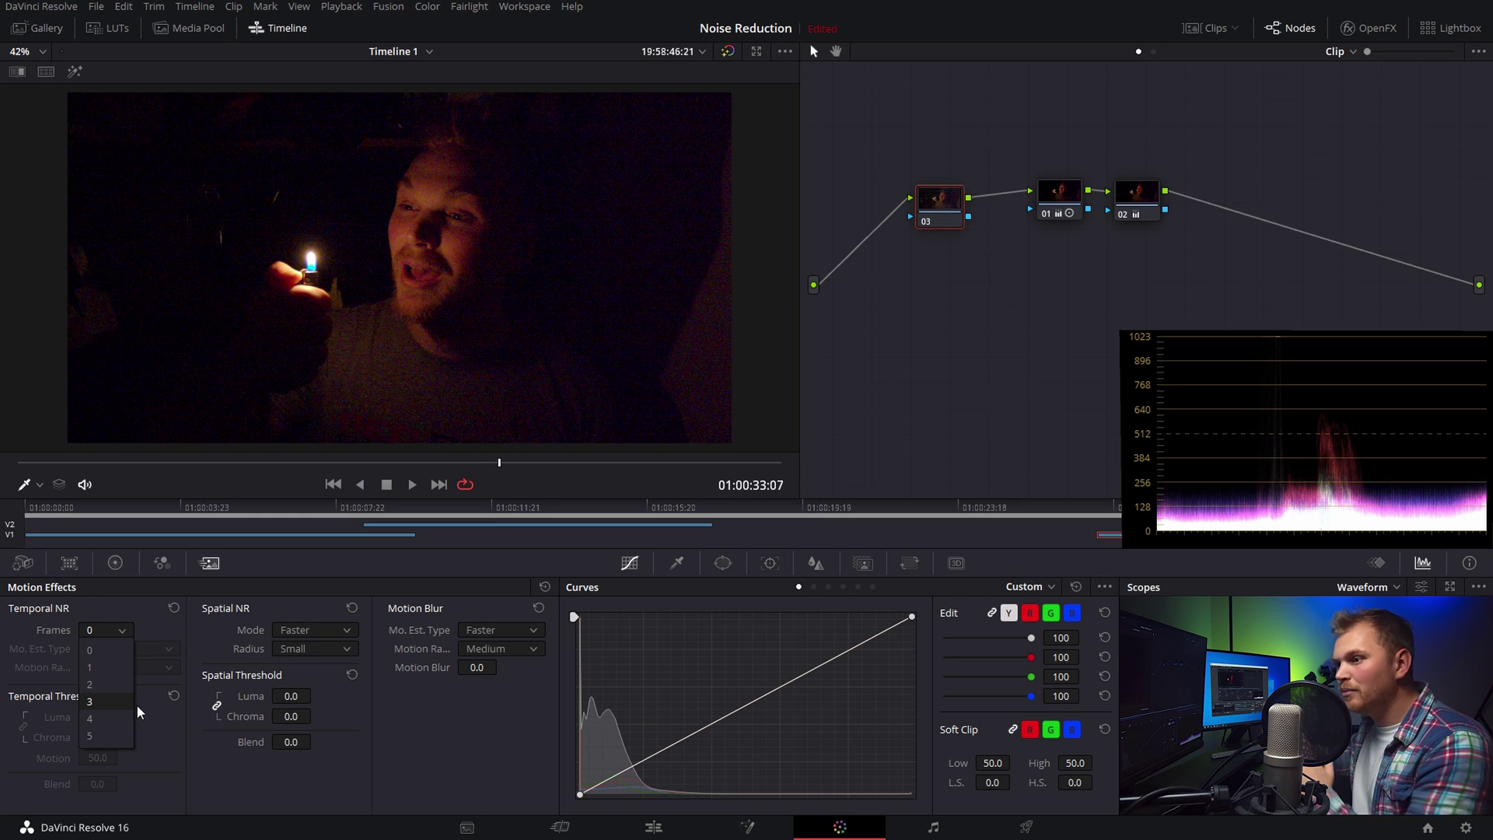
click(132, 684)
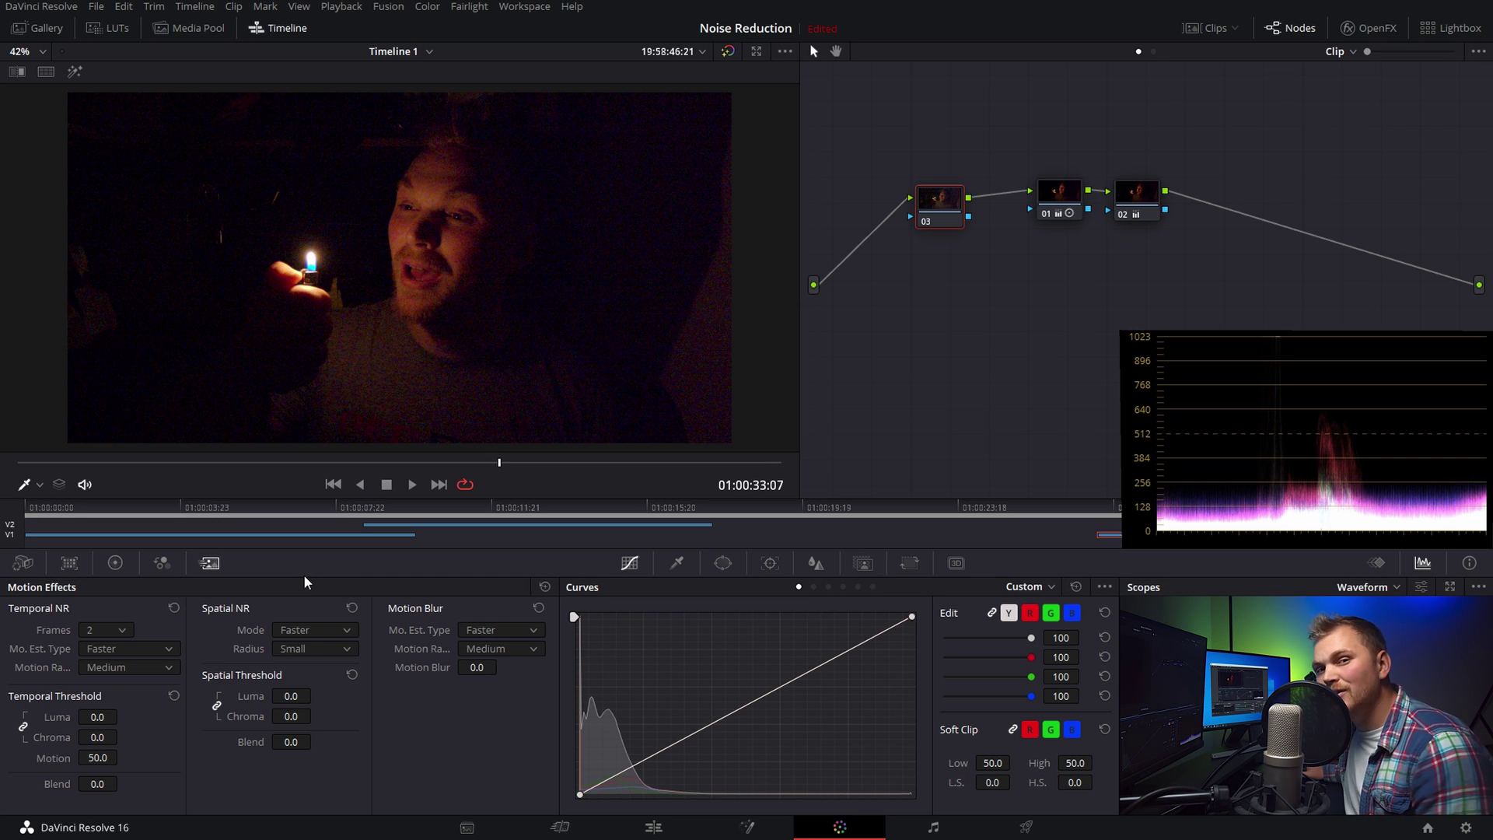
click(154, 645)
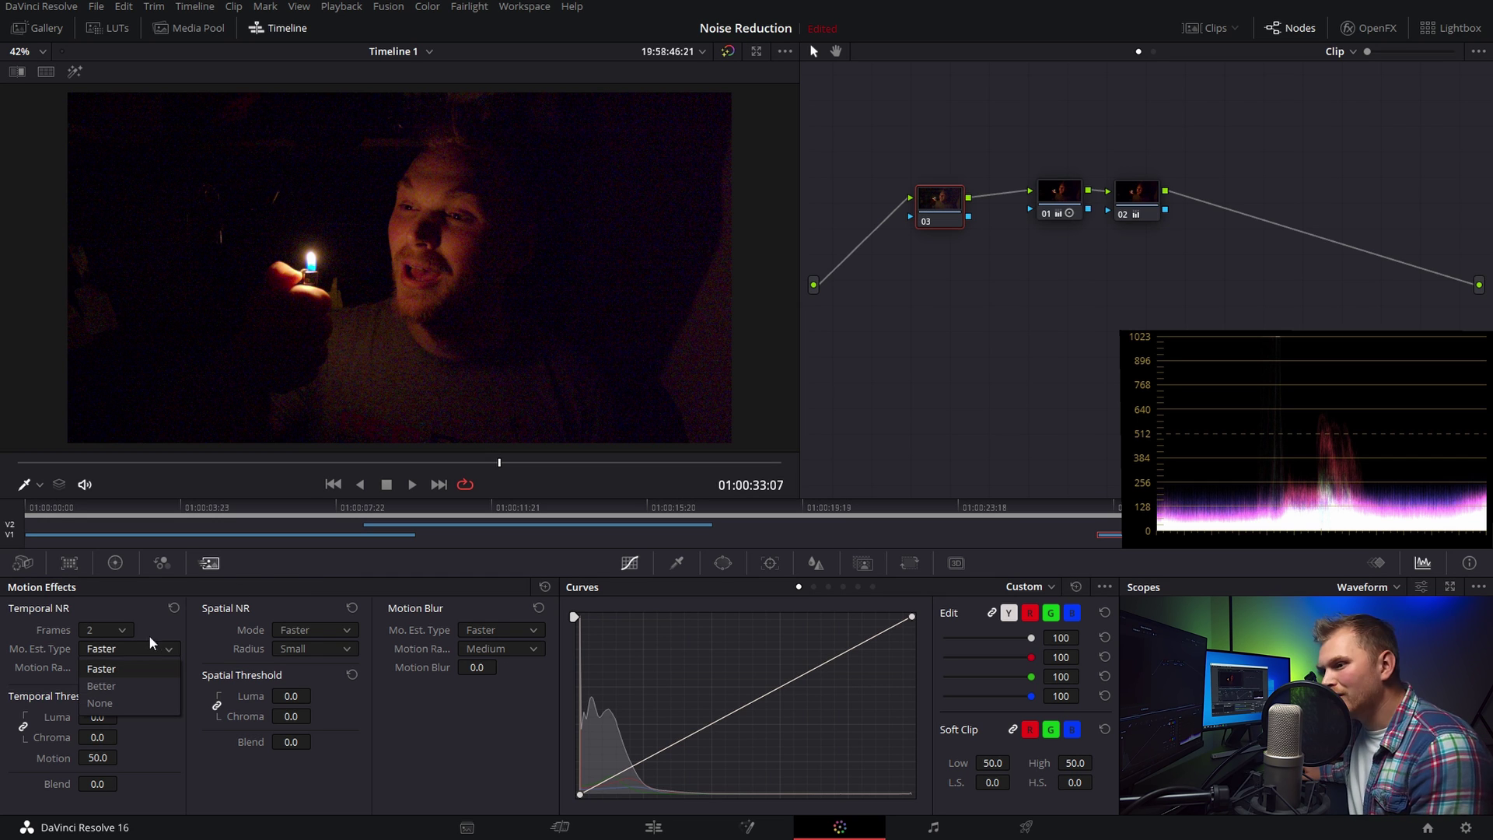
Set motion estimation to Better and Spatial NR Mode to Better
click(144, 688)
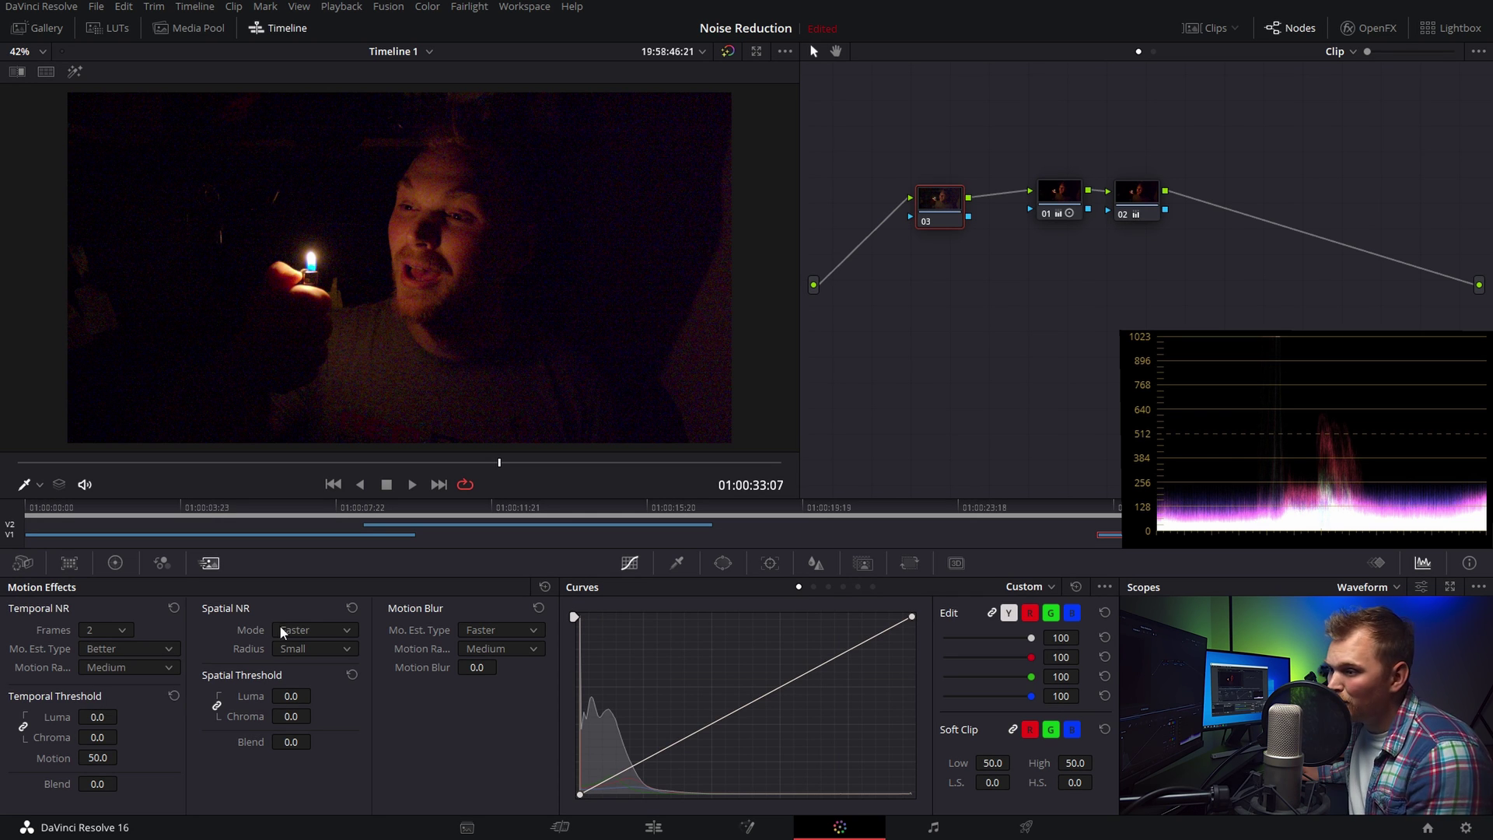
click(296, 632)
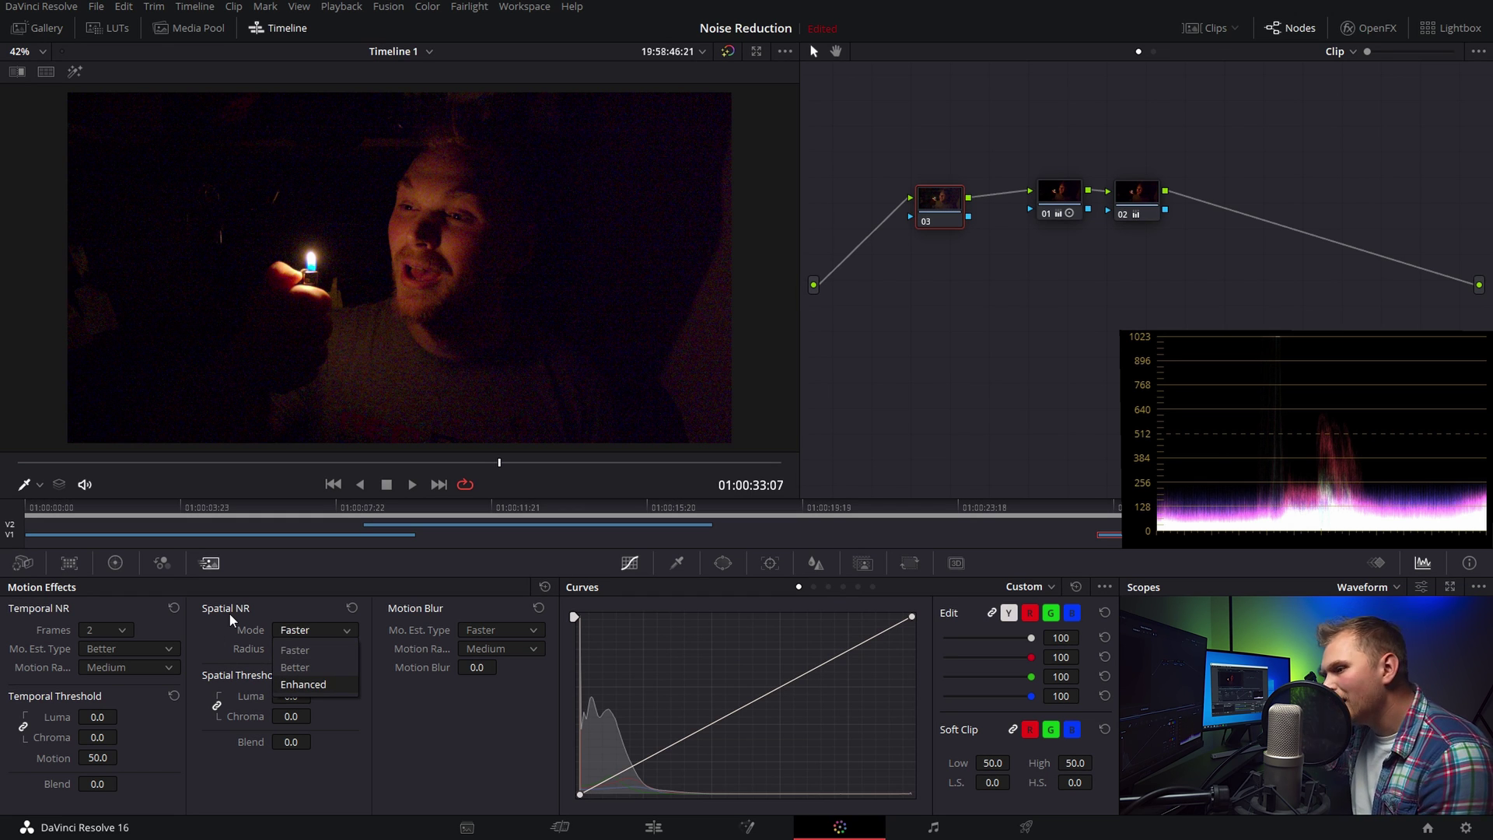
click(295, 667)
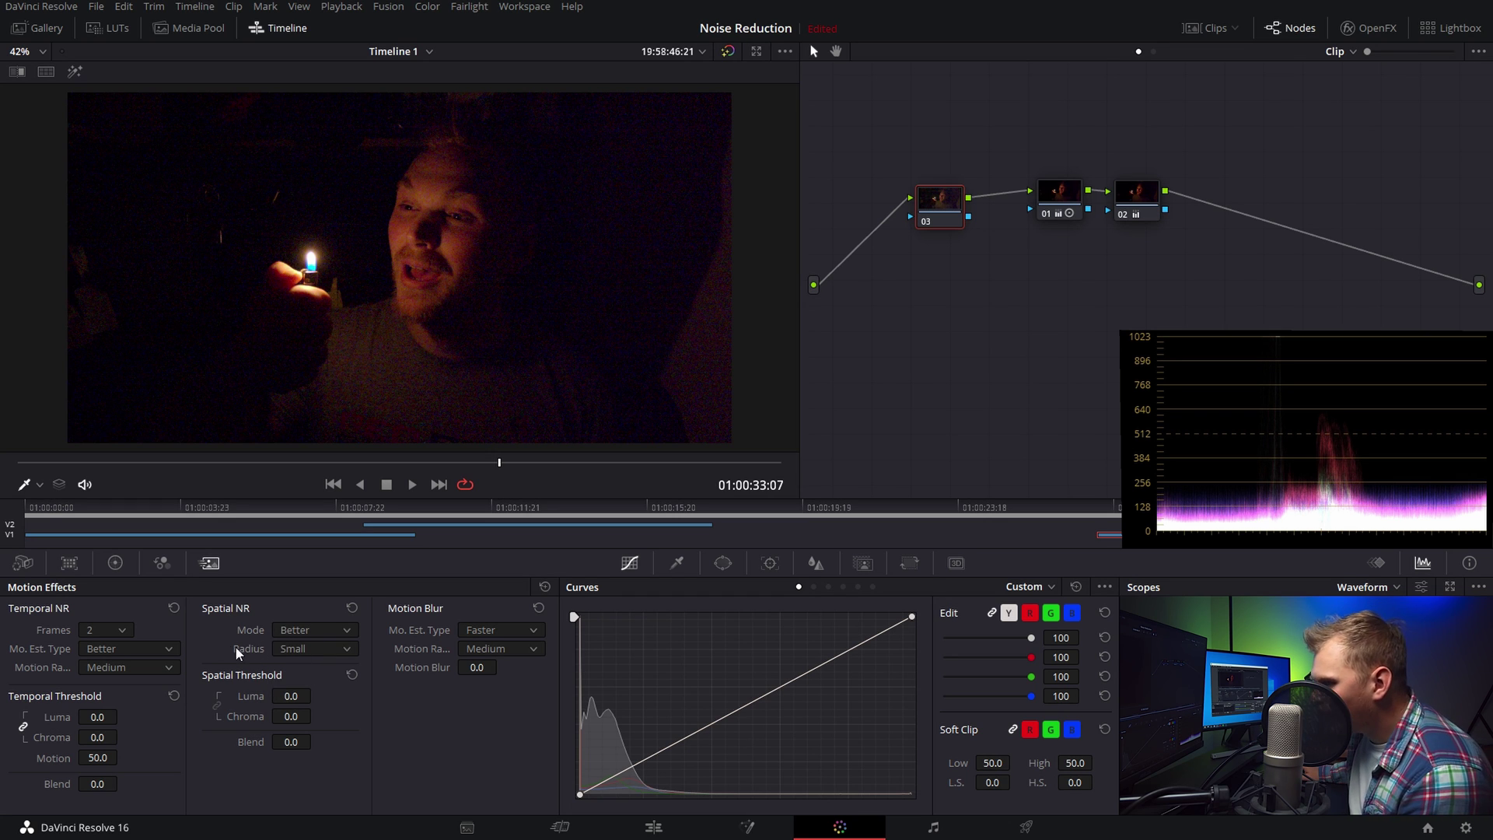
Keep motion range at Medium and zero the temporal luma and chroma thresholds
click(122, 674)
click(122, 673)
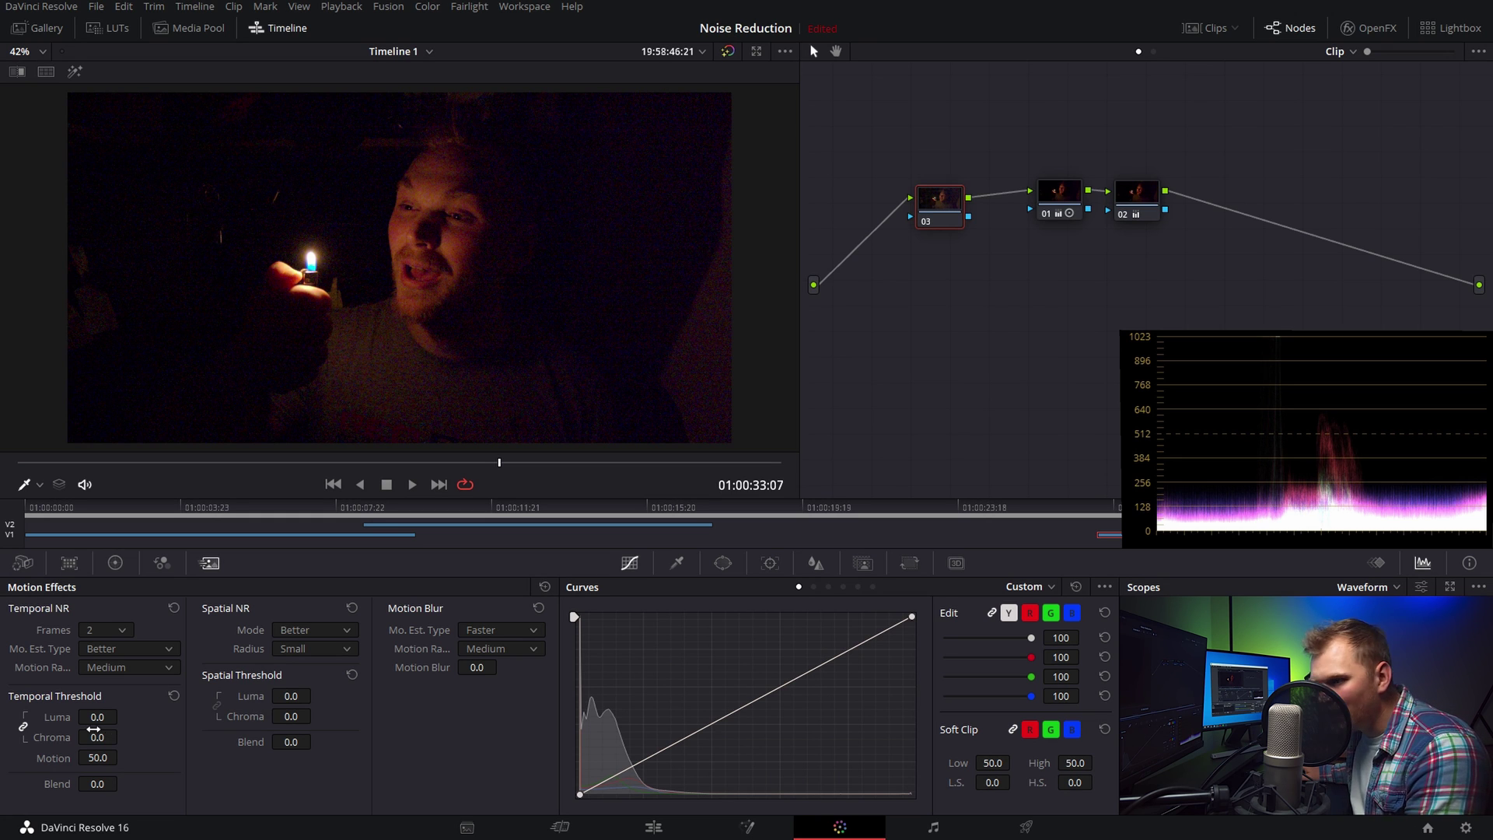
mouse_move(122, 715)
mouse_down()
mouse_move(97, 716)
mouse_move(133, 722)
mouse_up()
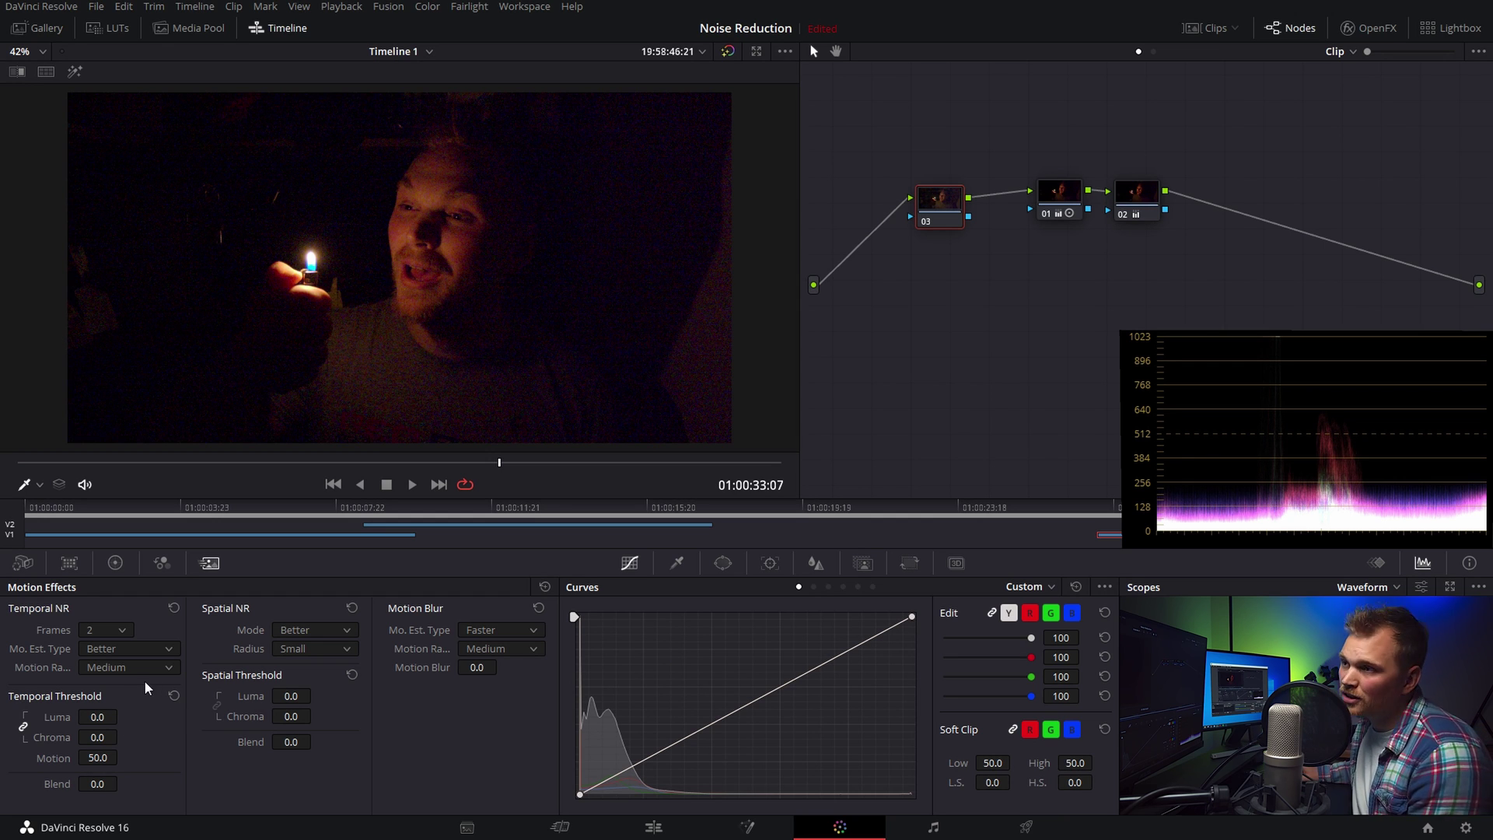
click(74, 72)
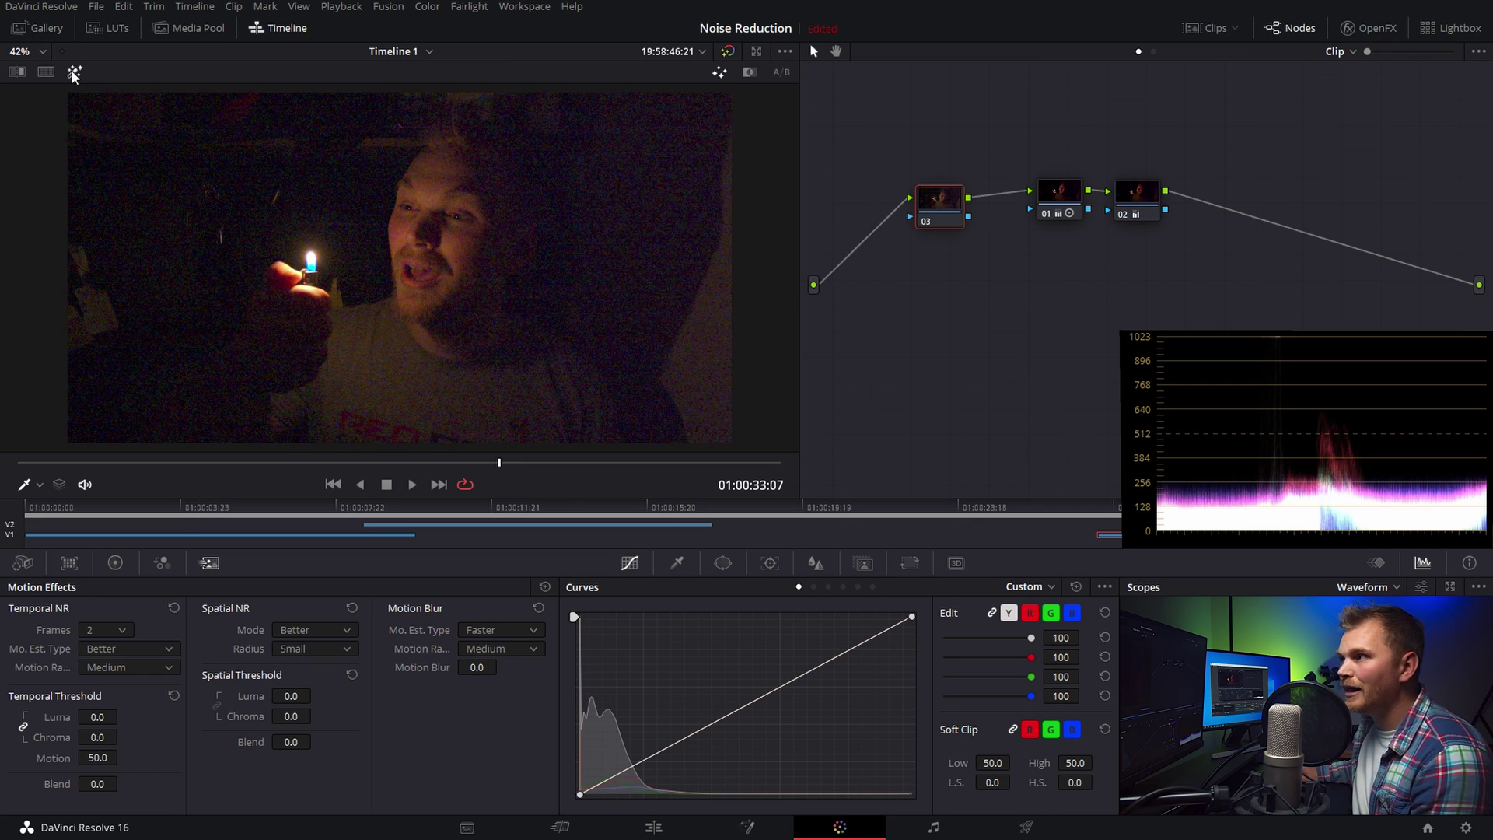
In highlight difference view, set temporal thresholds to Luma 30.8 and unlinked Chroma 5.0
click(782, 72)
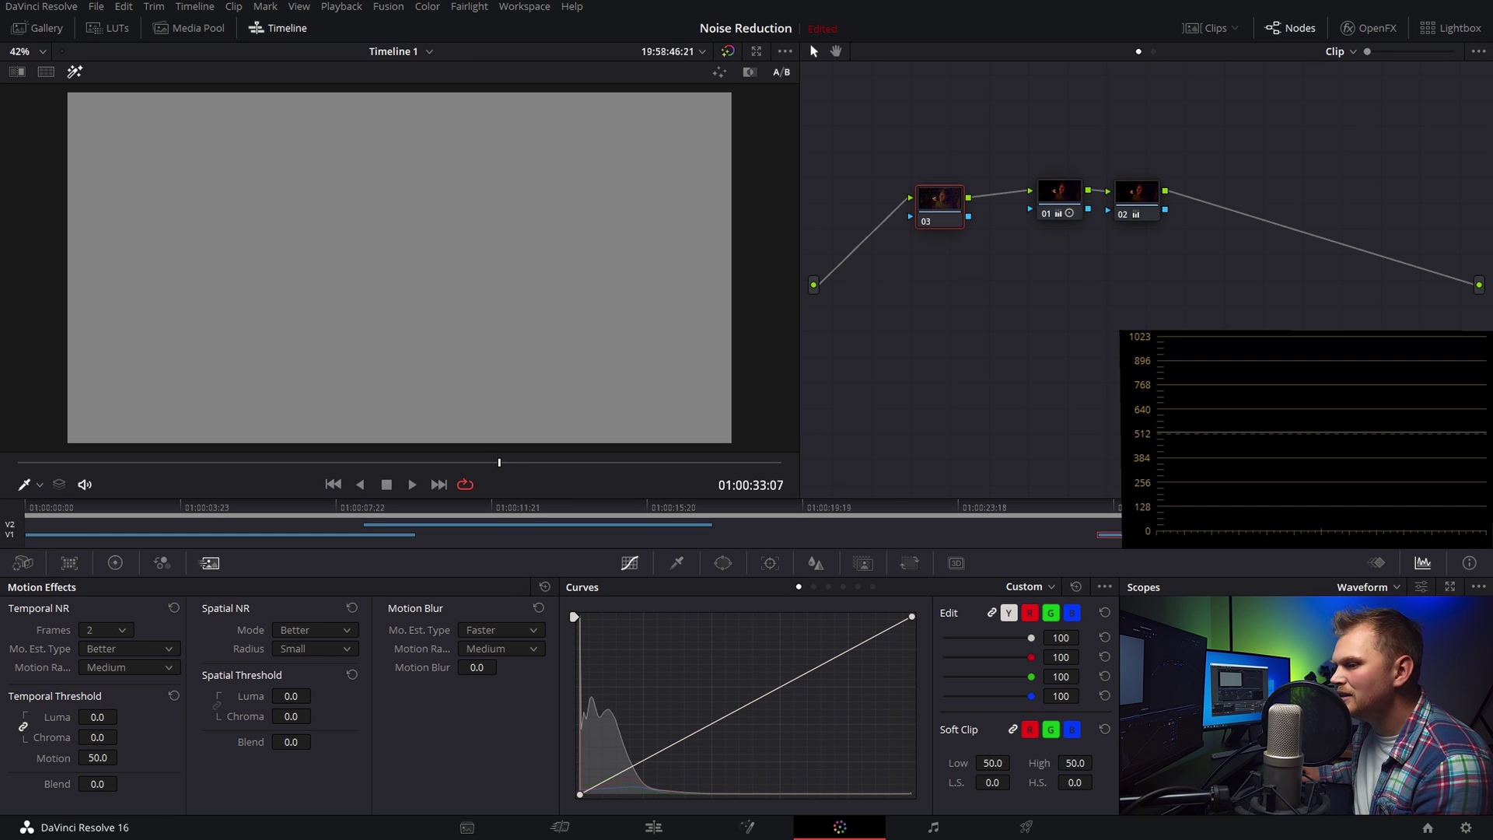
mouse_move(97, 717)
mouse_down()
mouse_move(129, 717)
mouse_move(97, 718)
mouse_up()
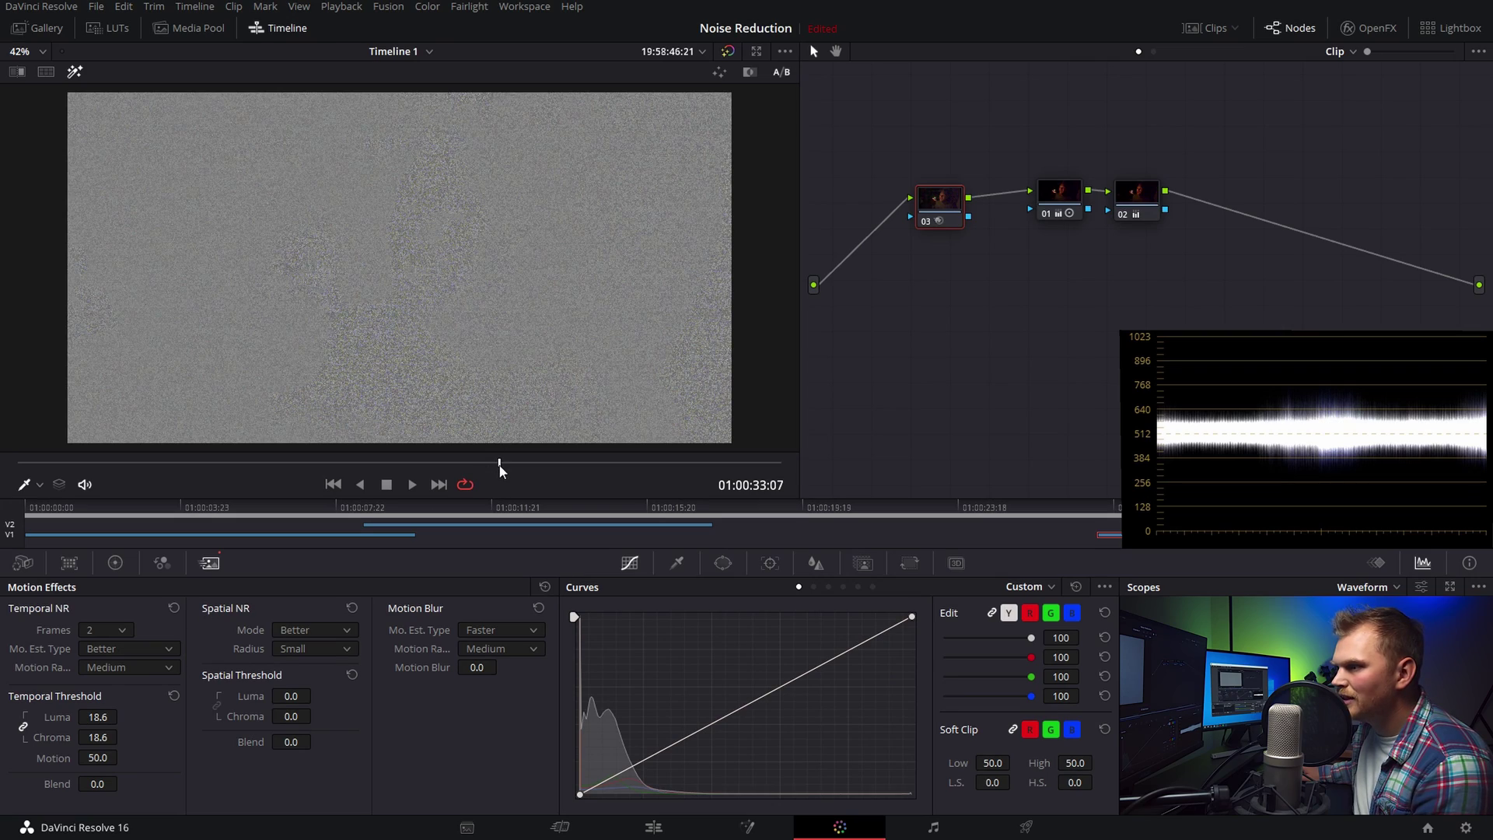
drag(499, 464, 380, 462)
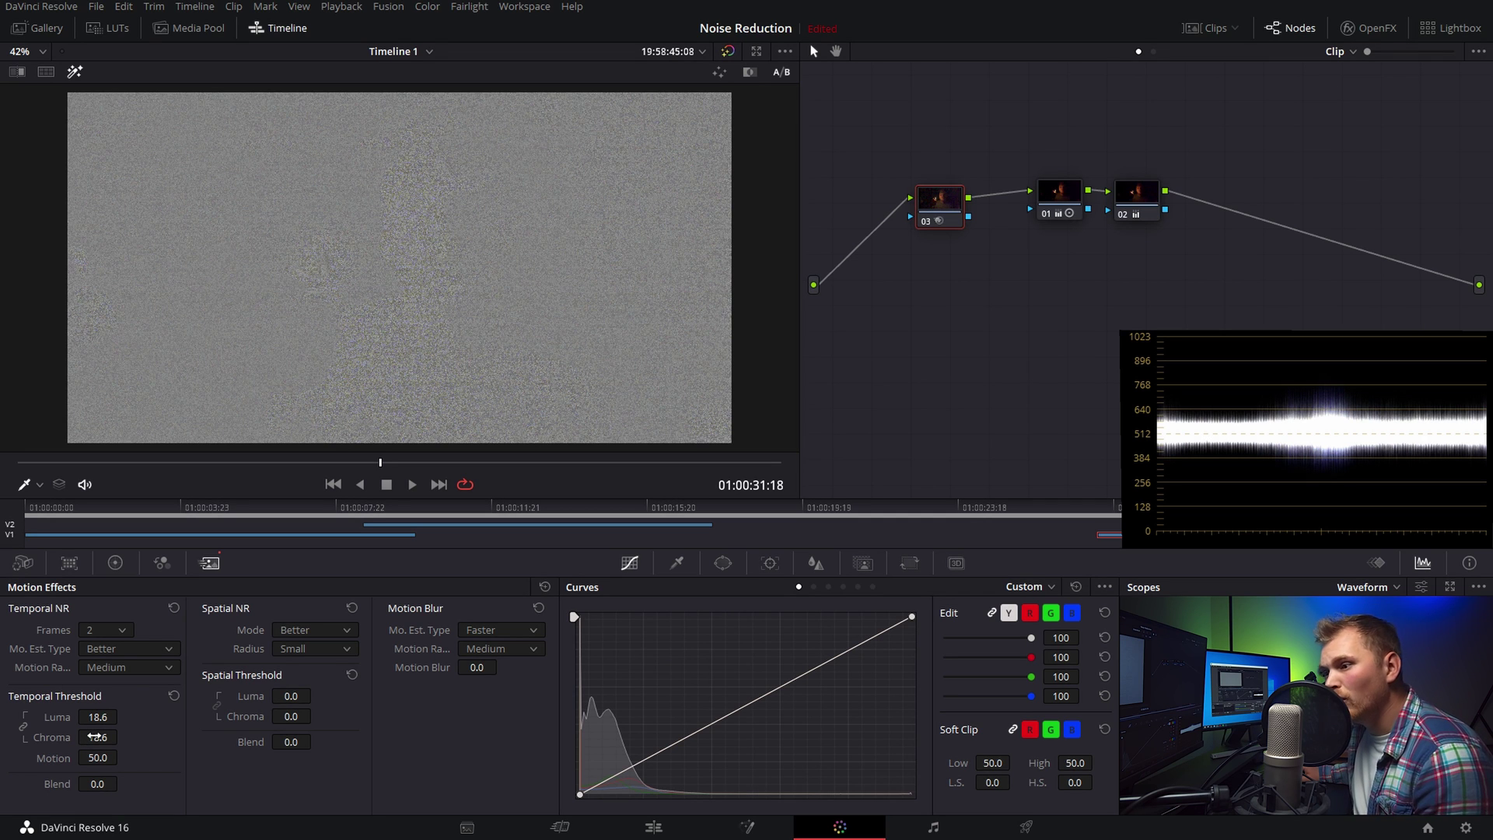
mouse_move(97, 737)
mouse_down()
mouse_move(47, 737)
mouse_move(122, 737)
mouse_move(122, 716)
mouse_move(98, 735)
mouse_move(122, 737)
mouse_move(118, 715)
mouse_up()
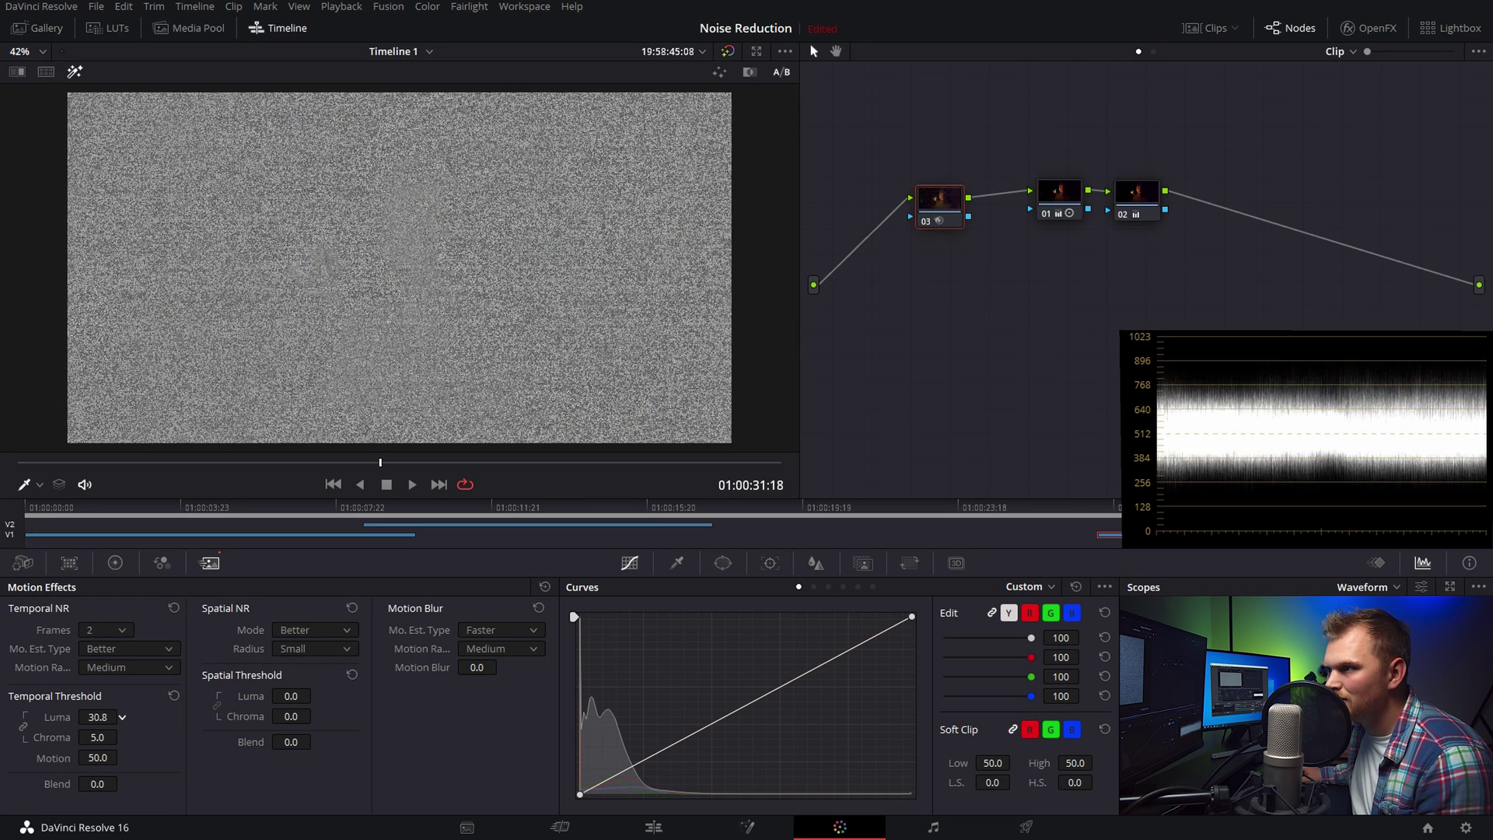
Compare frames in highlight view while raising spatial luma/chroma thresholds to about 27.8
click(75, 72)
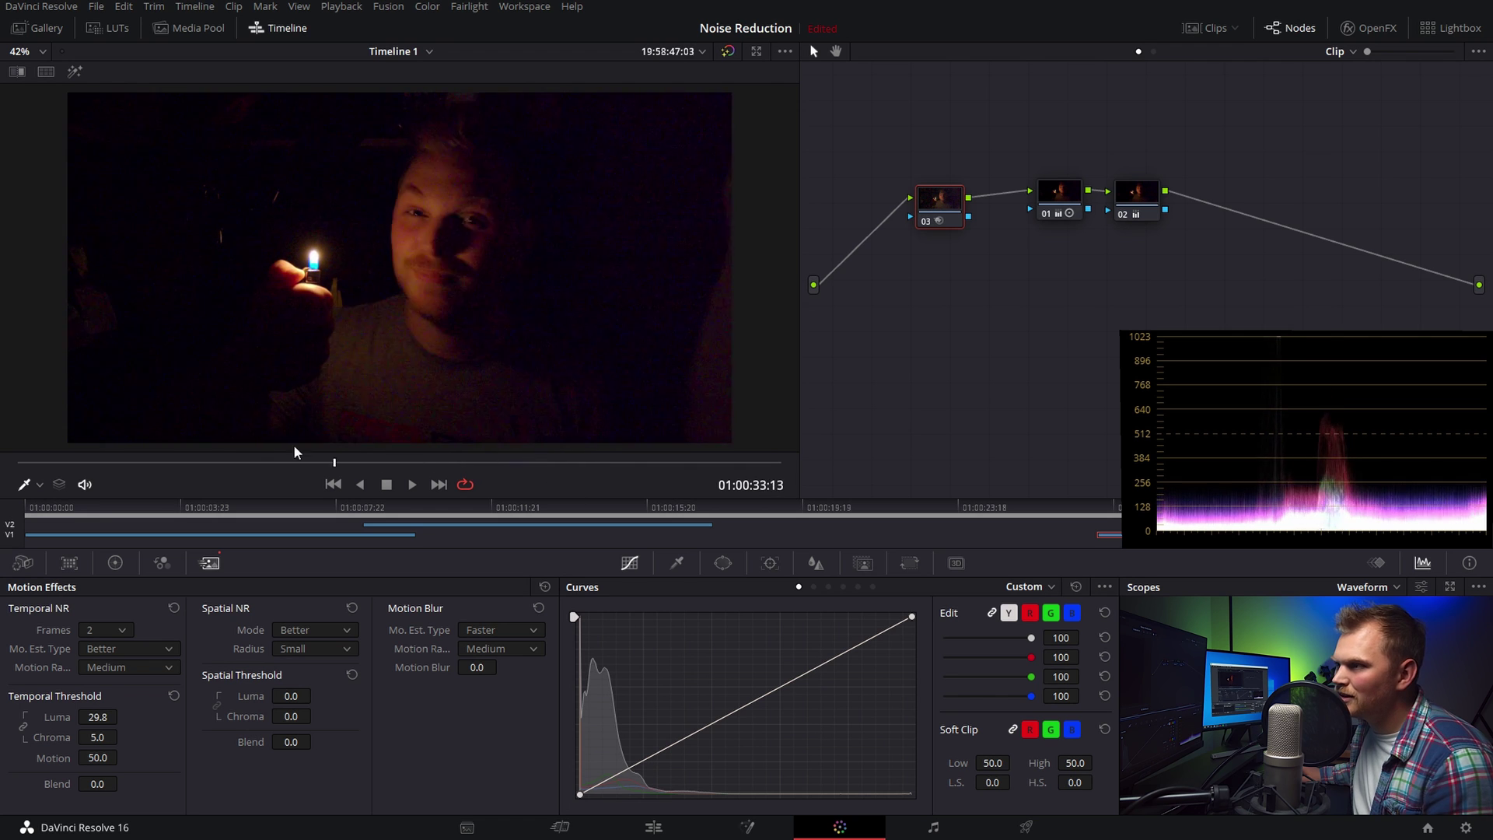
click(435, 464)
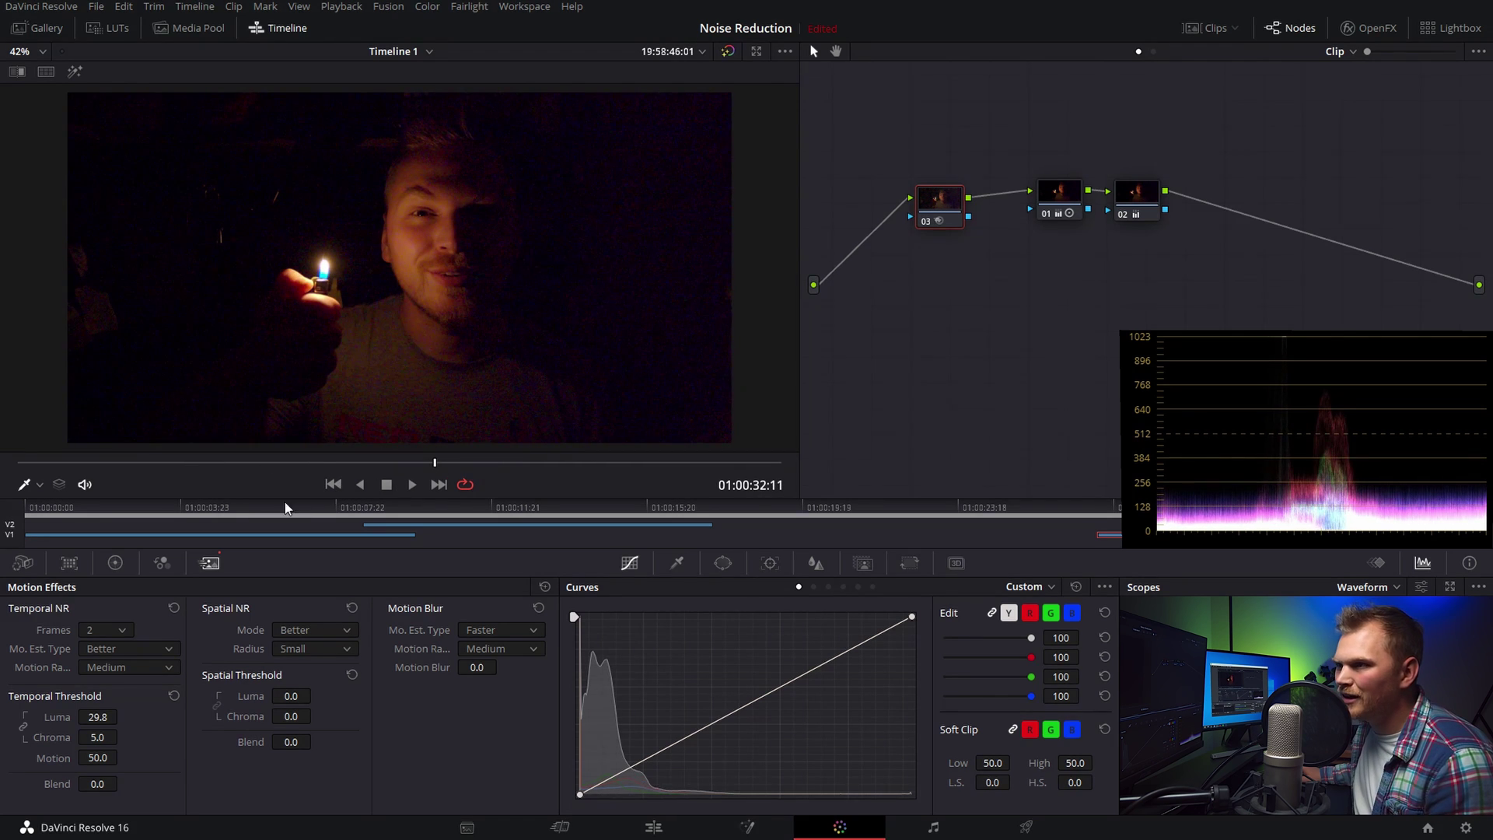
click(75, 72)
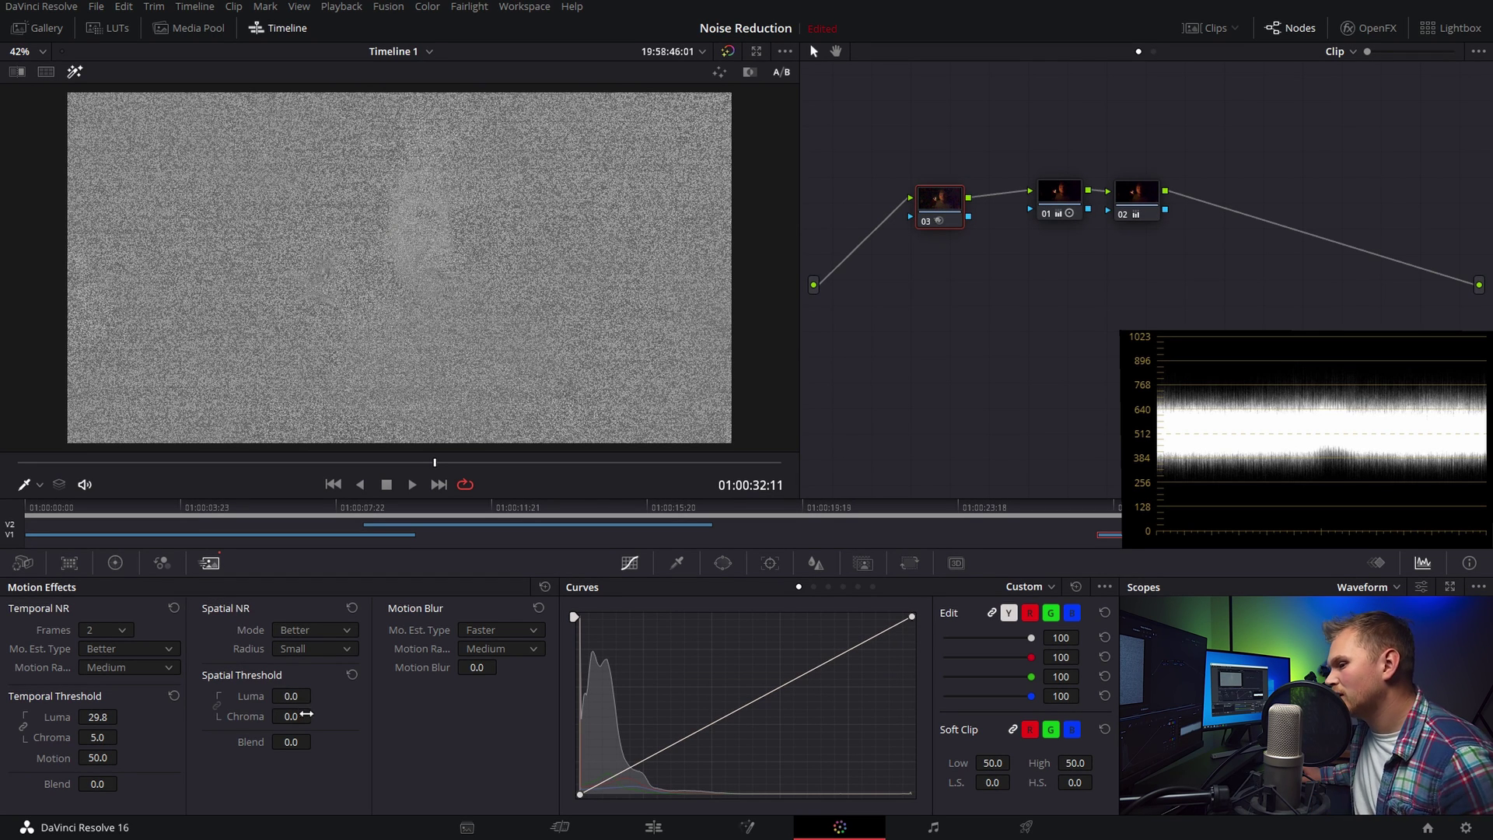
drag(308, 698, 316, 695)
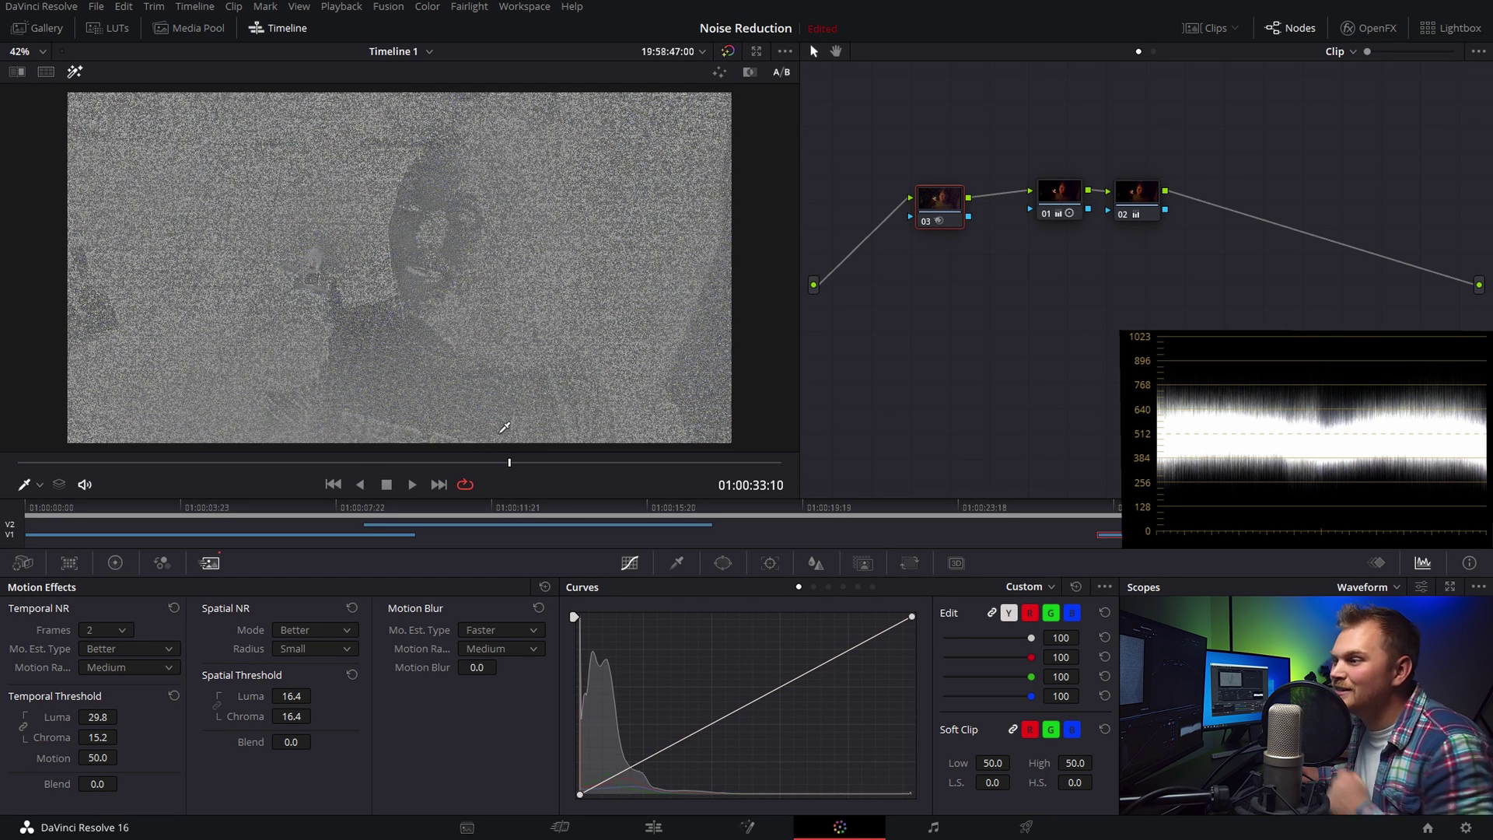
mouse_move(513, 467)
mouse_down()
mouse_move(479, 468)
mouse_move(515, 472)
mouse_up()
drag(291, 696, 316, 696)
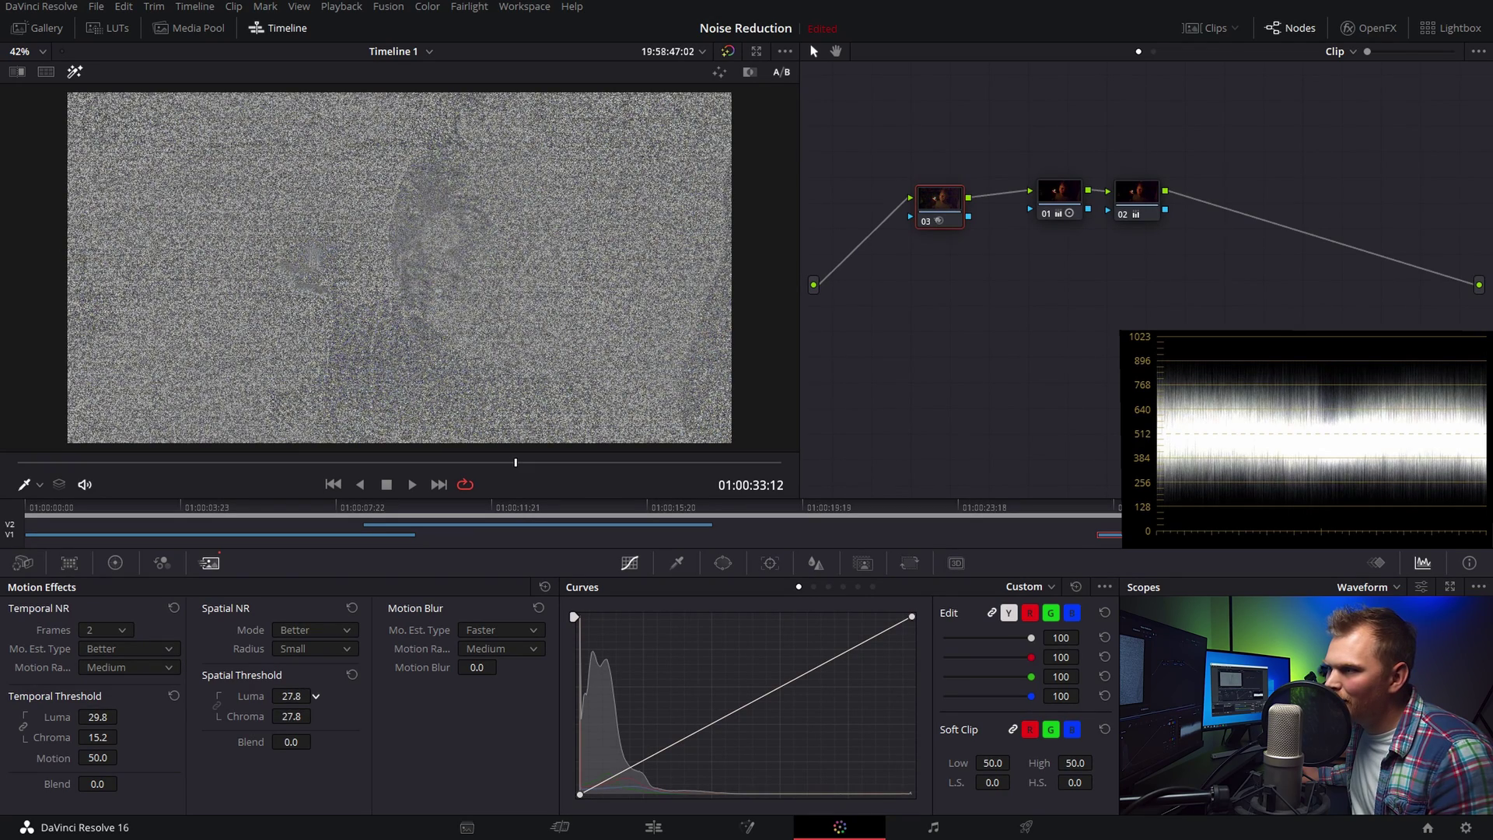
drag(516, 463, 539, 464)
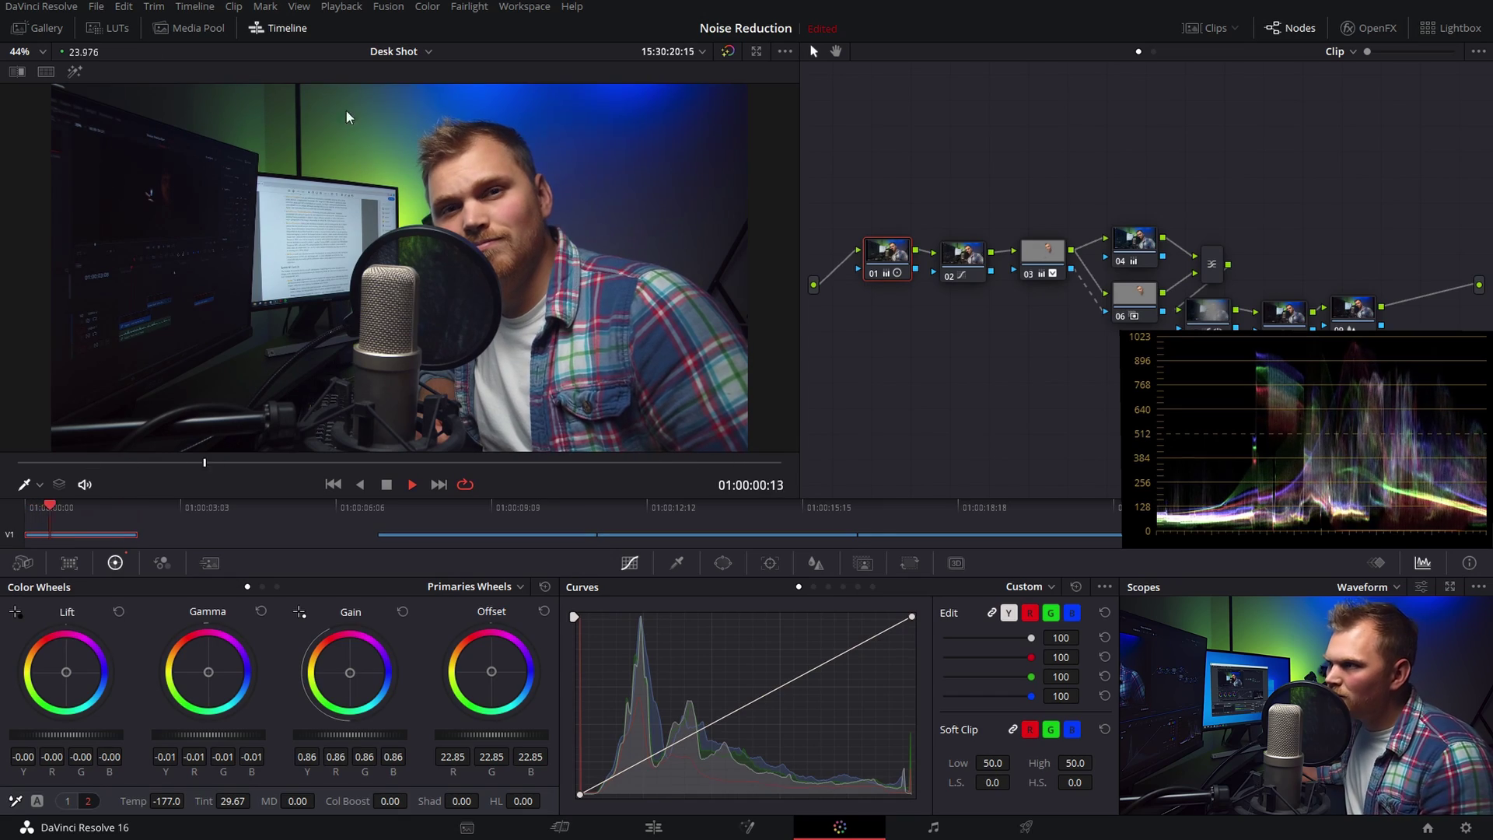
Play back the Desk Shot clip to check its noise and fit the frame in the viewer
key(space)
scroll(384, 106, up, 5)
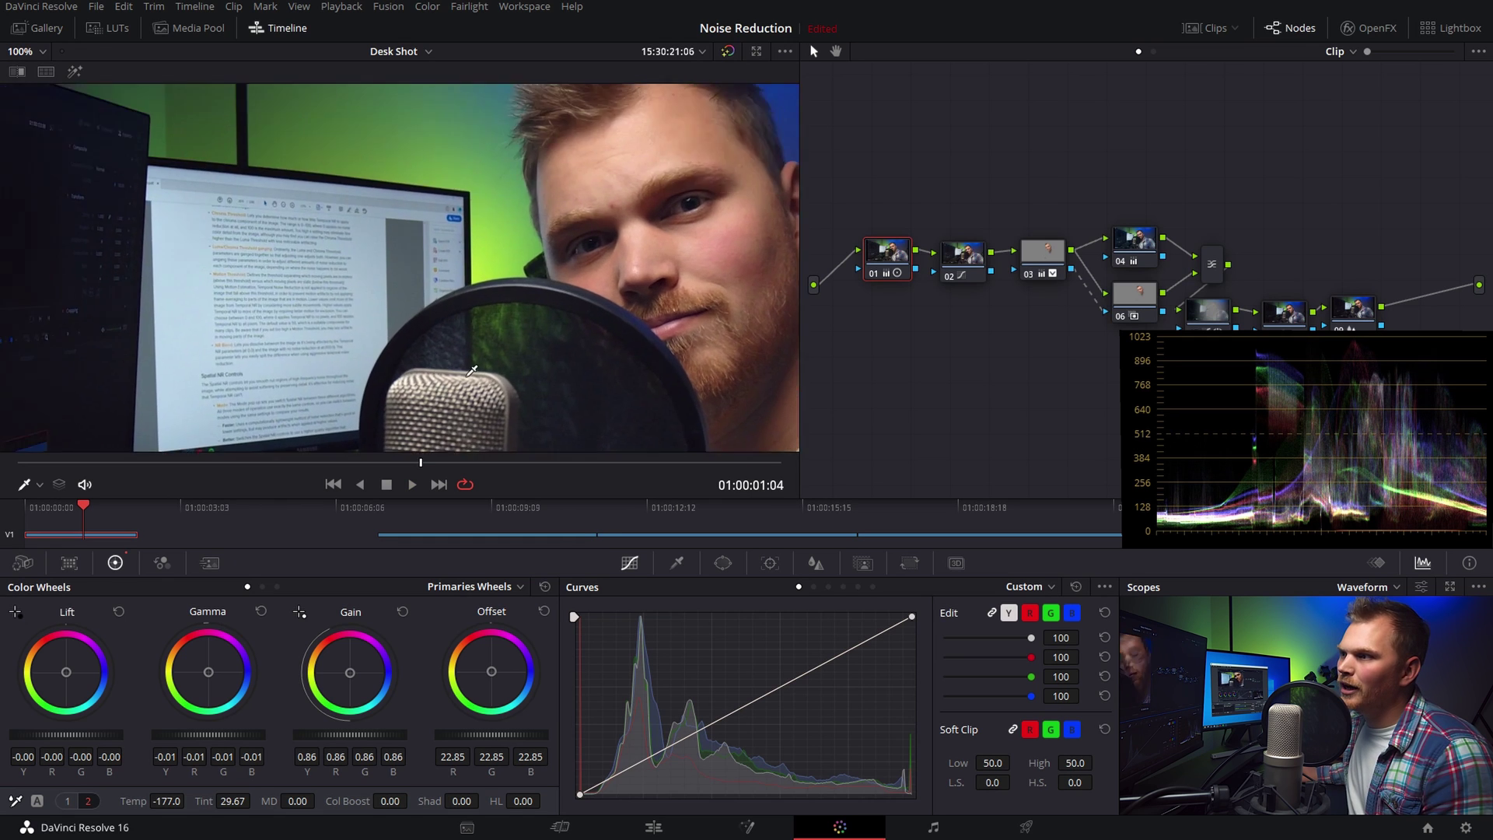
scroll(520, 225, up, 3)
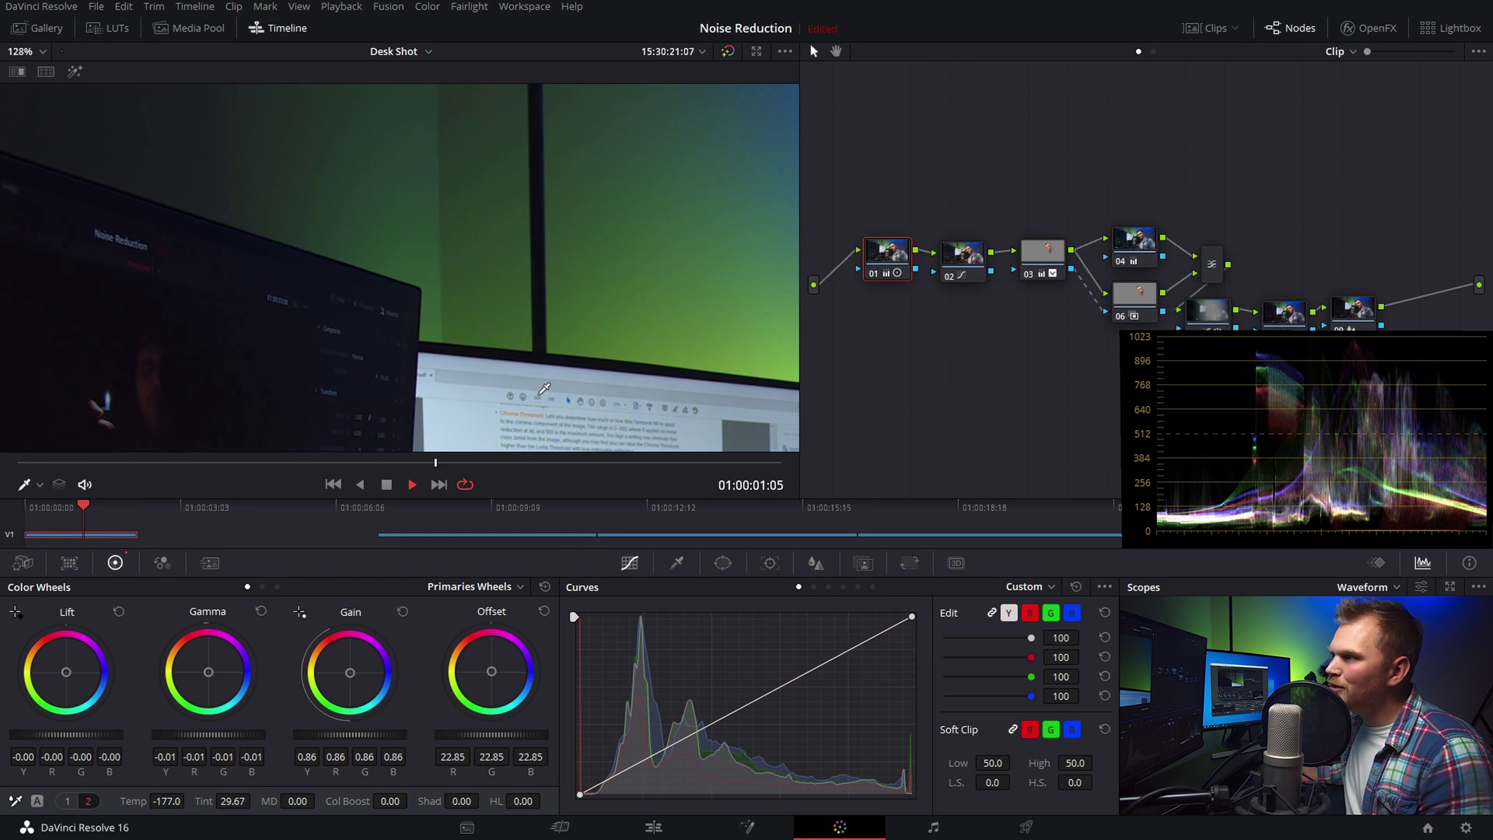
key(space)
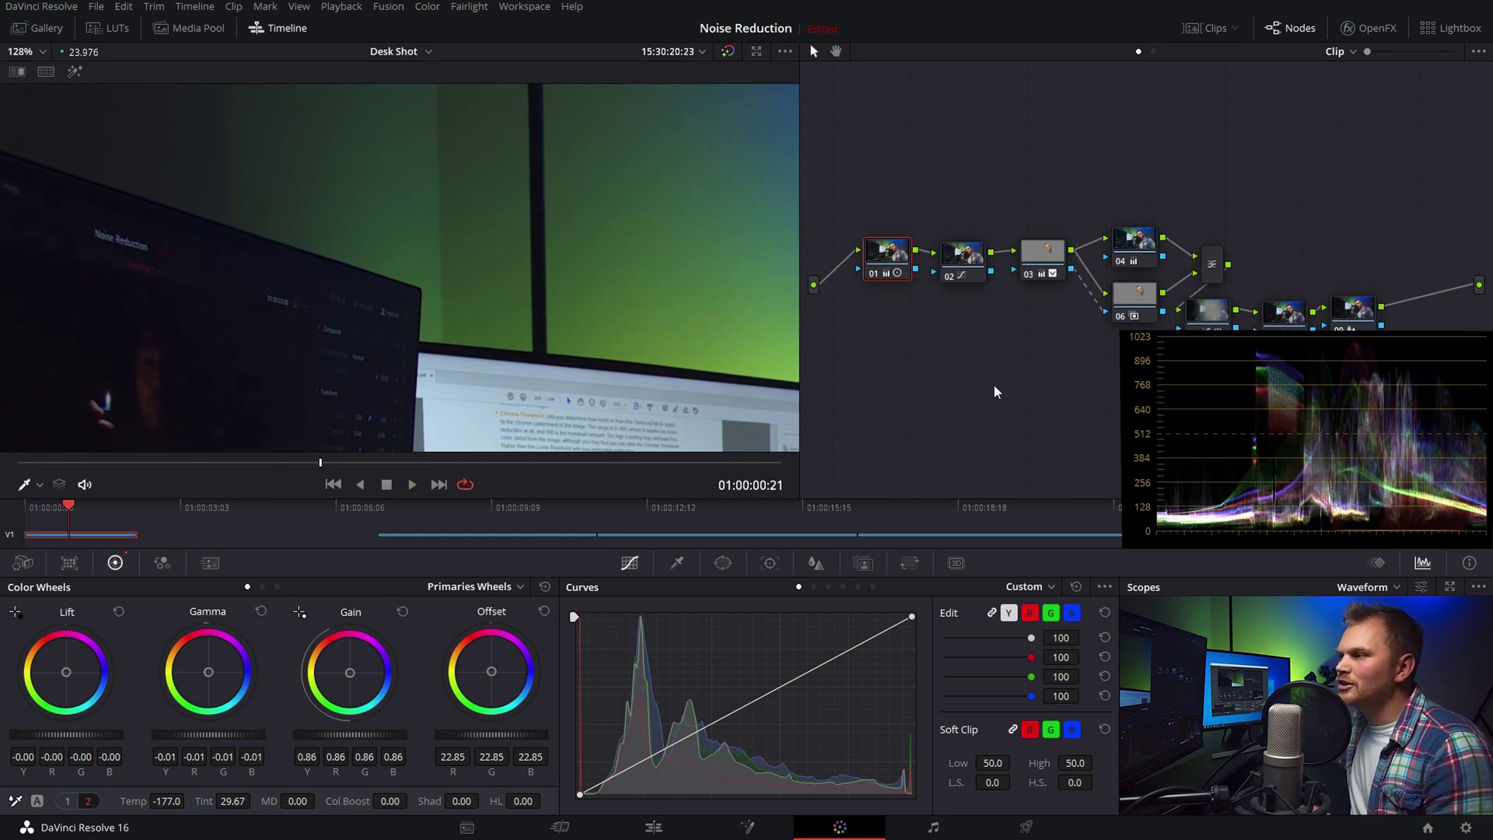
key(space)
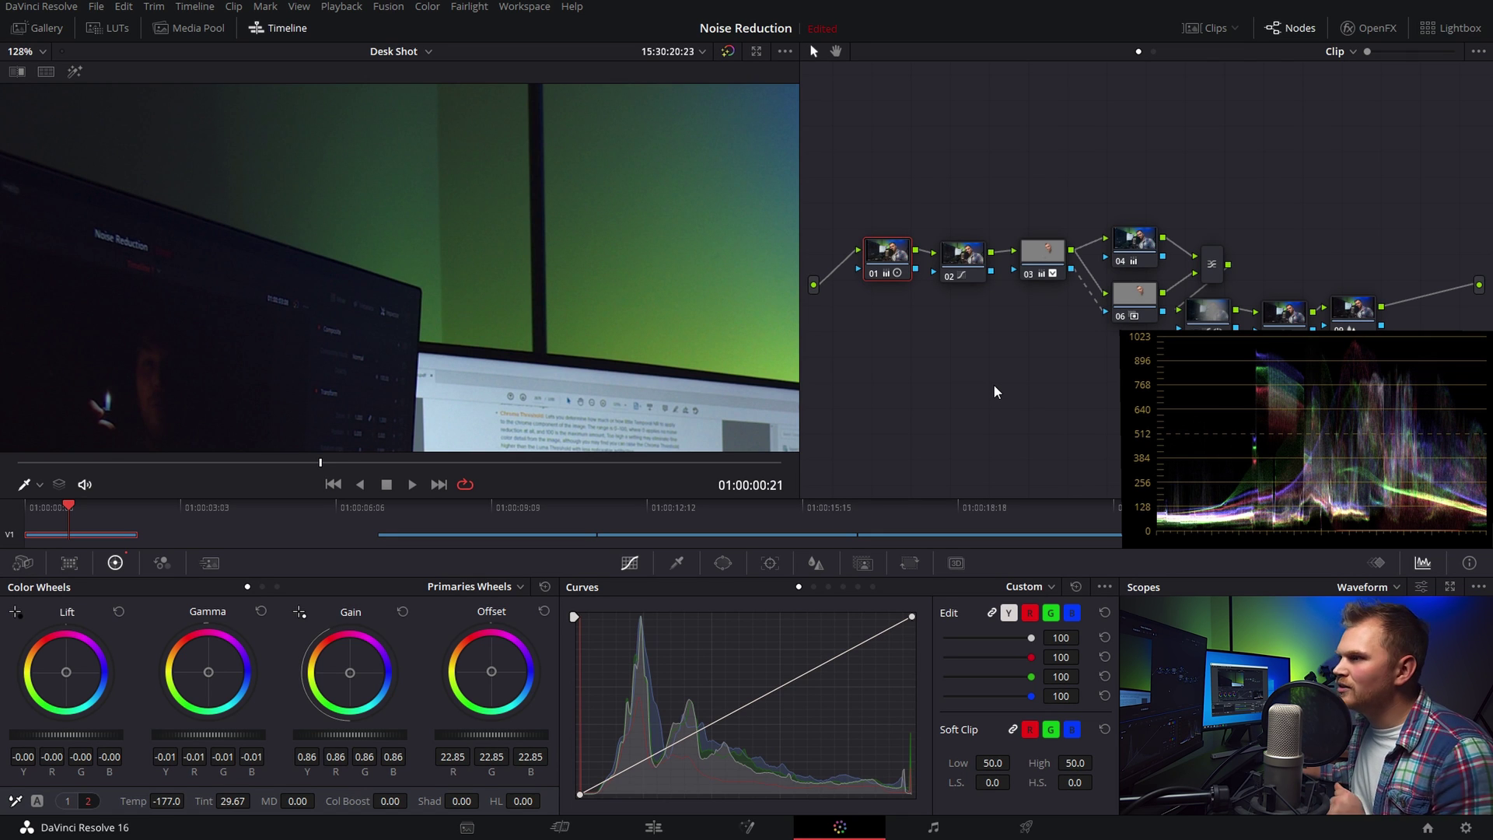
key(shift+z)
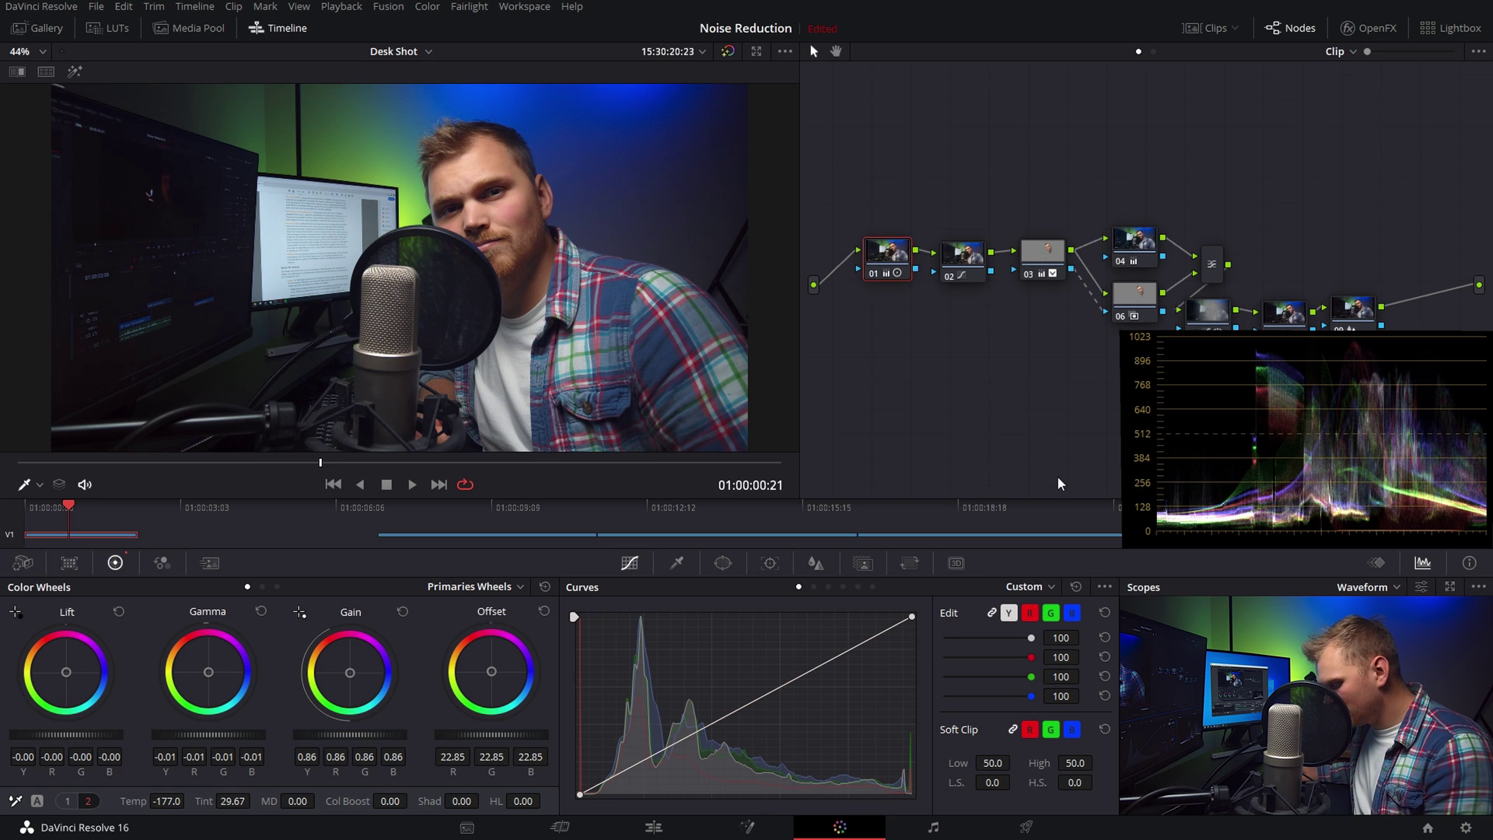
Add node 10 ahead of node 01 with Temporal NR set to 2 frames
key(shift+s)
drag(887, 314, 841, 208)
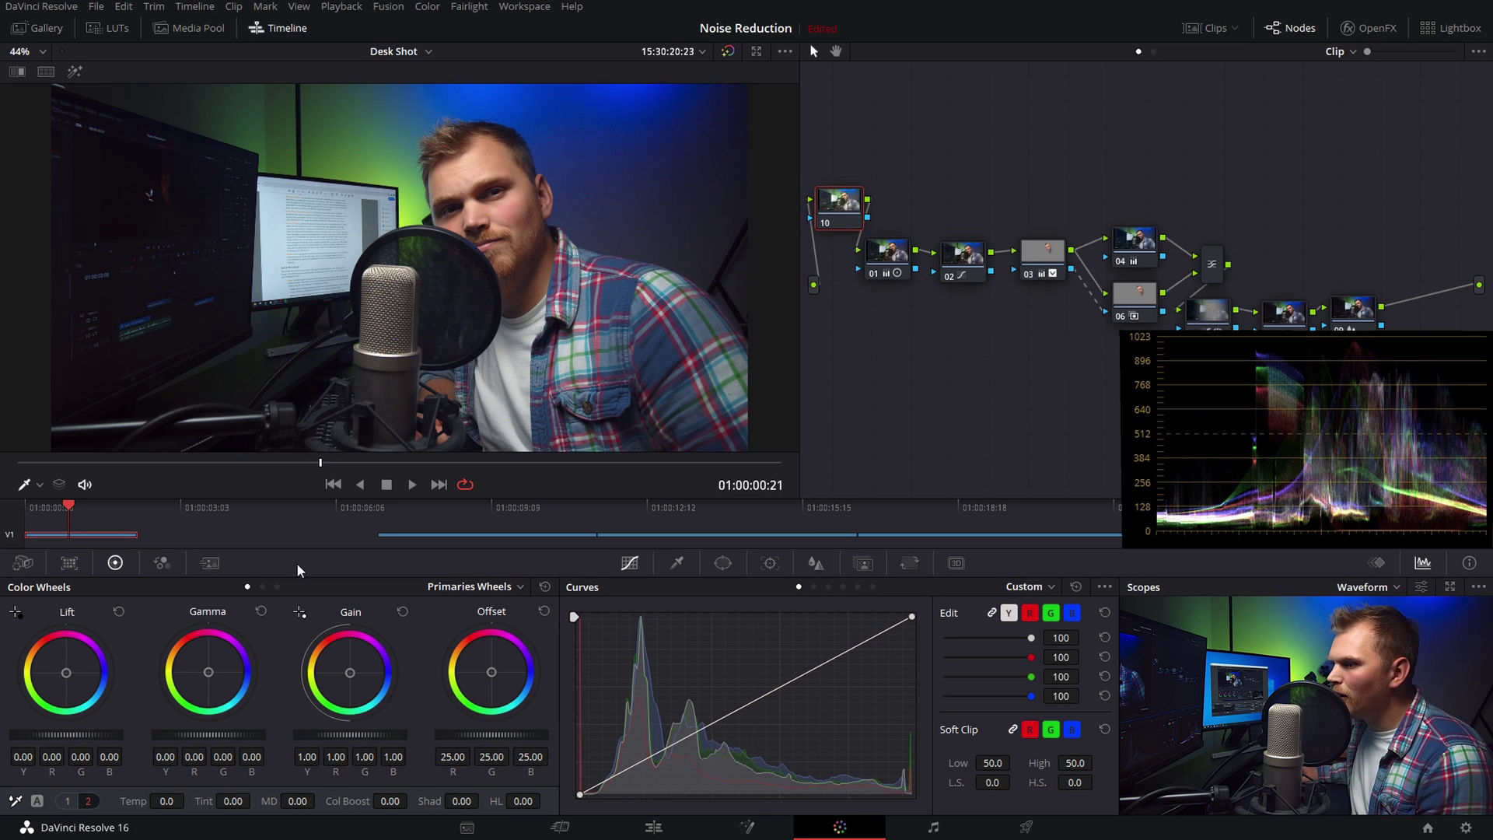
click(208, 565)
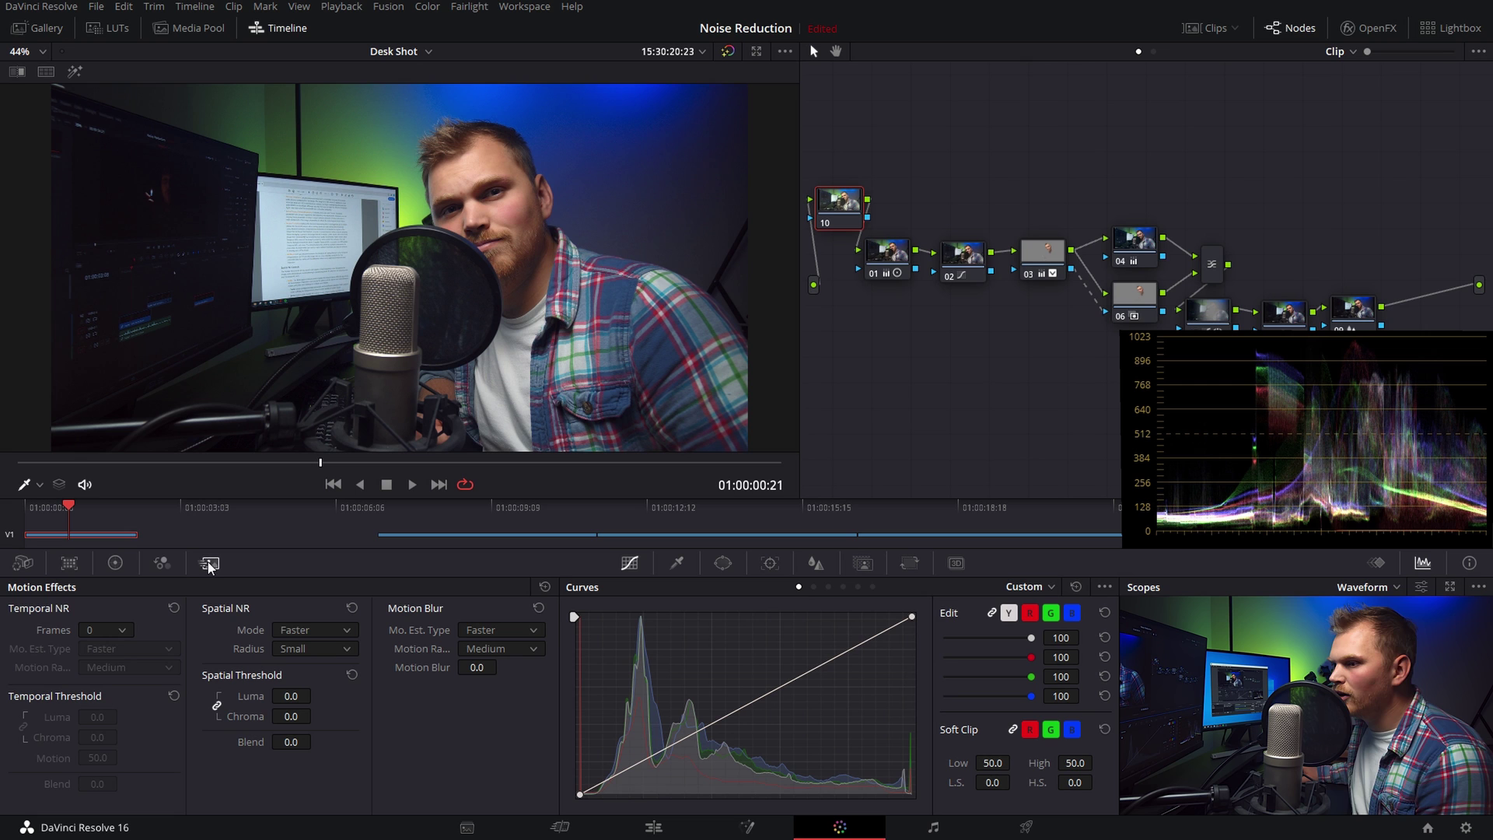
click(99, 631)
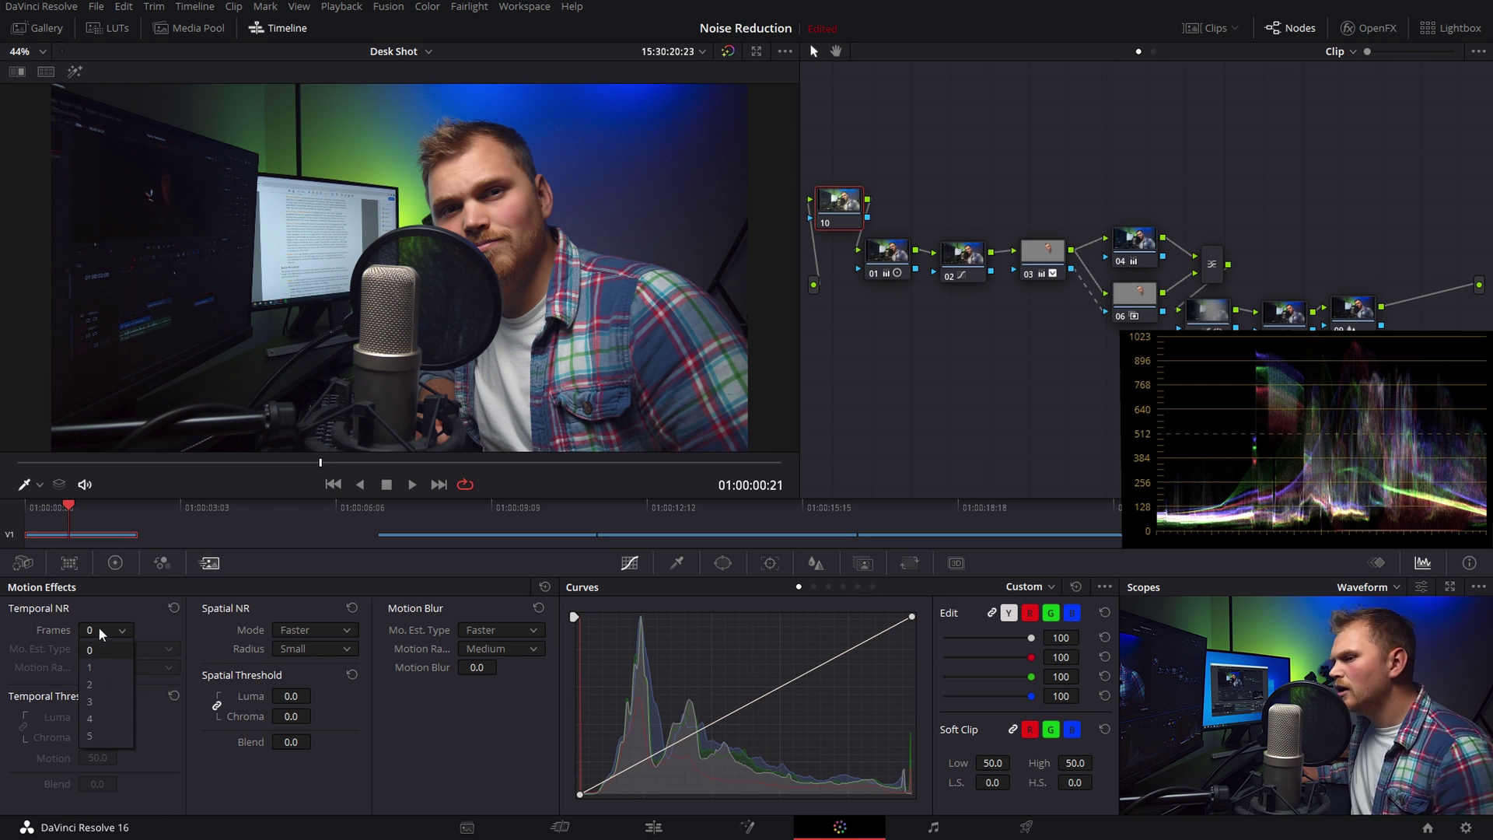
click(92, 685)
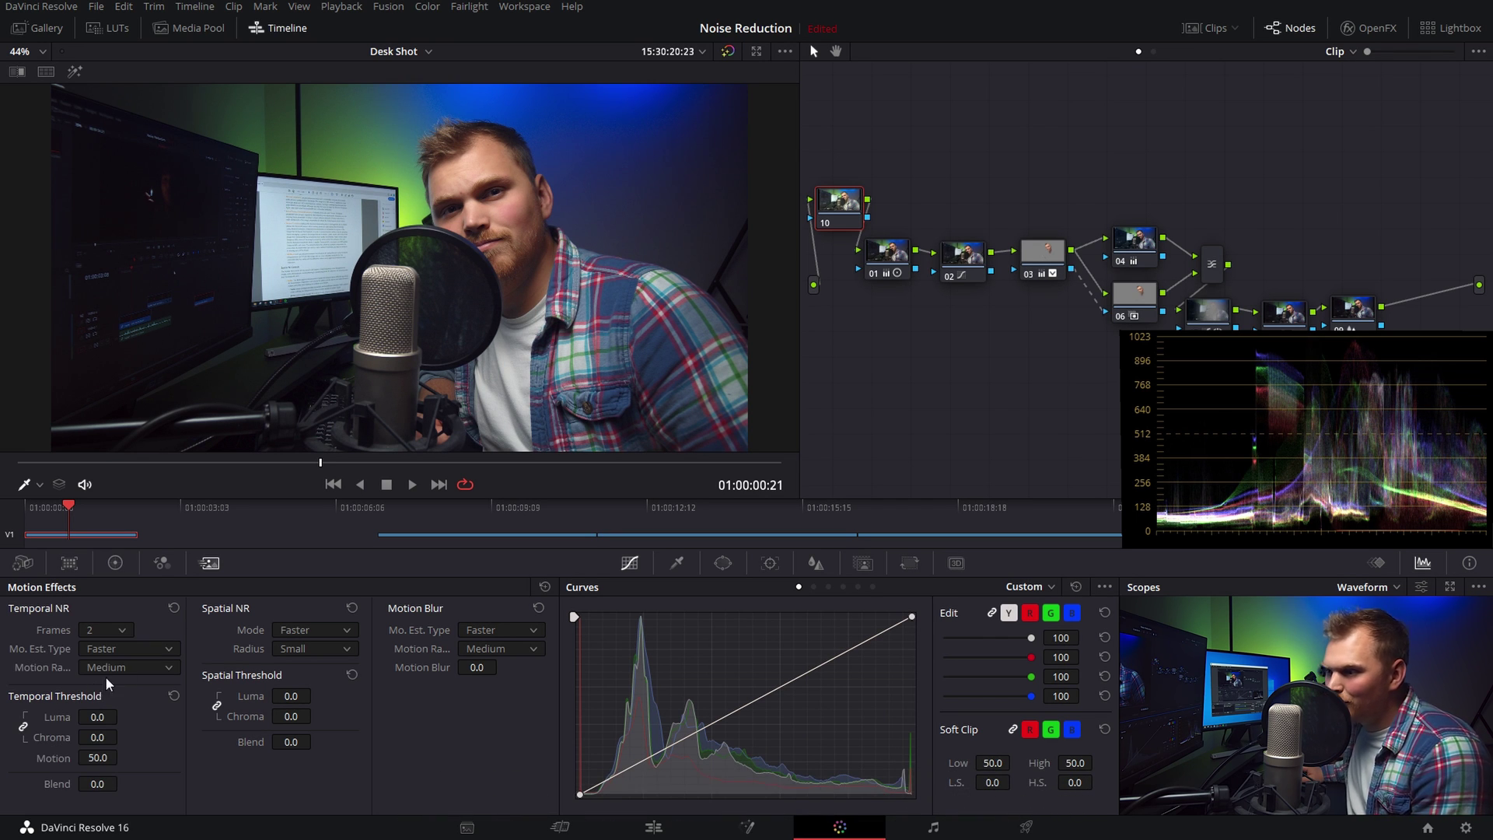
click(75, 73)
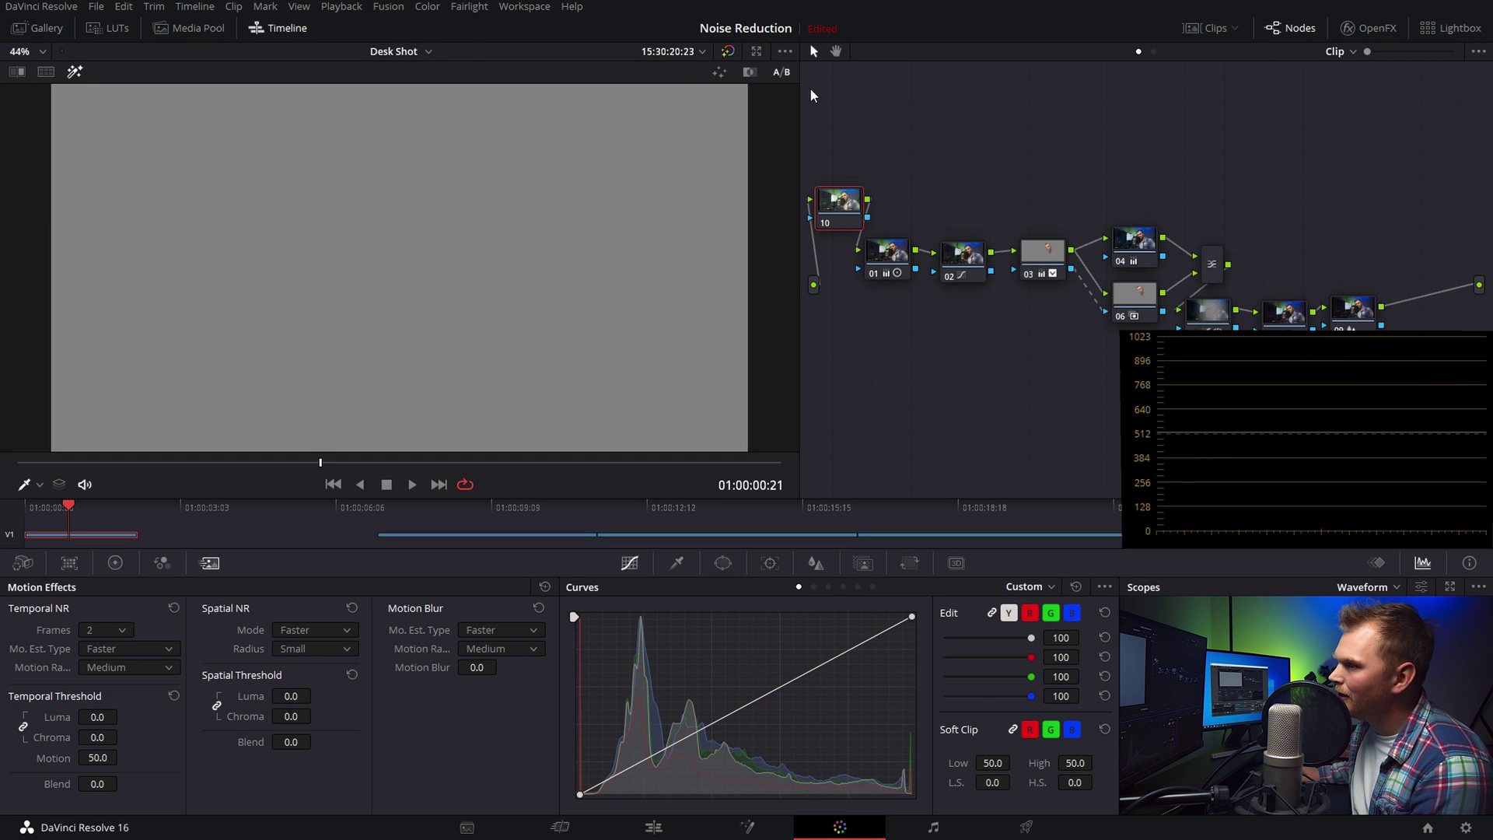
Set node 10's temporal threshold to 14.0 luma and 17.8 chroma
click(111, 714)
text(14)
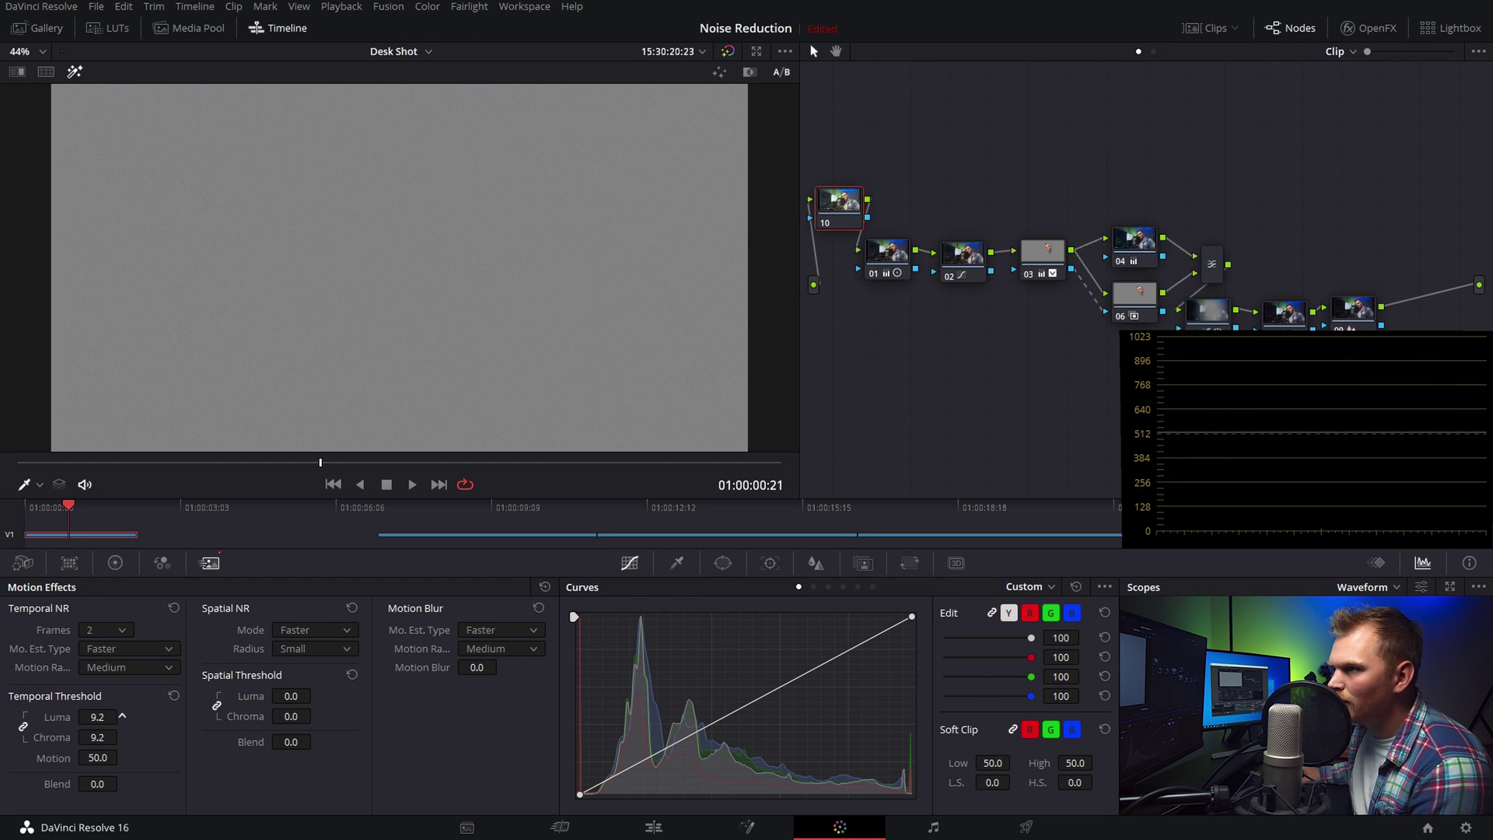
key(Return)
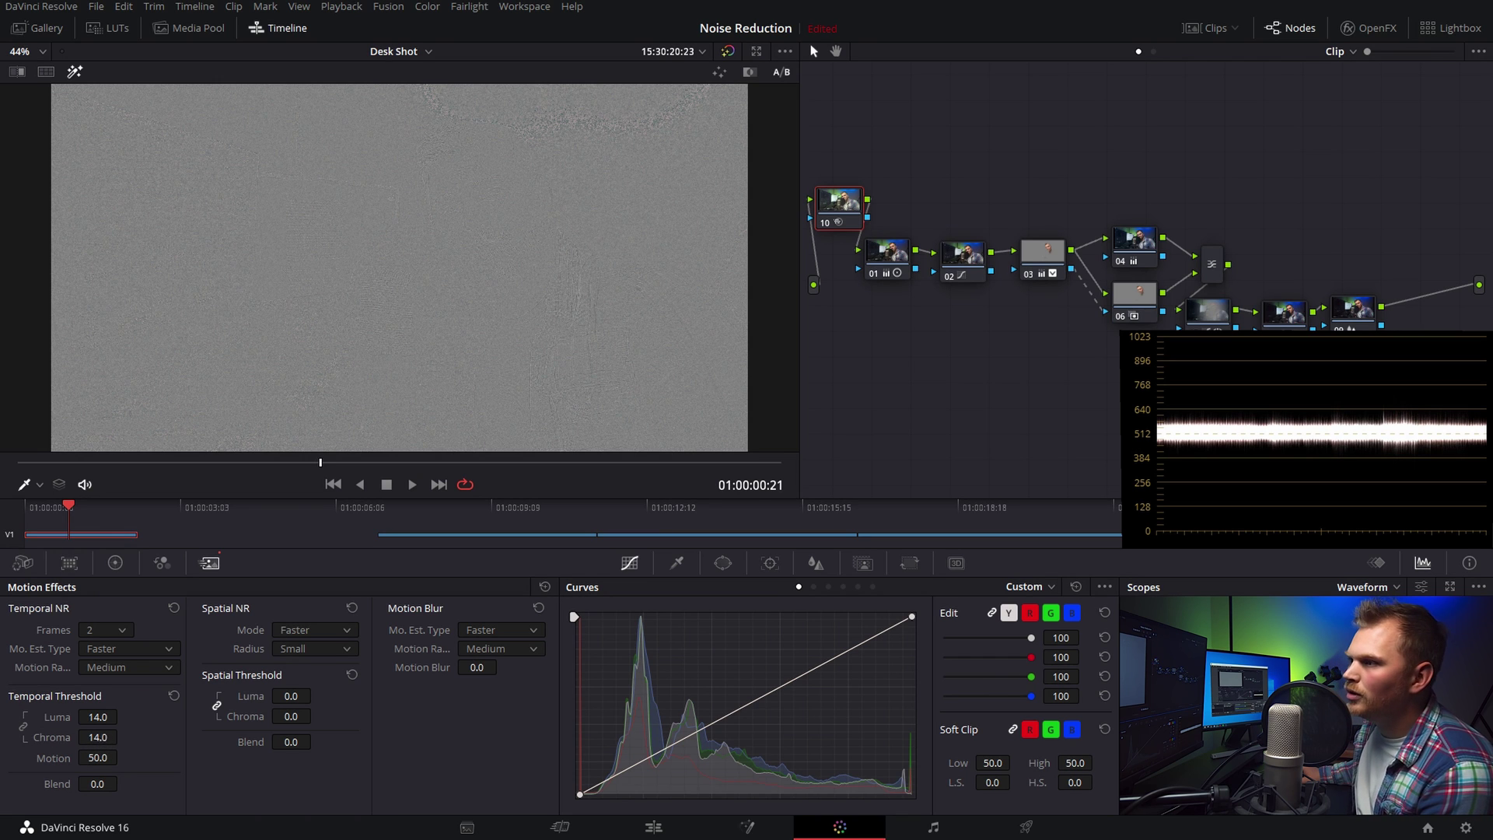
drag(122, 736, 122, 735)
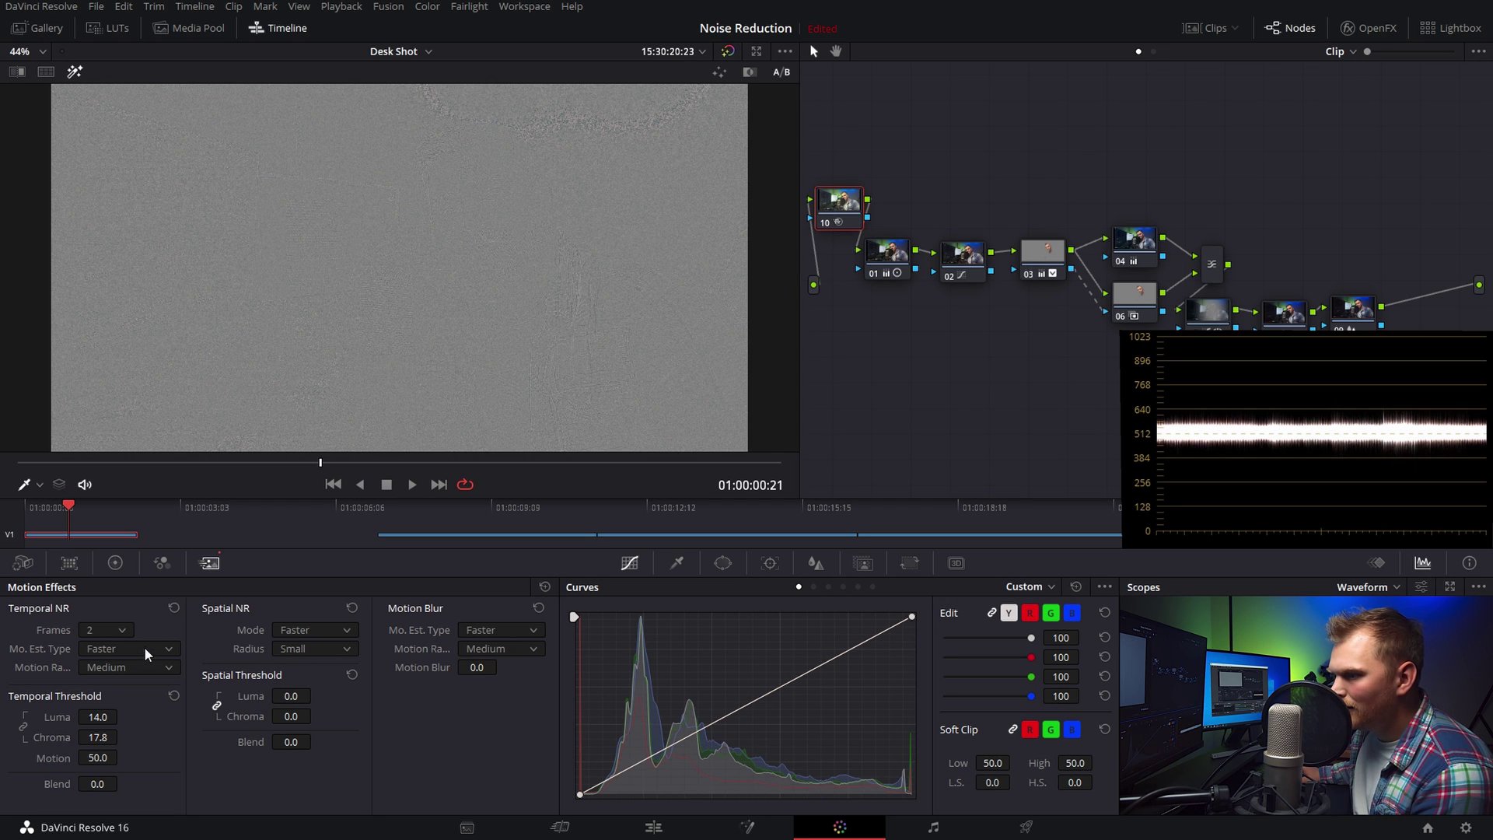
Raise the spatial luma/chroma threshold to 42.2, checking frames in the normal view
mouse_move(291, 695)
mouse_down()
mouse_move(318, 695)
mouse_move(302, 695)
mouse_up()
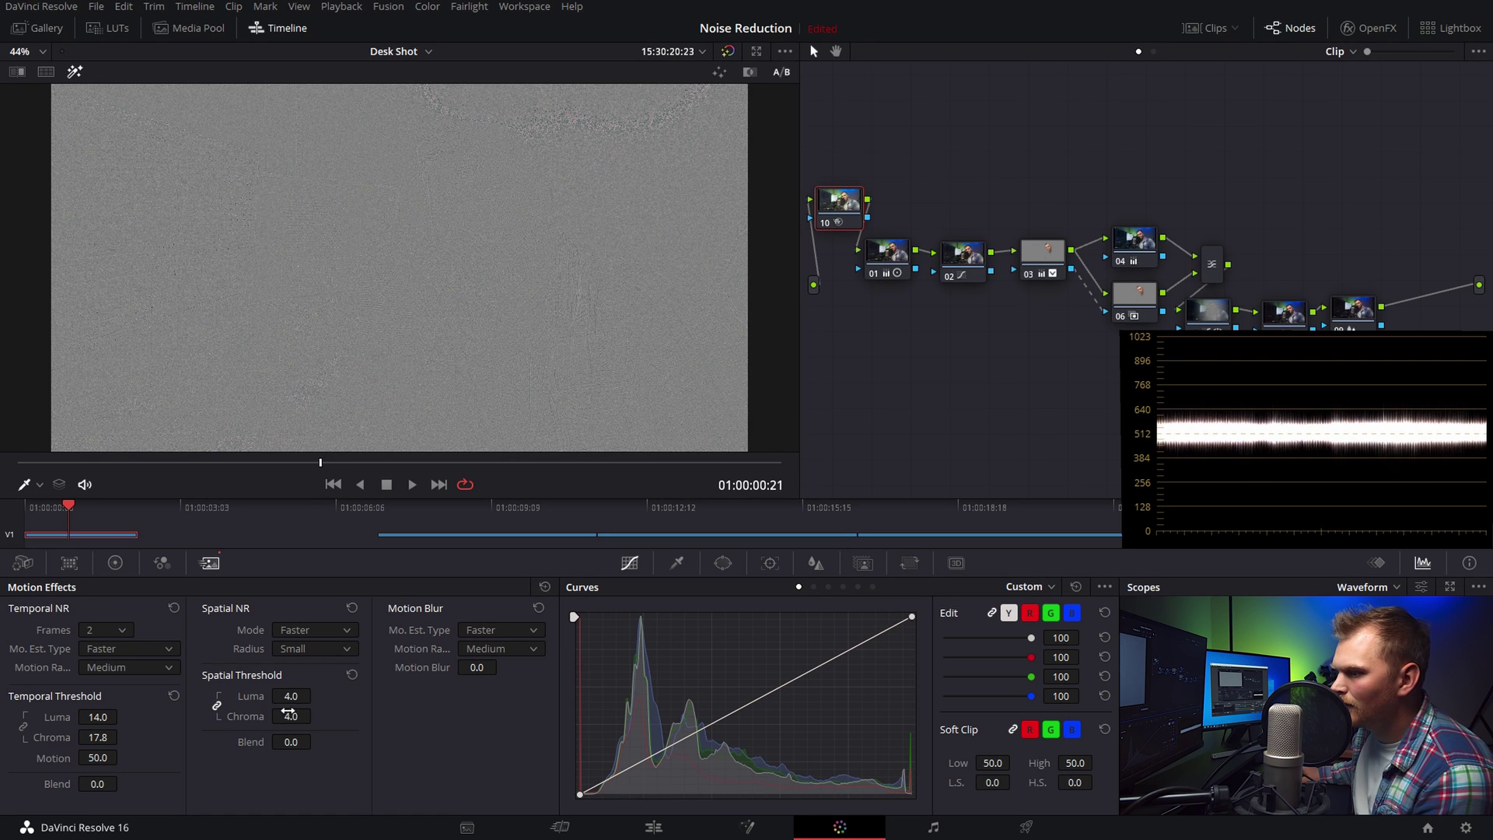
click(75, 71)
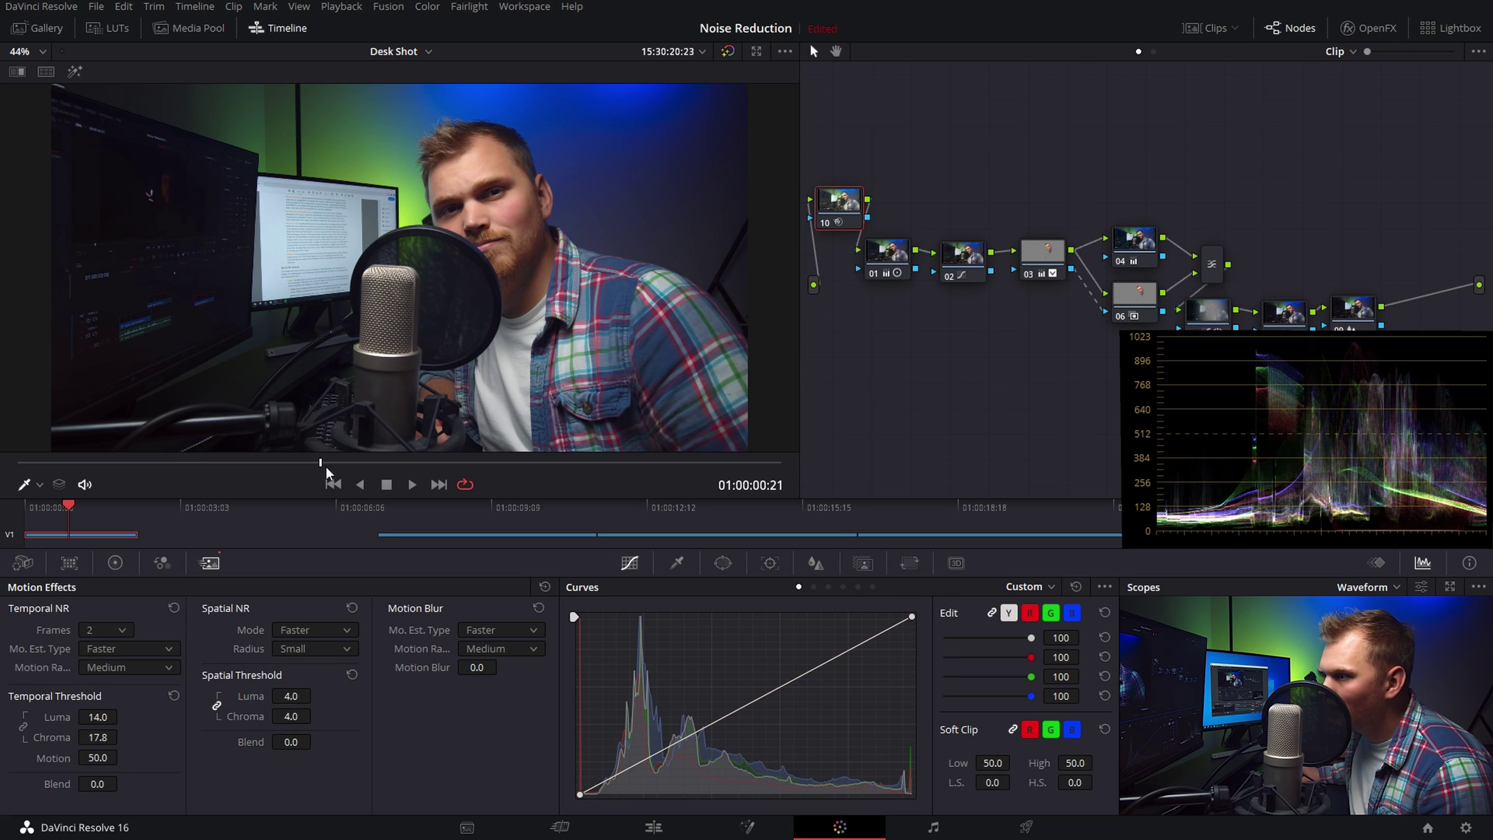
drag(352, 459, 436, 462)
drag(291, 696, 331, 696)
drag(373, 462, 546, 479)
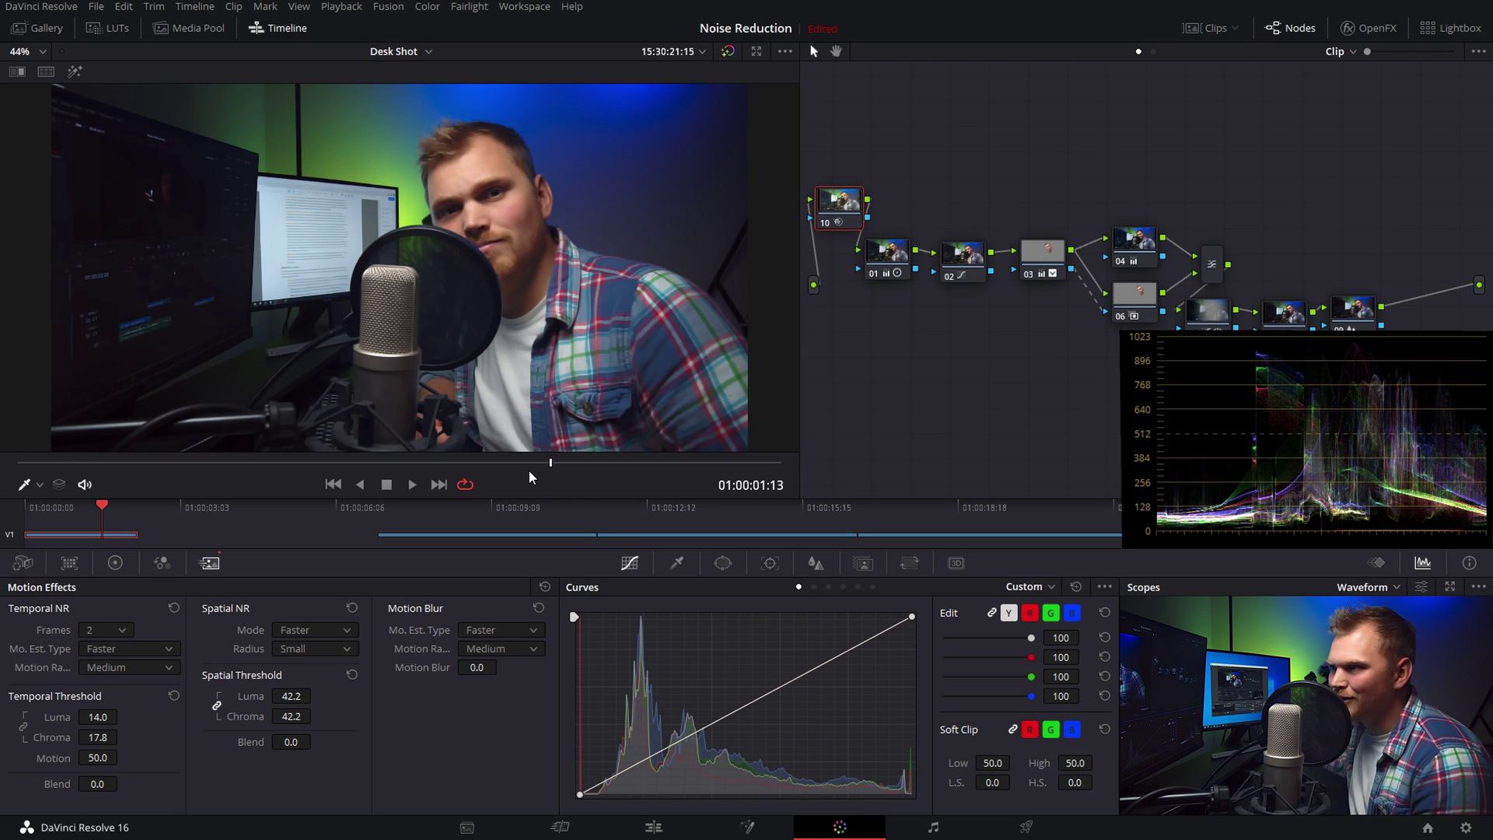
Switch node 10's Spatial NR Mode from Better to Enhanced, thresholds at 28.4
click(334, 631)
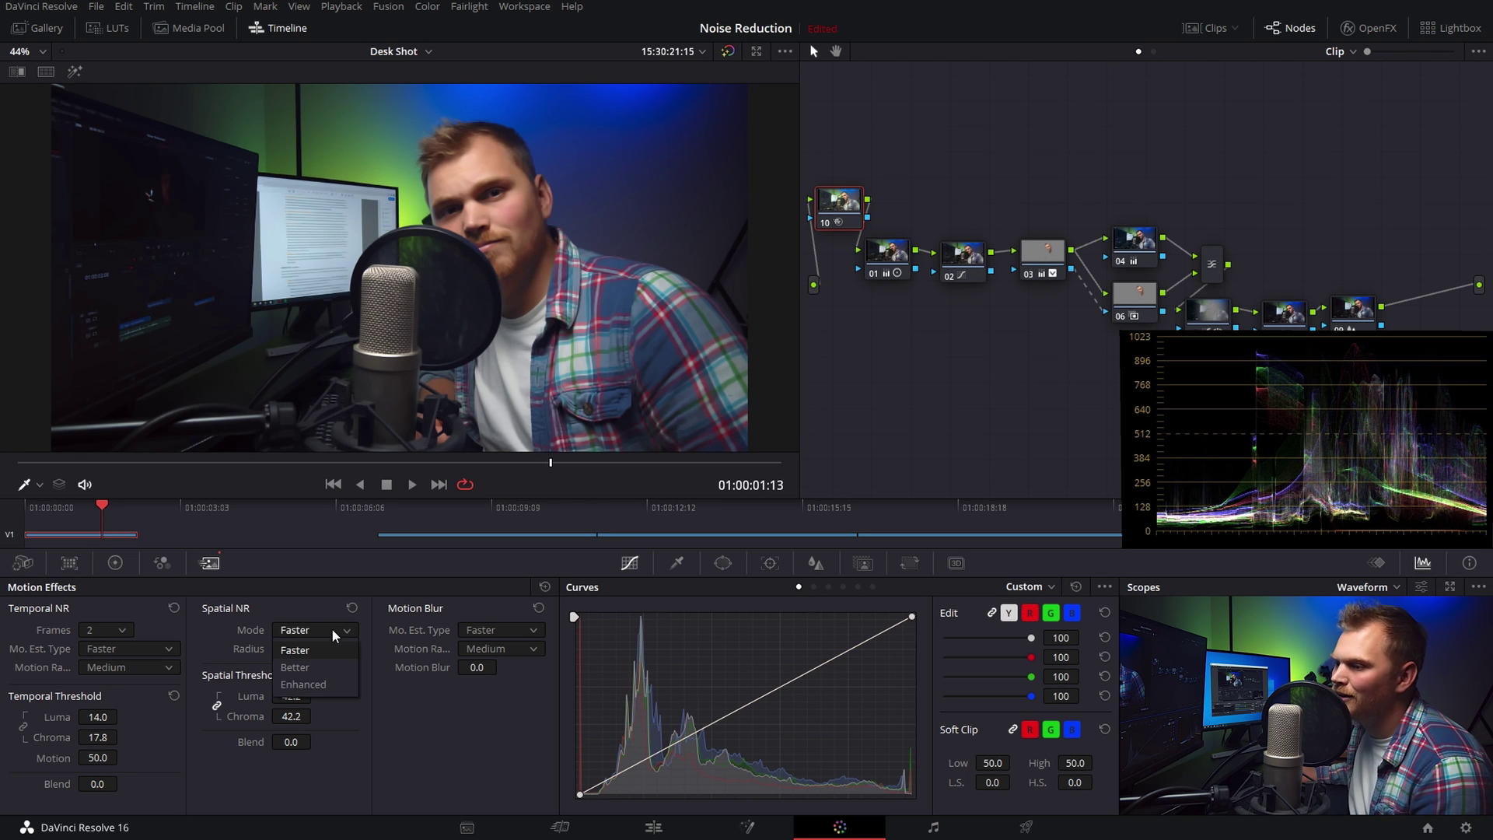
click(304, 666)
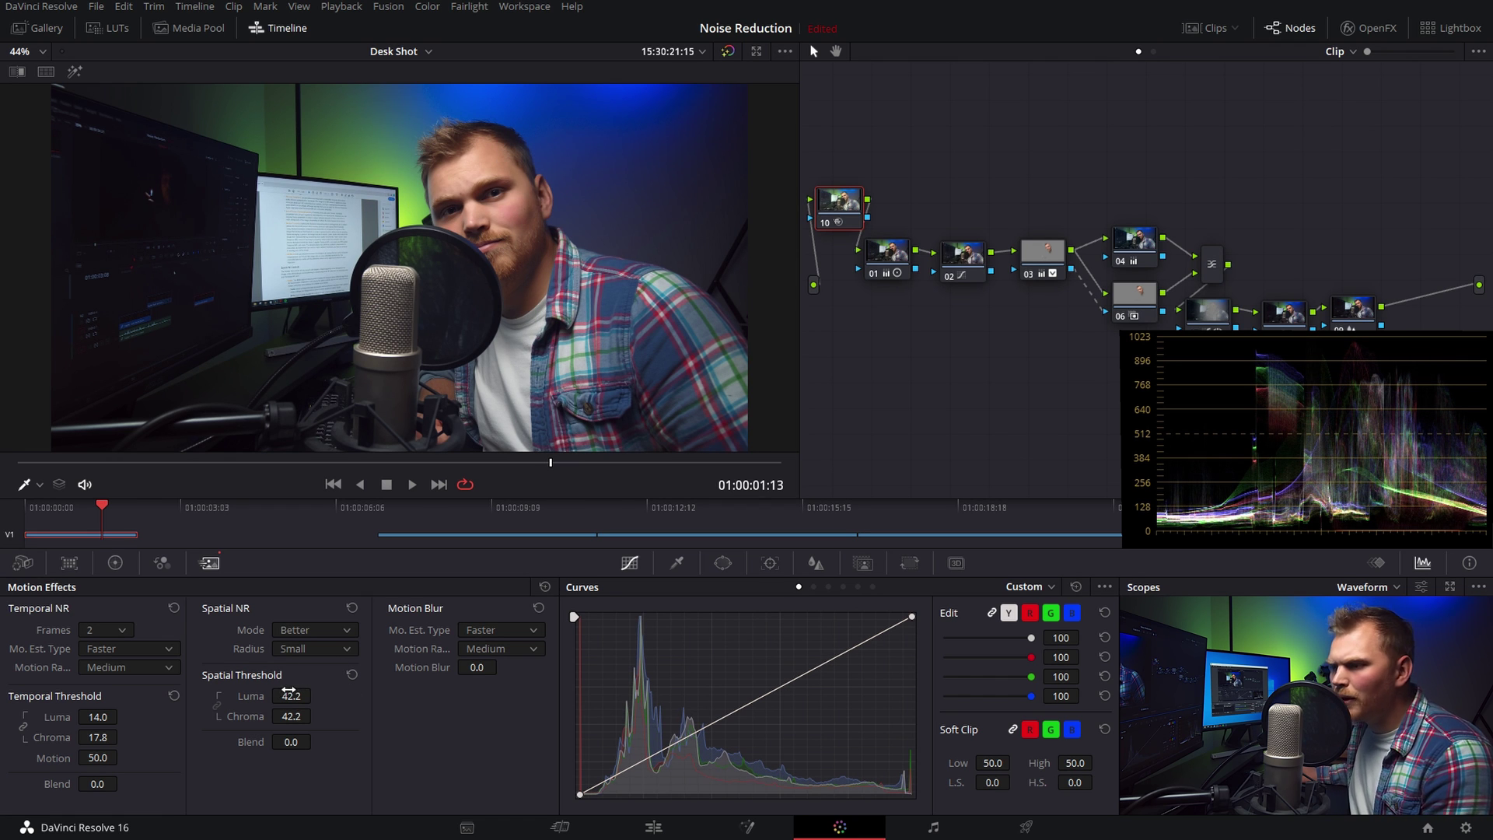
drag(288, 696, 293, 697)
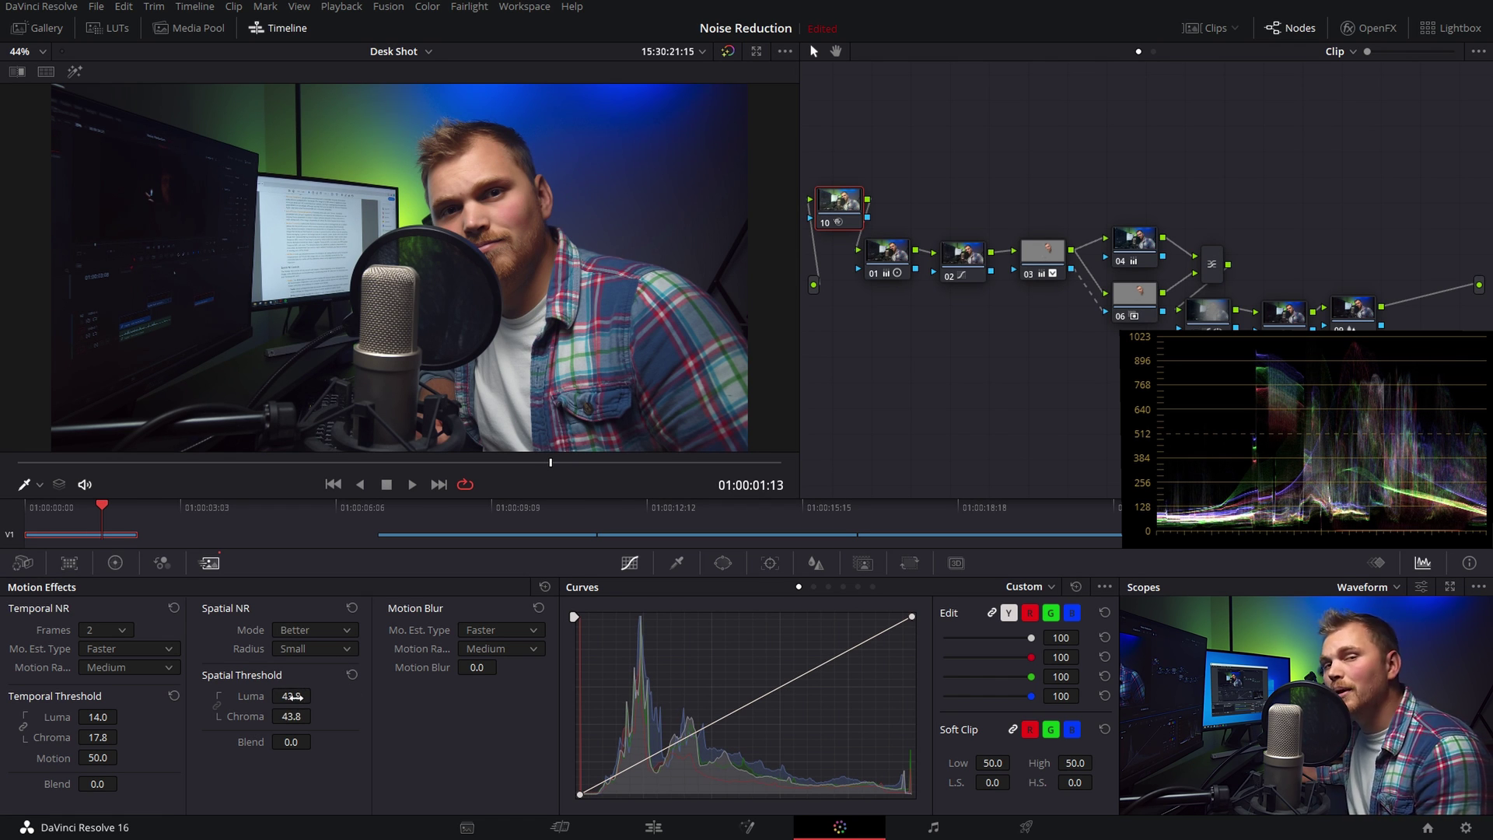
click(328, 628)
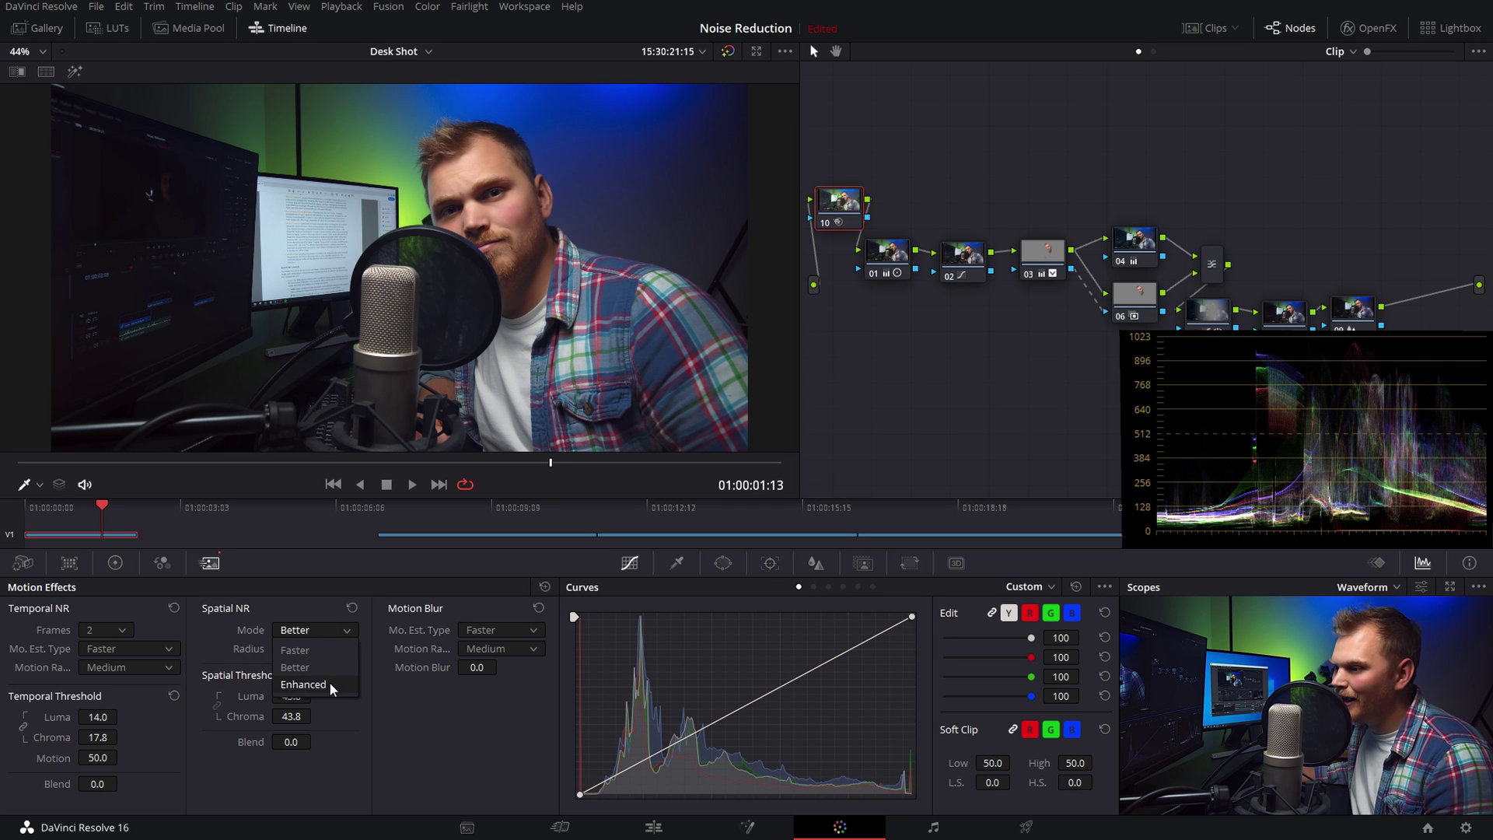
click(329, 681)
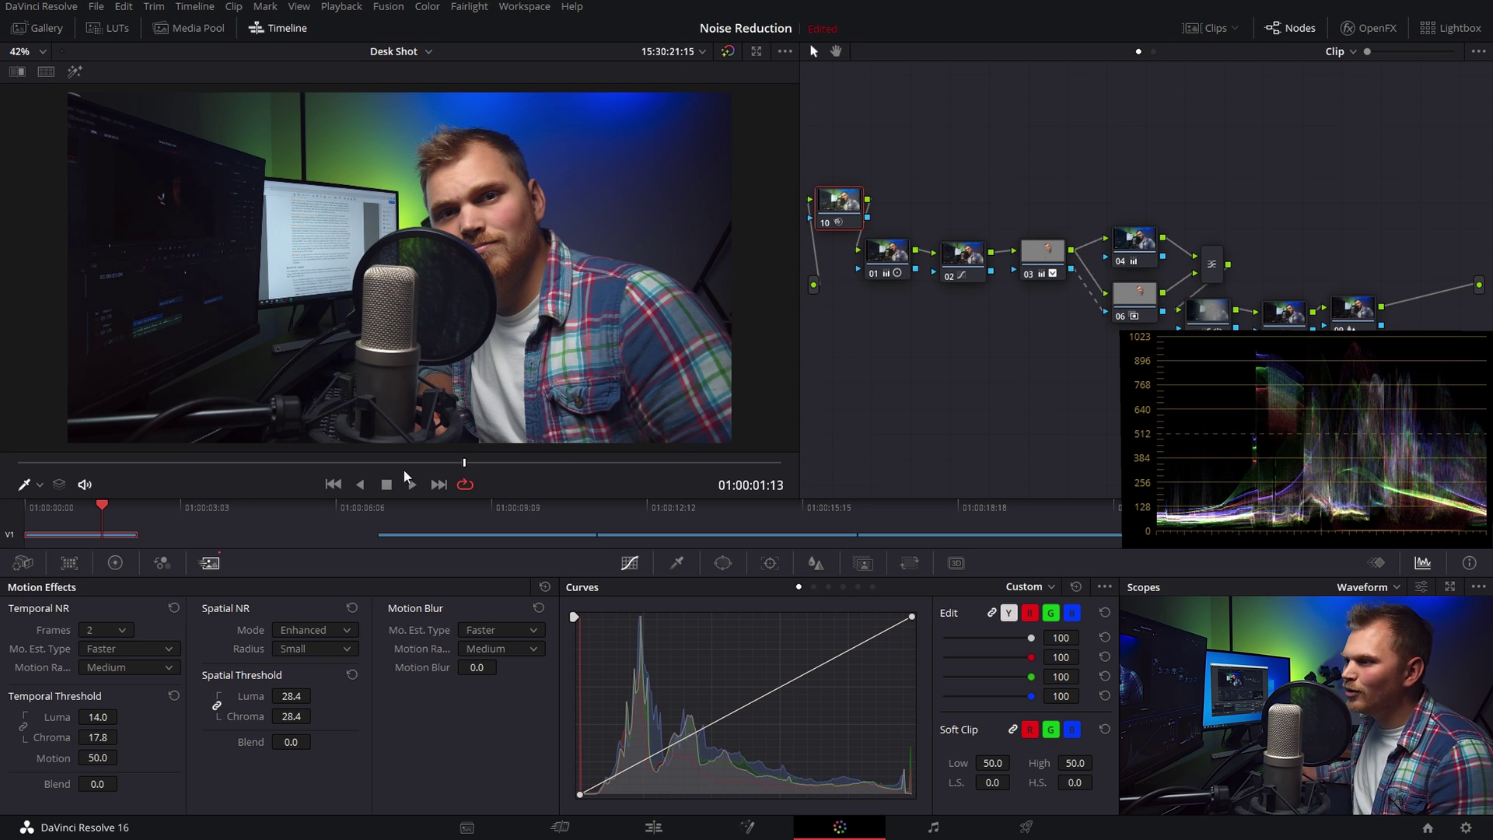
click(411, 484)
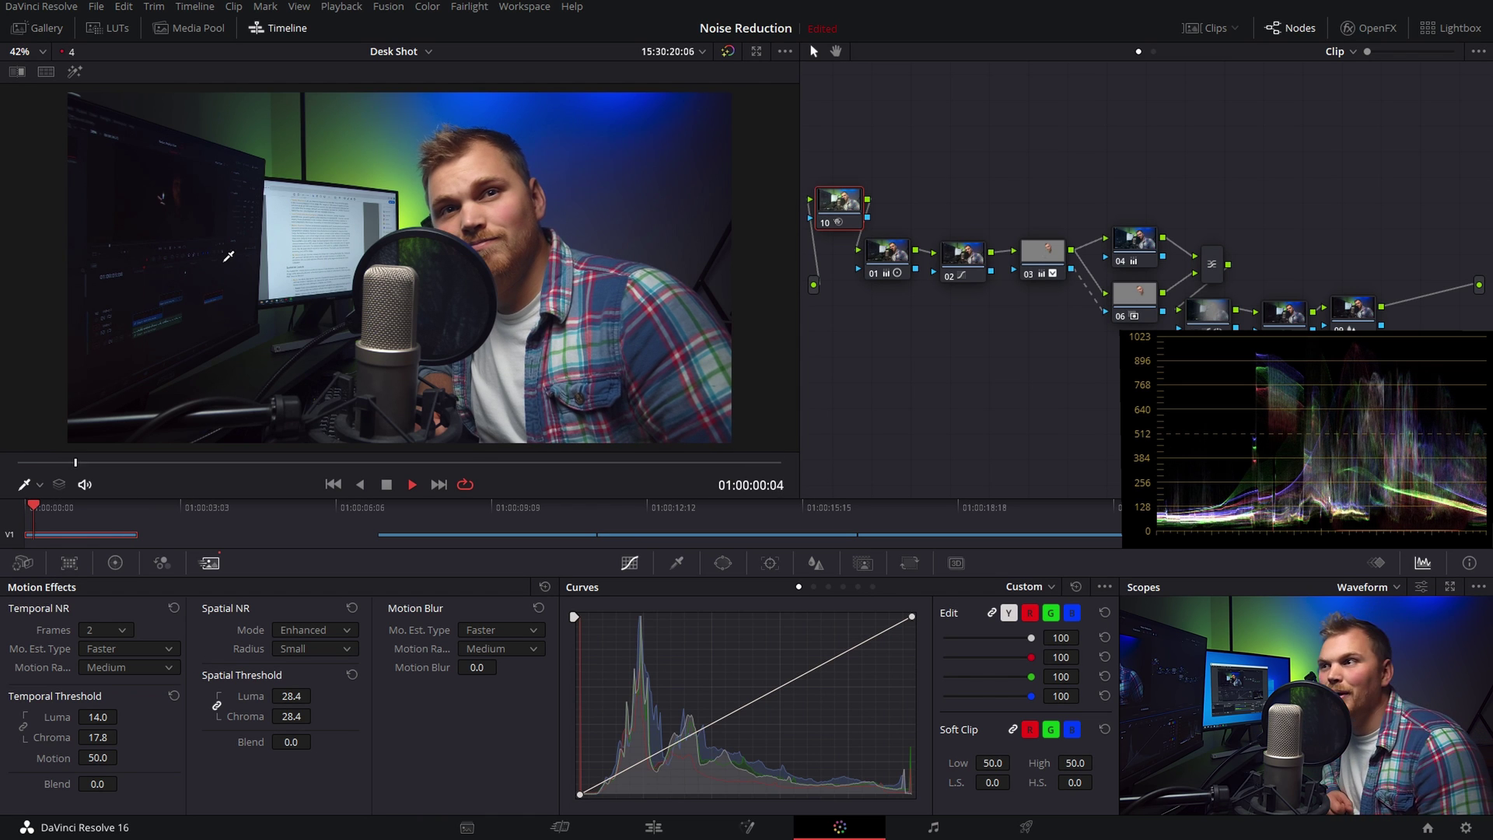
Stop playback and disable node 10 to compare against the untreated image
key(space)
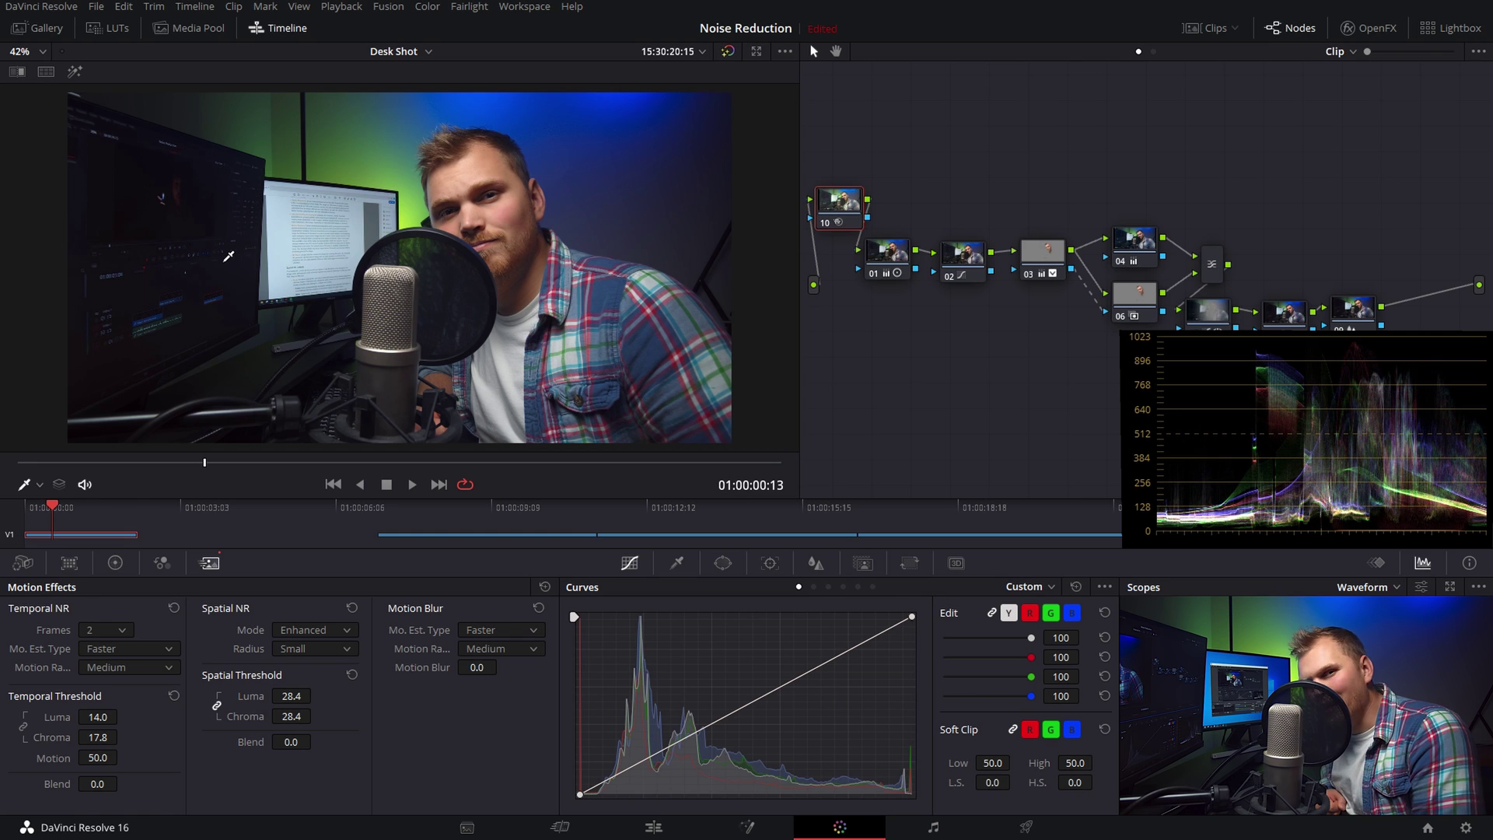
key(ctrl+d)
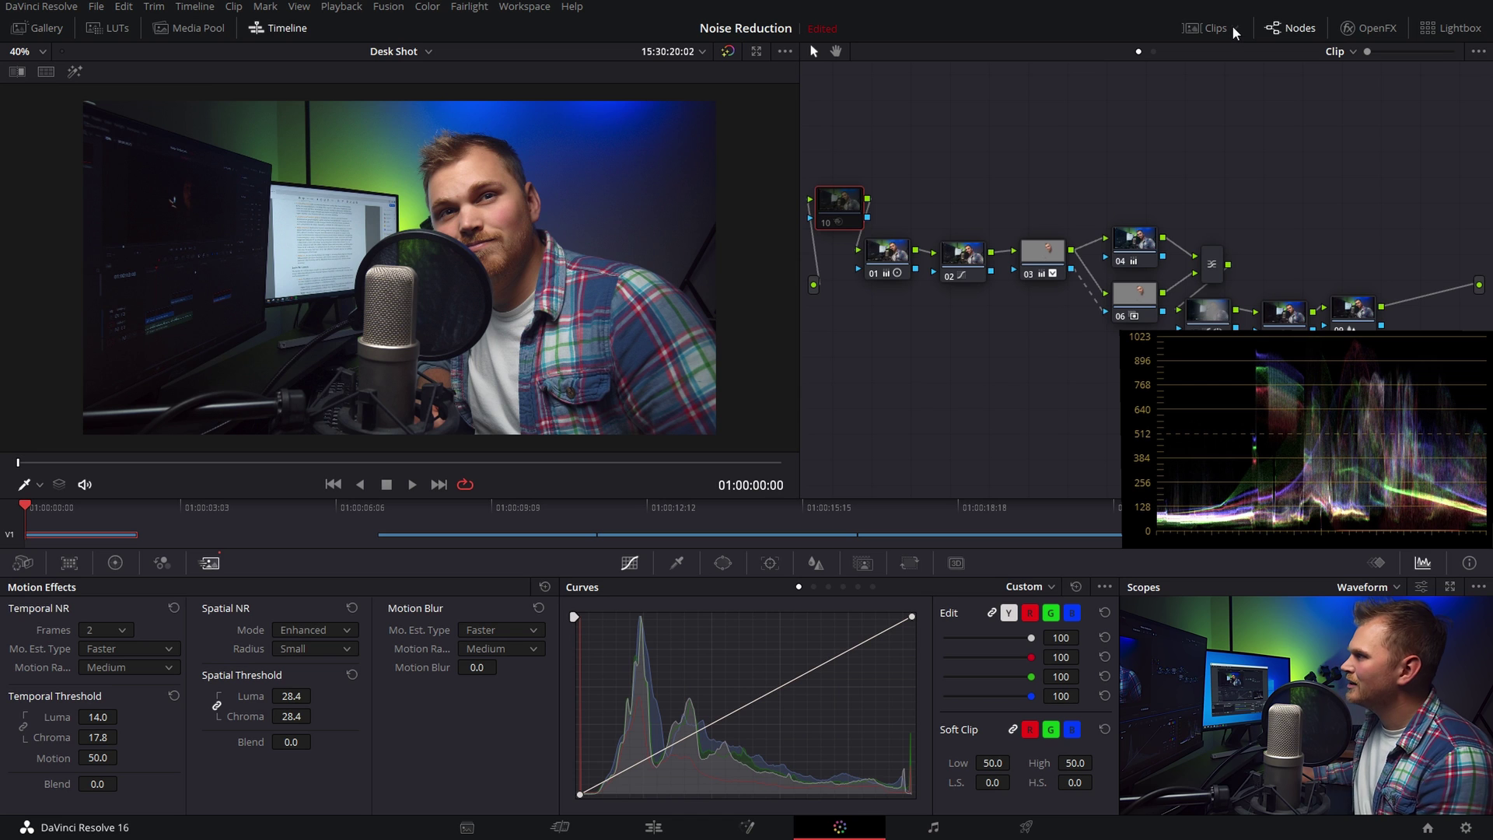
Show the clip thumbnail strip, select clip 02 and fit its image to the viewer
click(1220, 28)
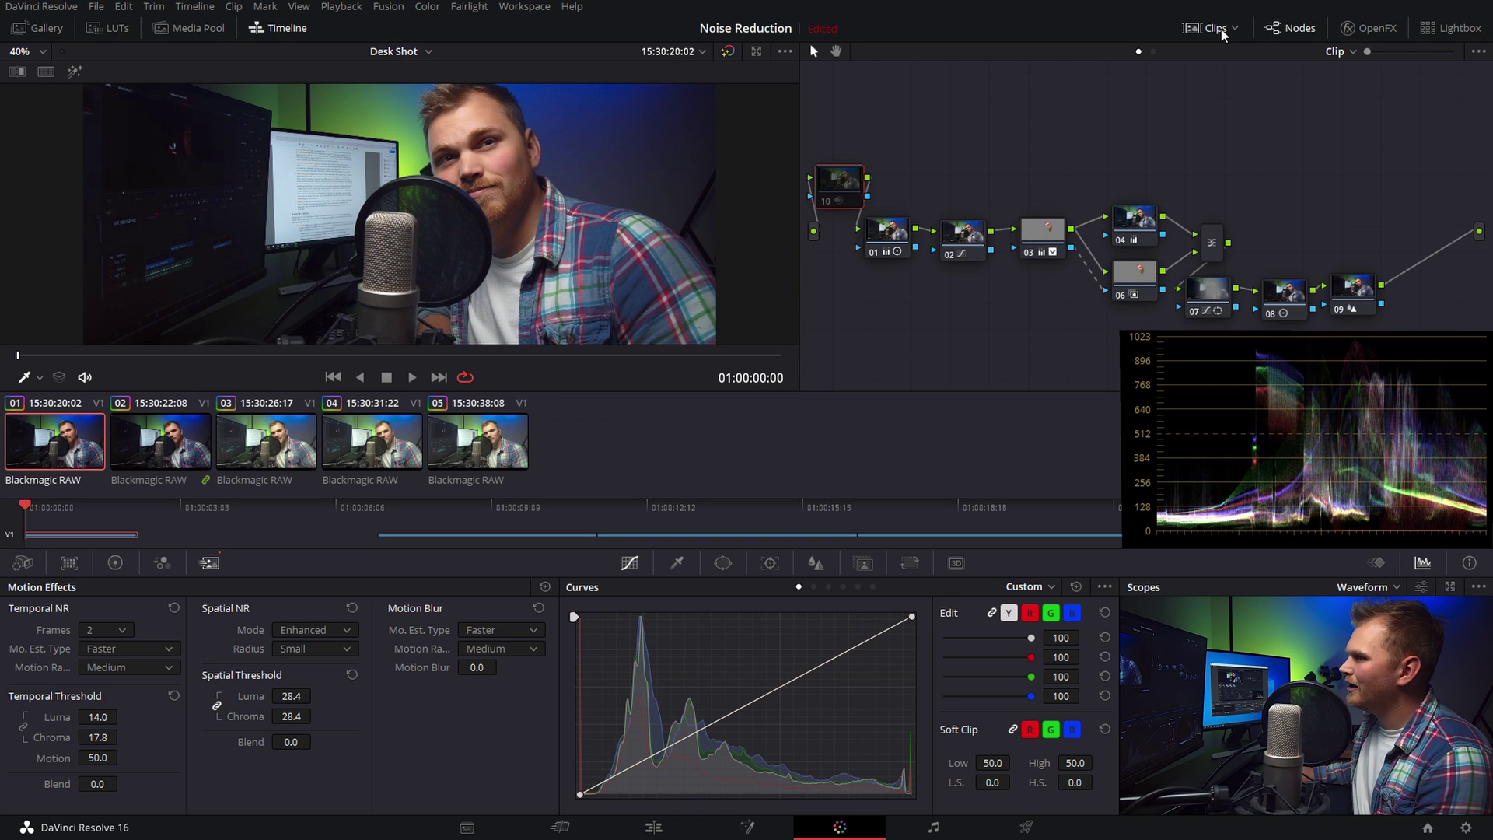
click(185, 444)
key(ctrl+minus)
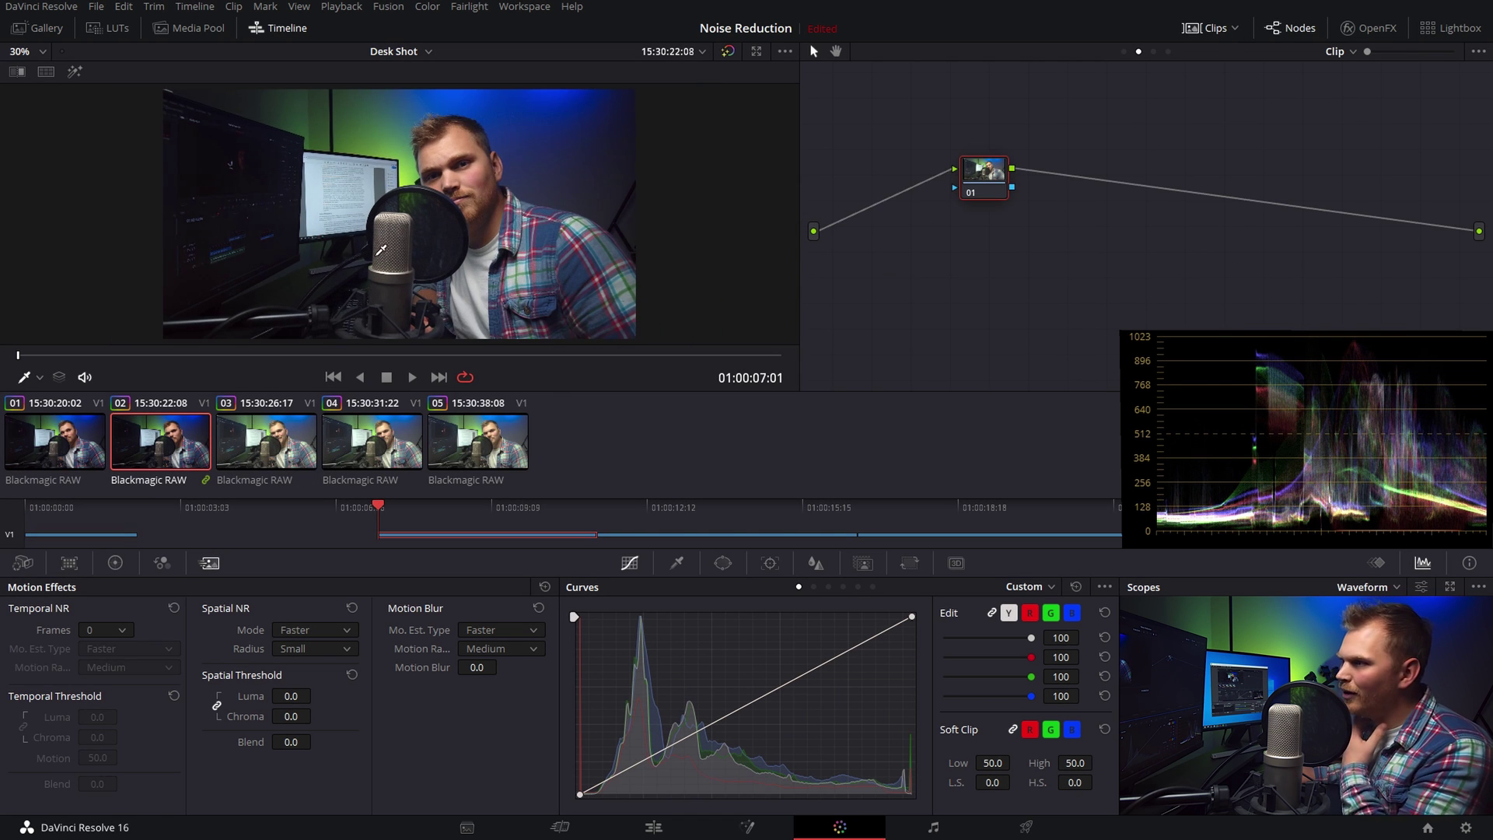
Select the low-light clips 03 through 05 and put them into a new group
click(1154, 51)
click(280, 443)
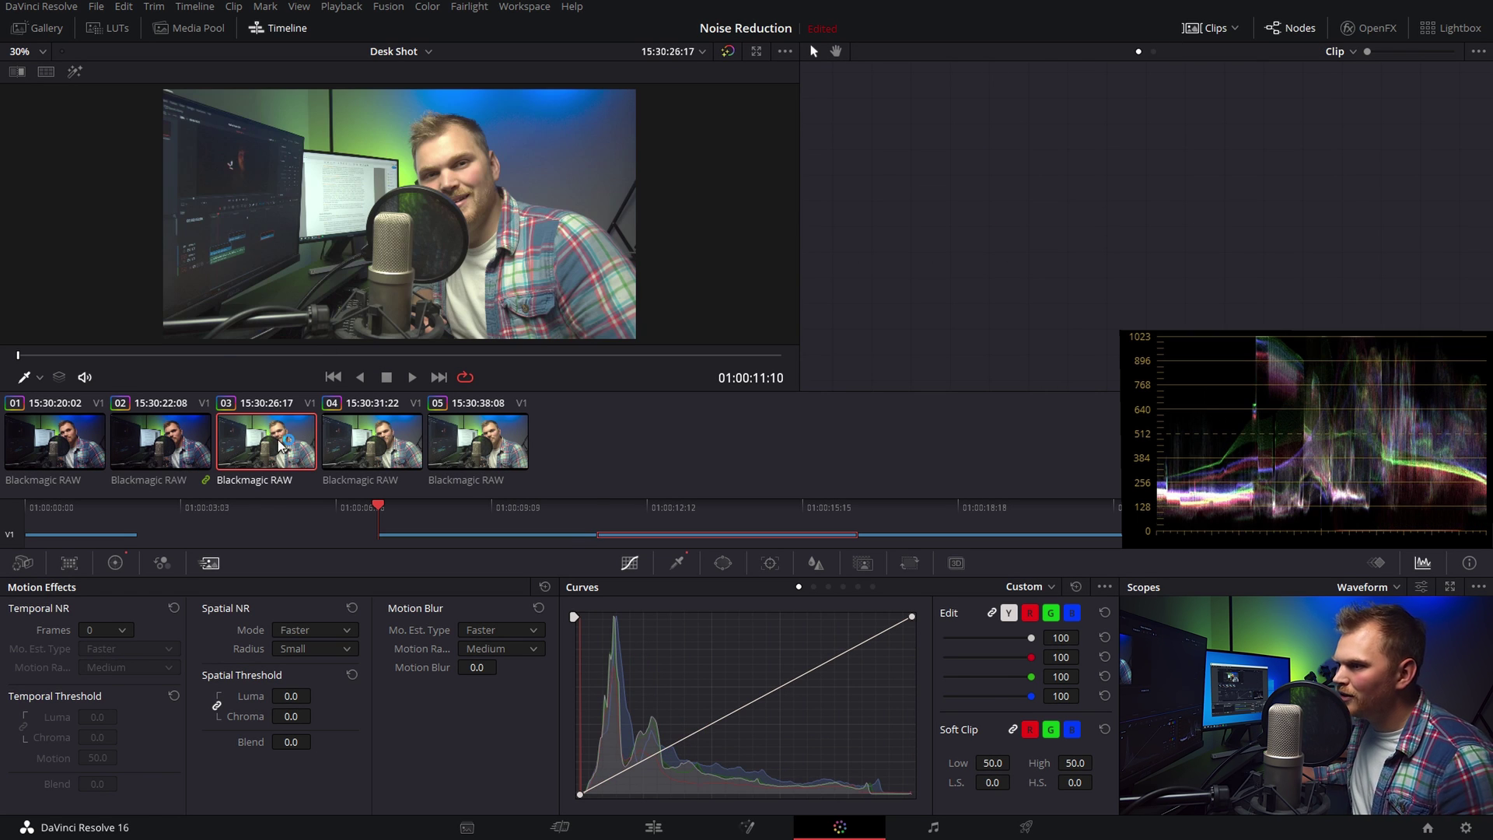
shift+click(493, 450)
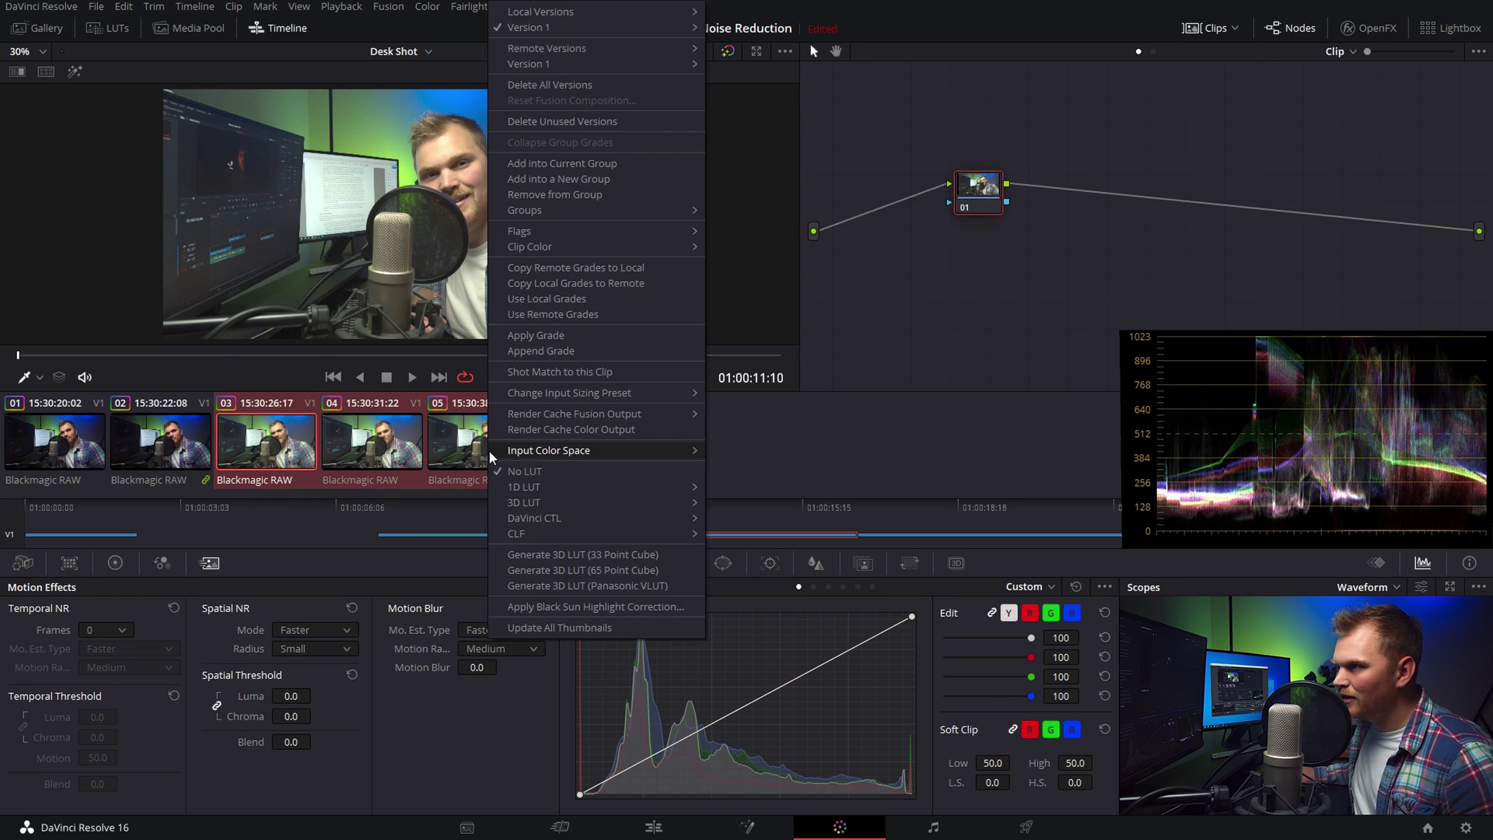
click(597, 163)
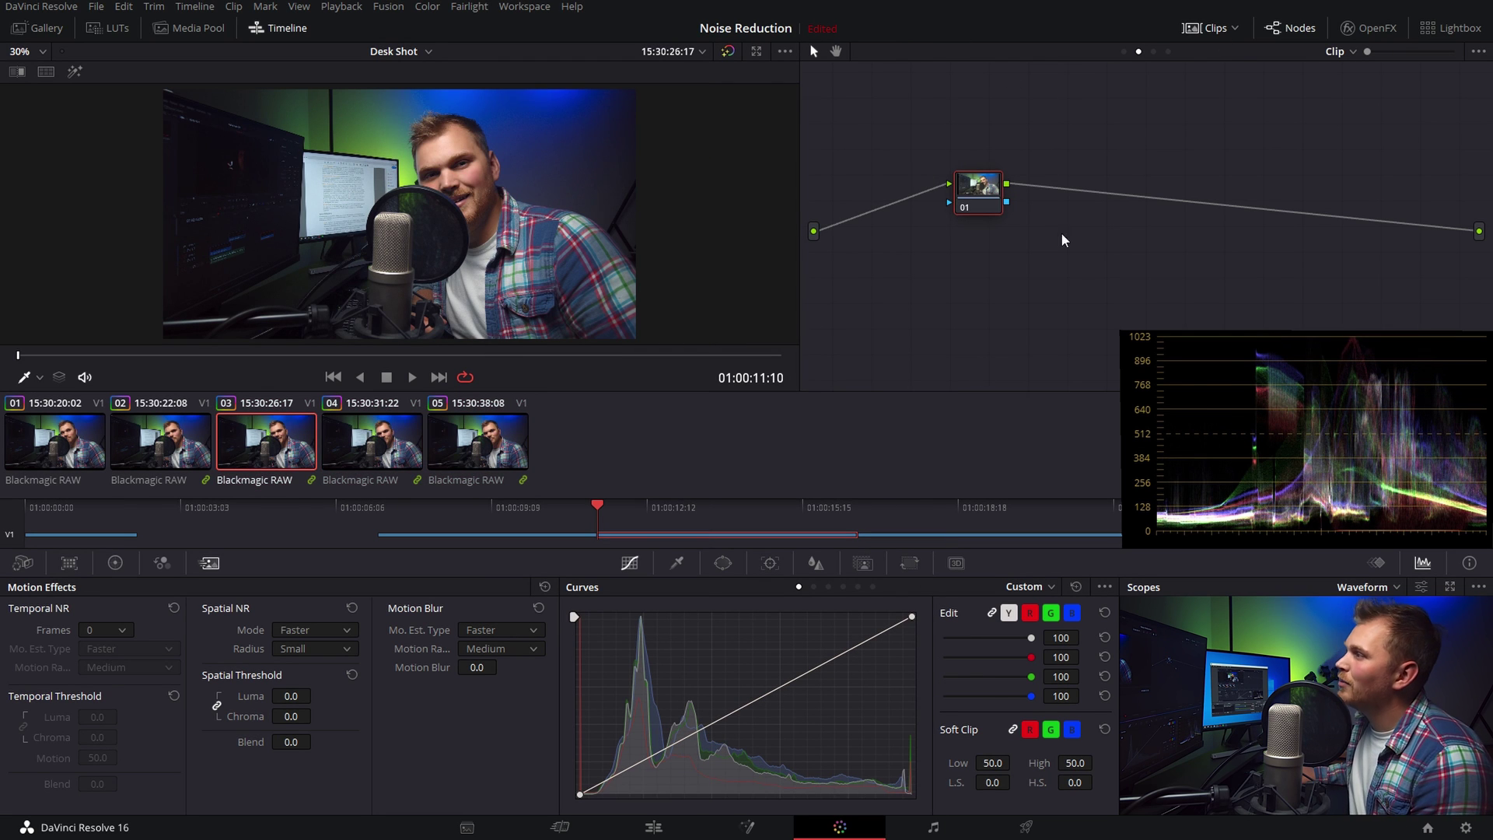
Compare the group post-clip and clip node graphs, then show clip 02's Group Pre-Clip graph
click(1153, 52)
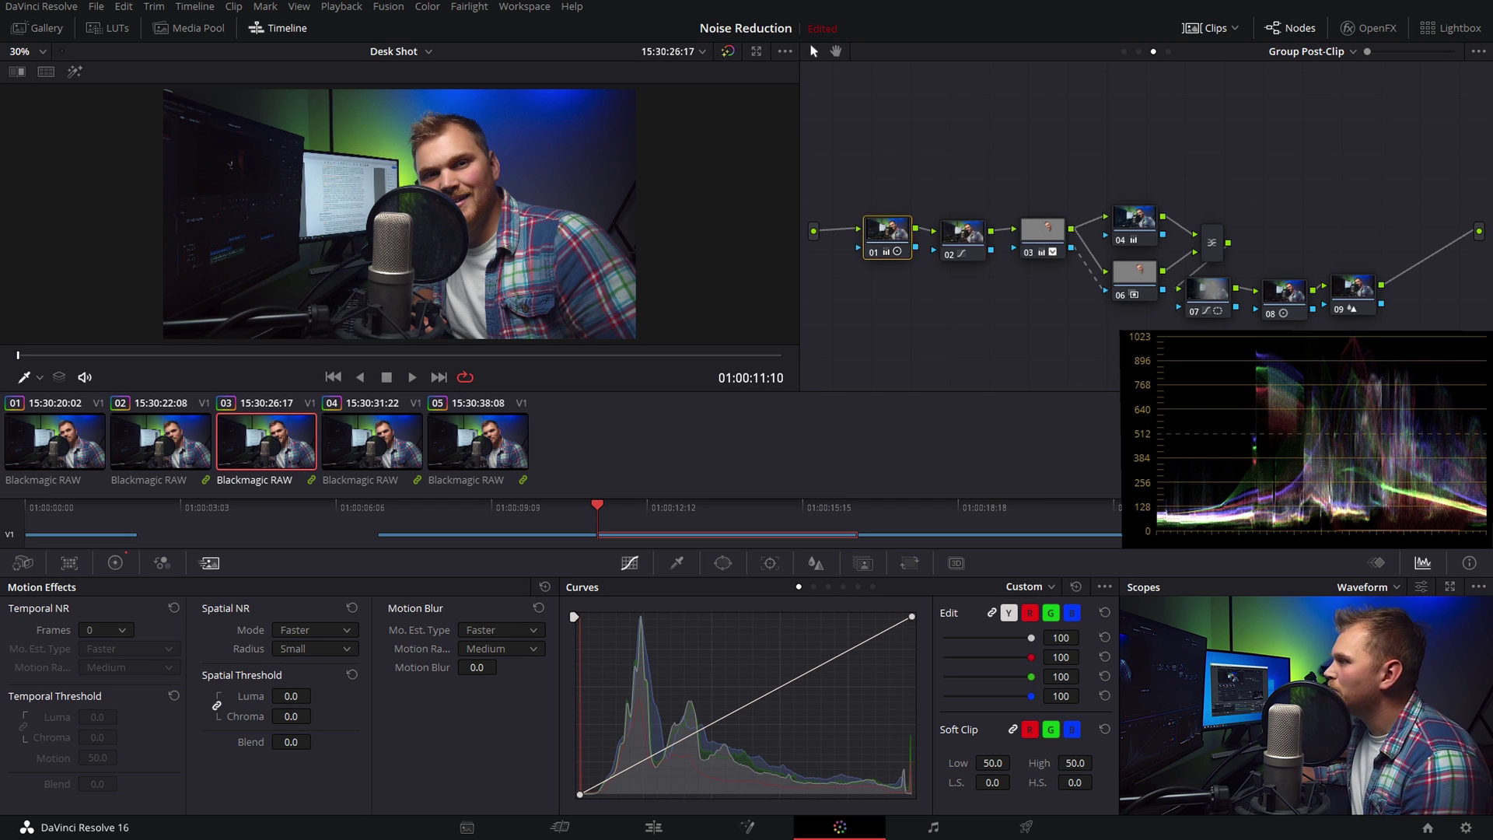
click(1138, 52)
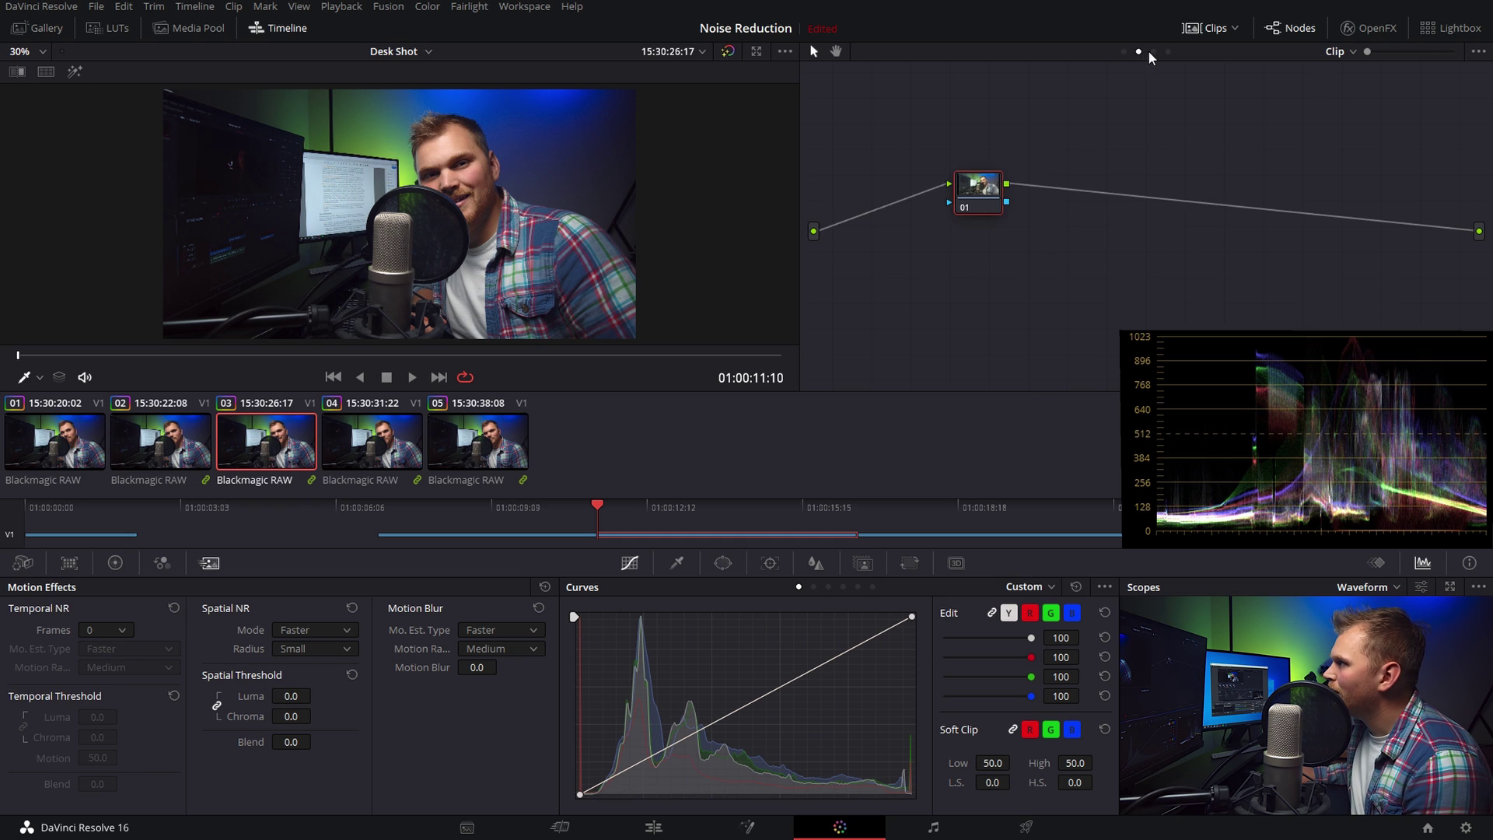
click(1153, 51)
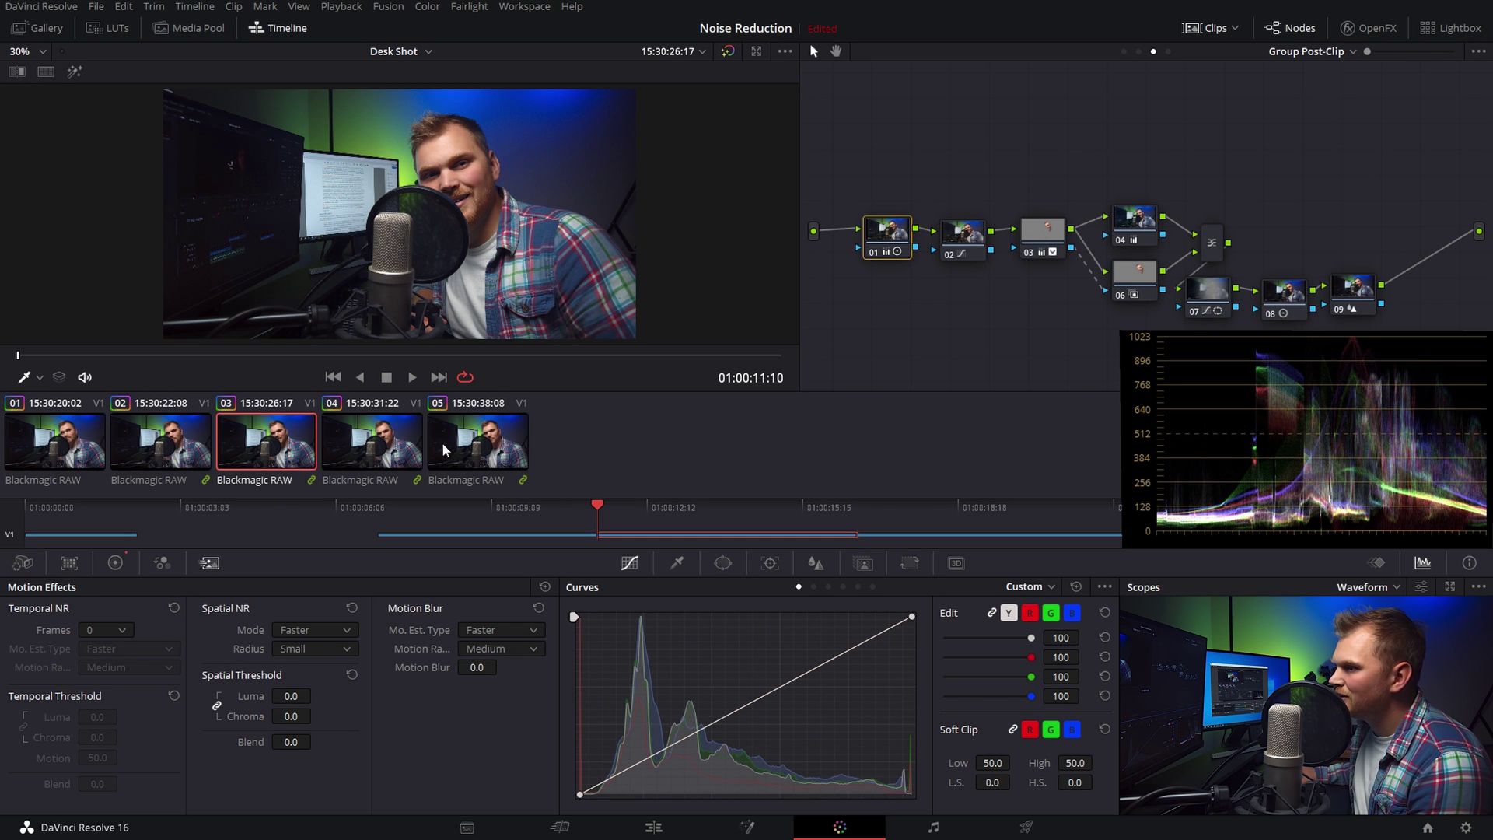
click(409, 447)
click(264, 444)
click(174, 449)
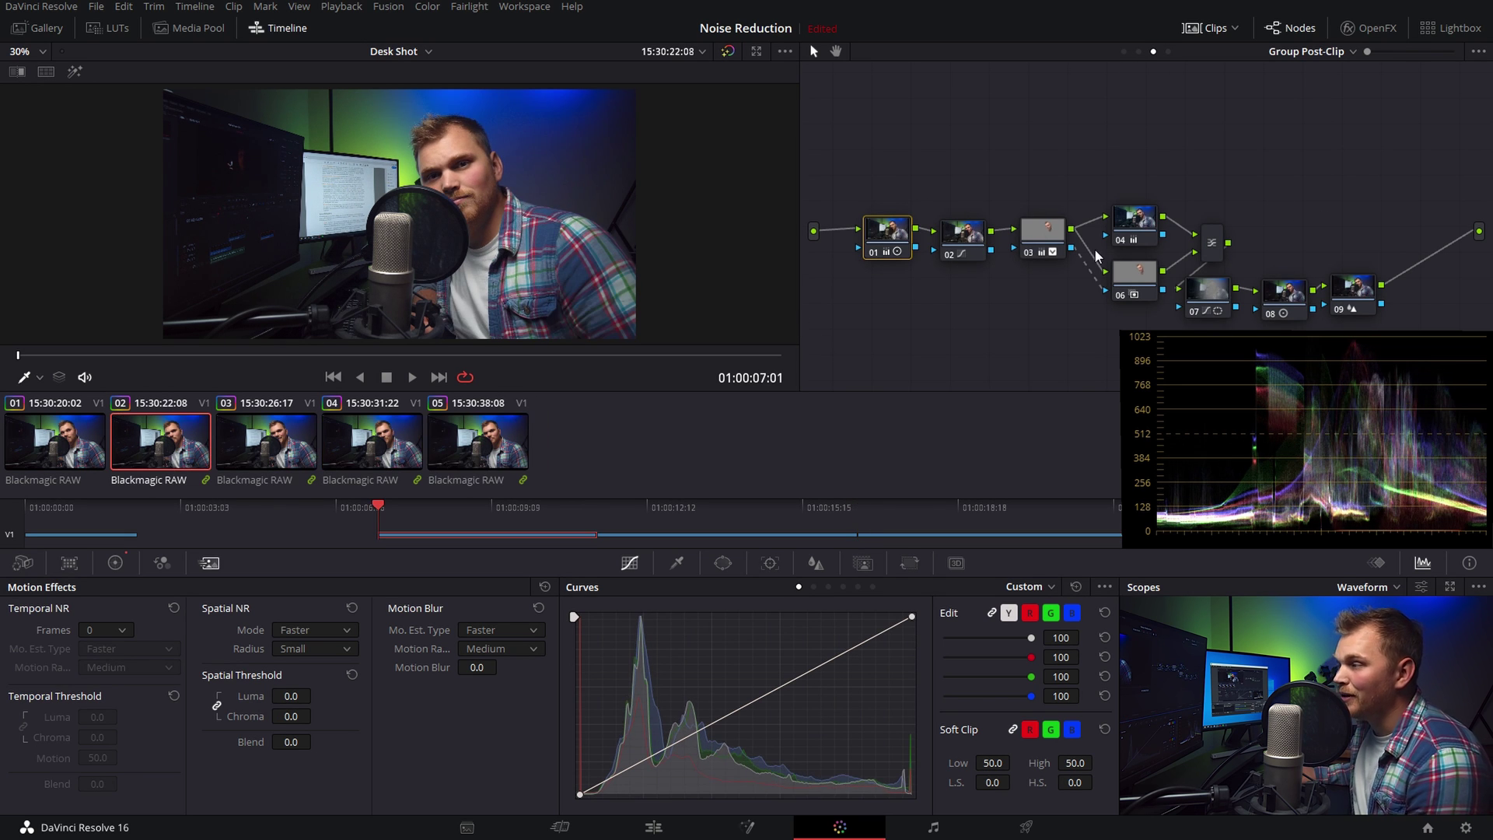
click(1123, 52)
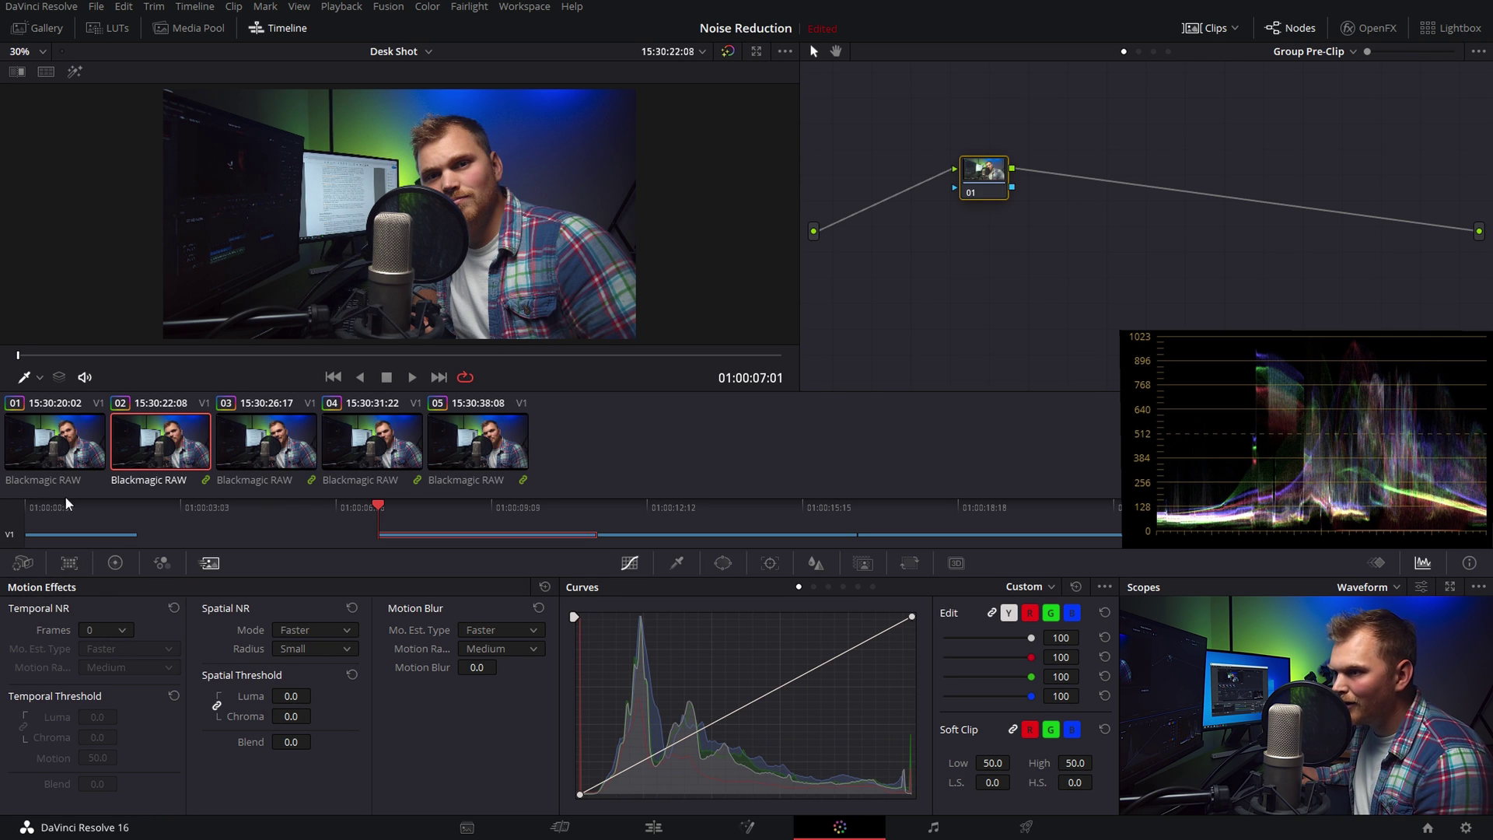
click(49, 455)
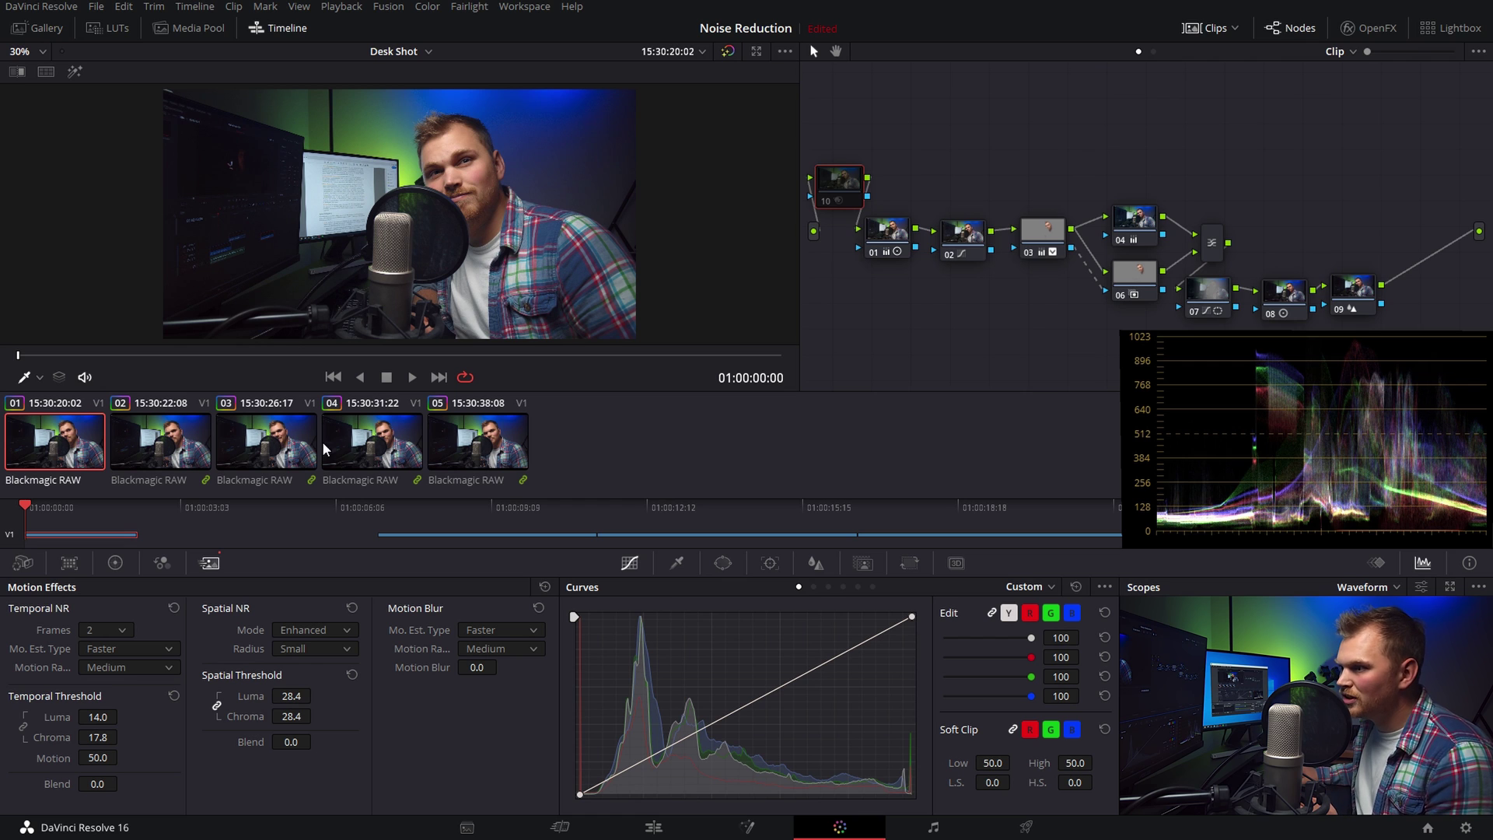
On clip 04's Group Pre-Clip graph, apply the noise-reduction settings to node 01
click(358, 444)
click(1123, 51)
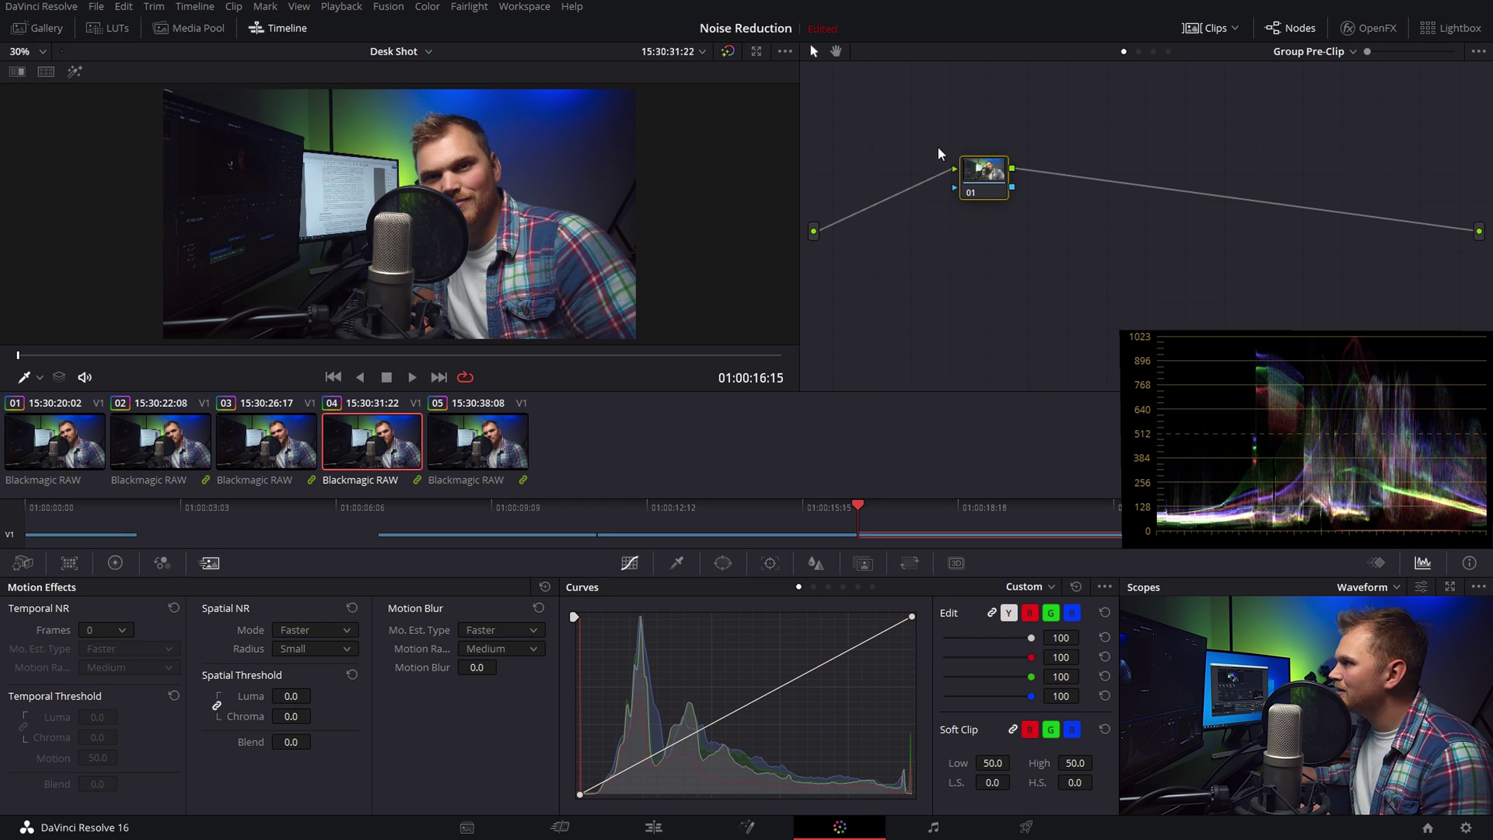
click(981, 167)
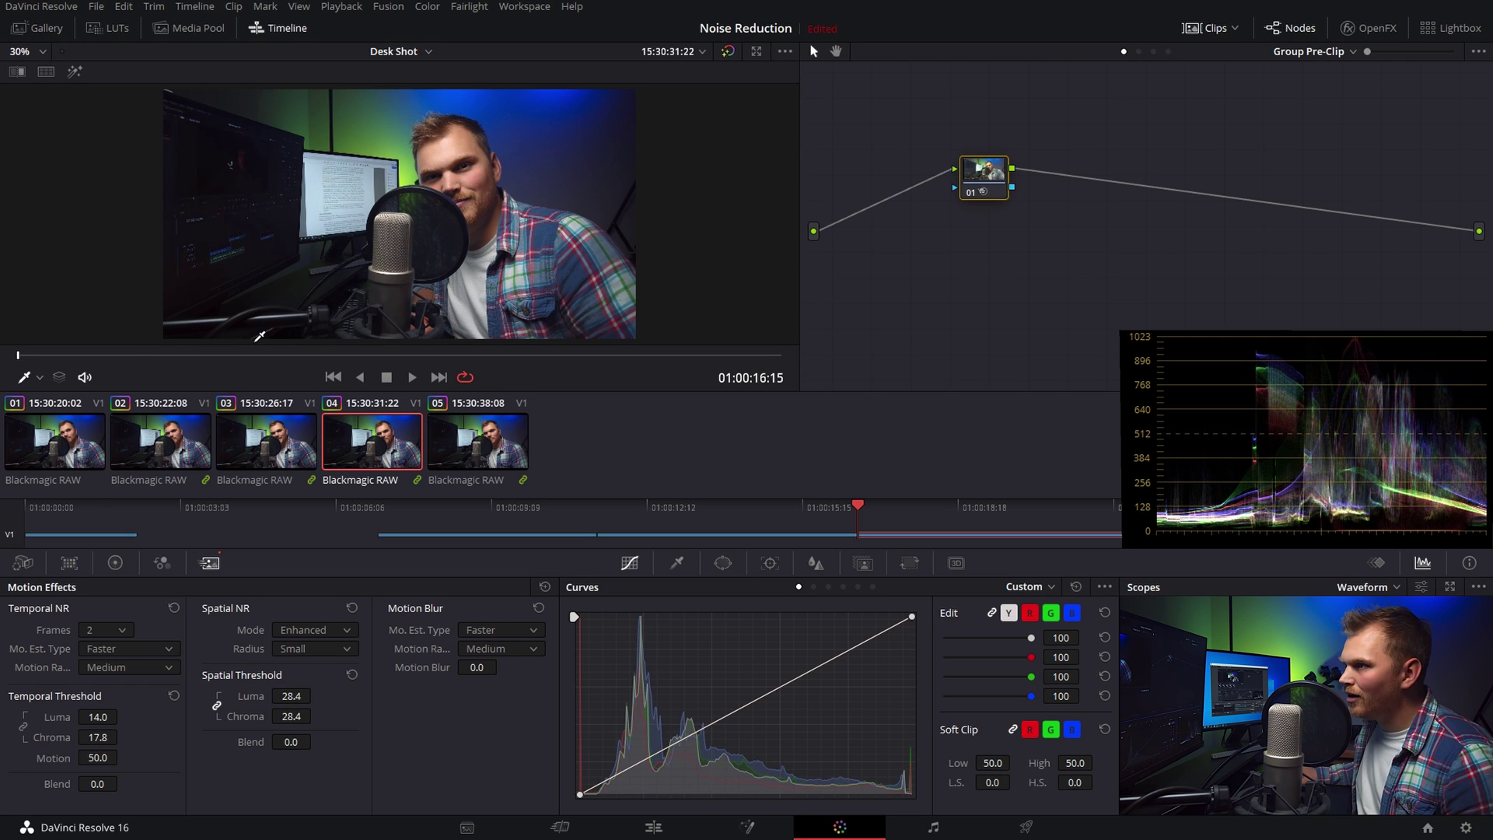
Play back clips 04 and 03 to review the denoising result
key(space)
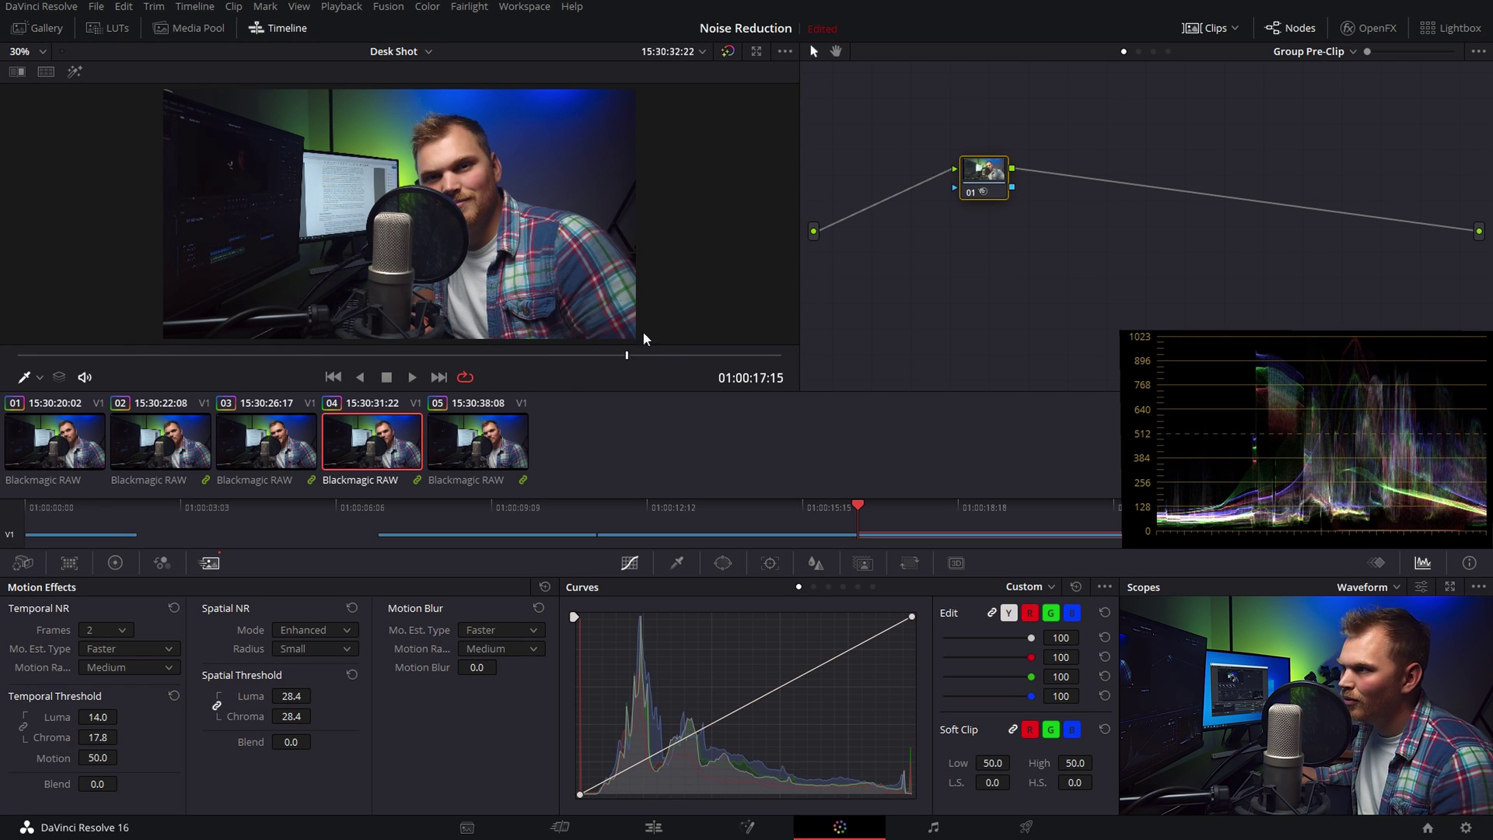
key(space)
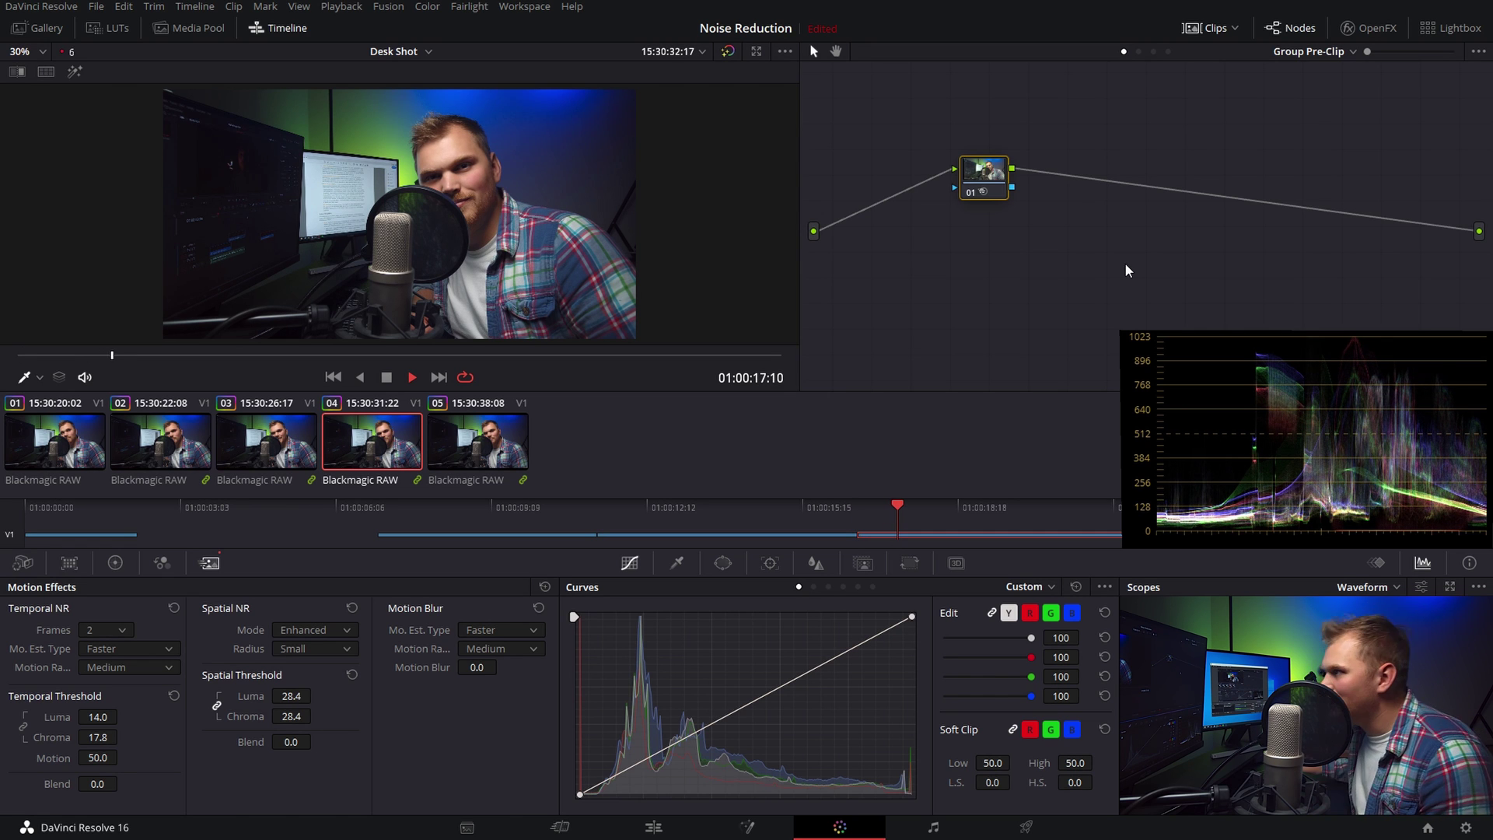
key(space)
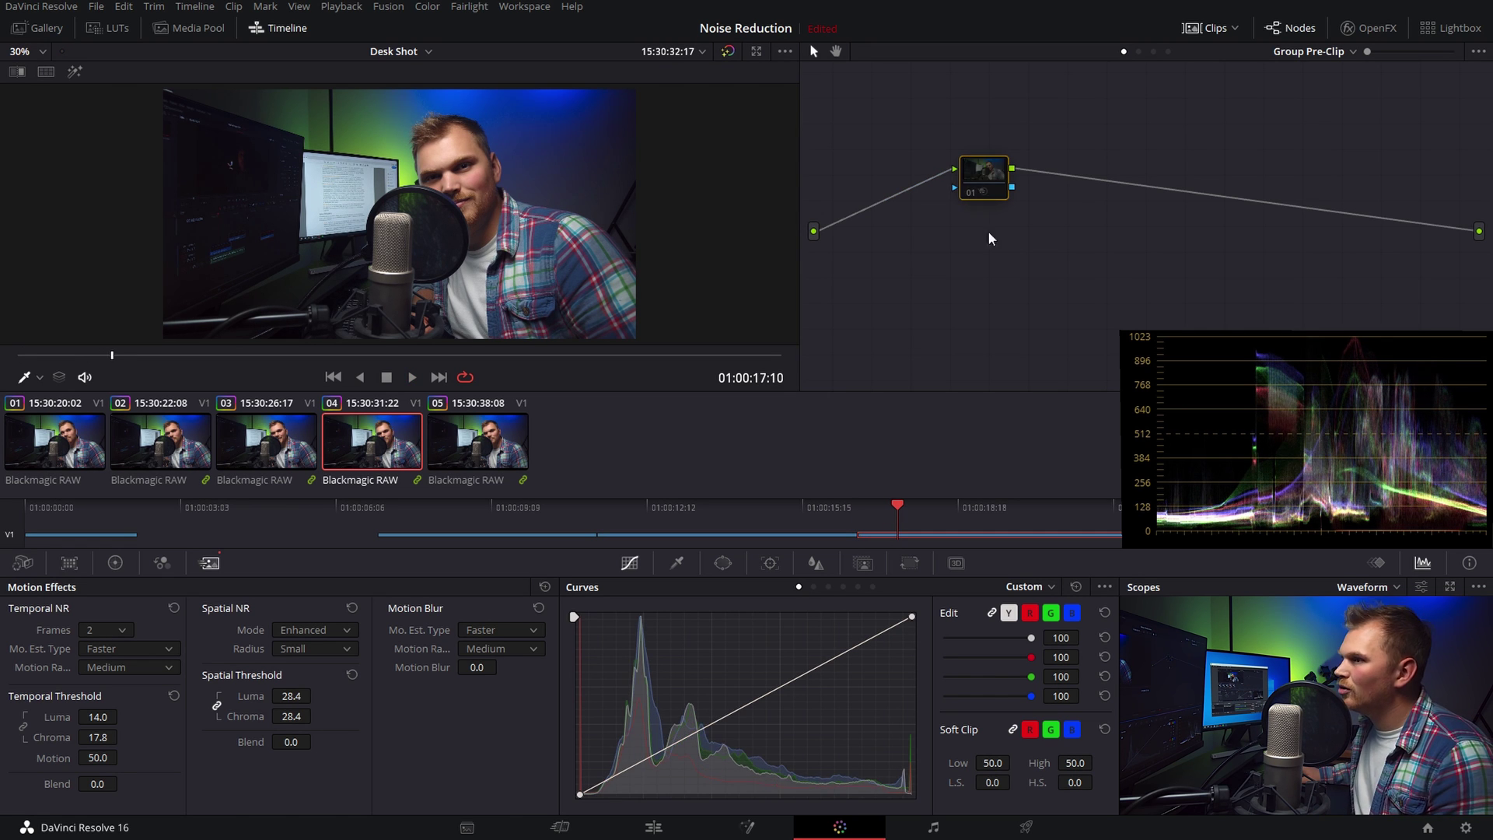
key(space)
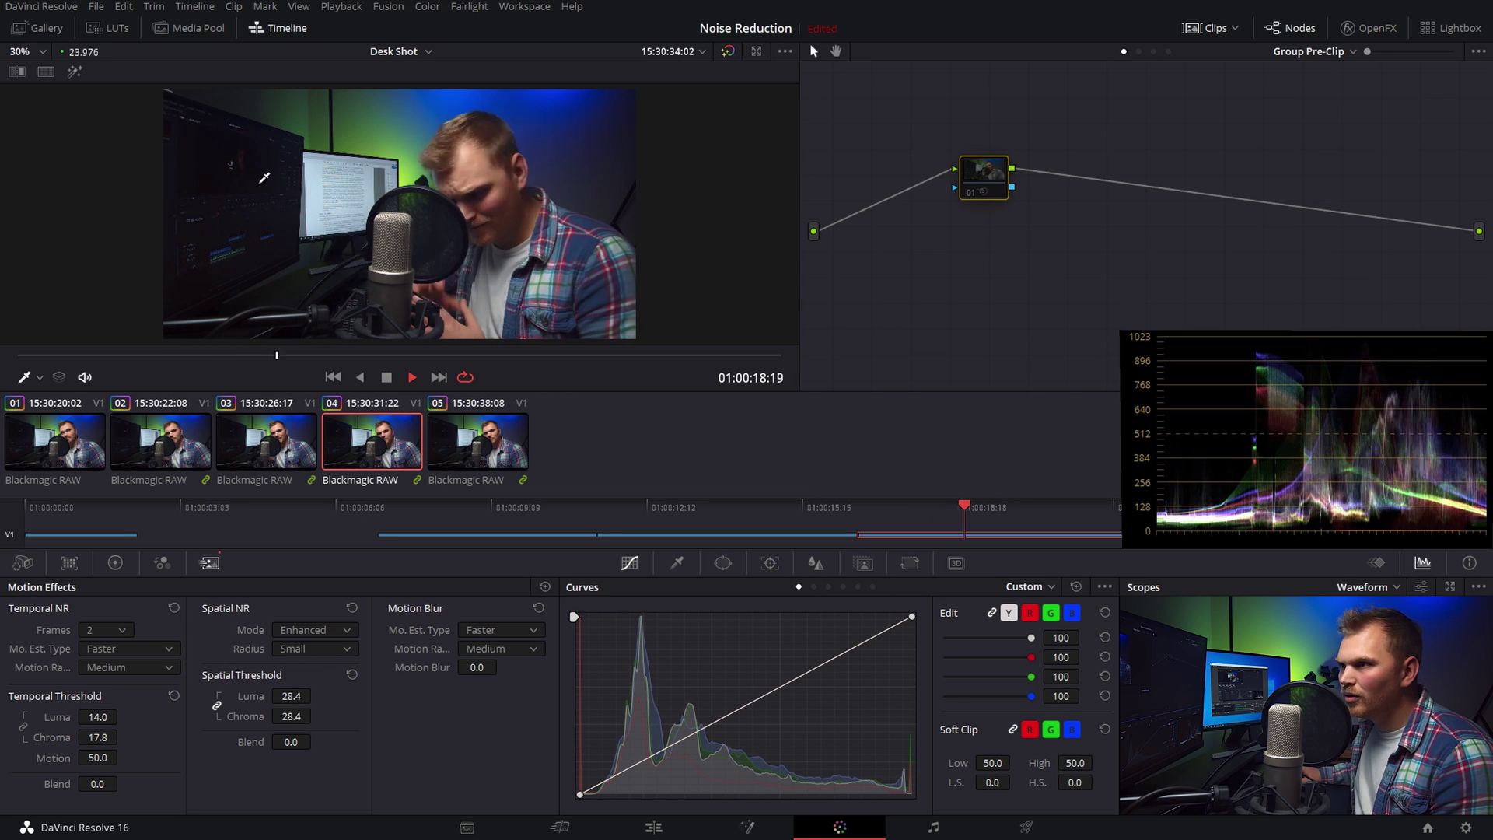
key(Up)
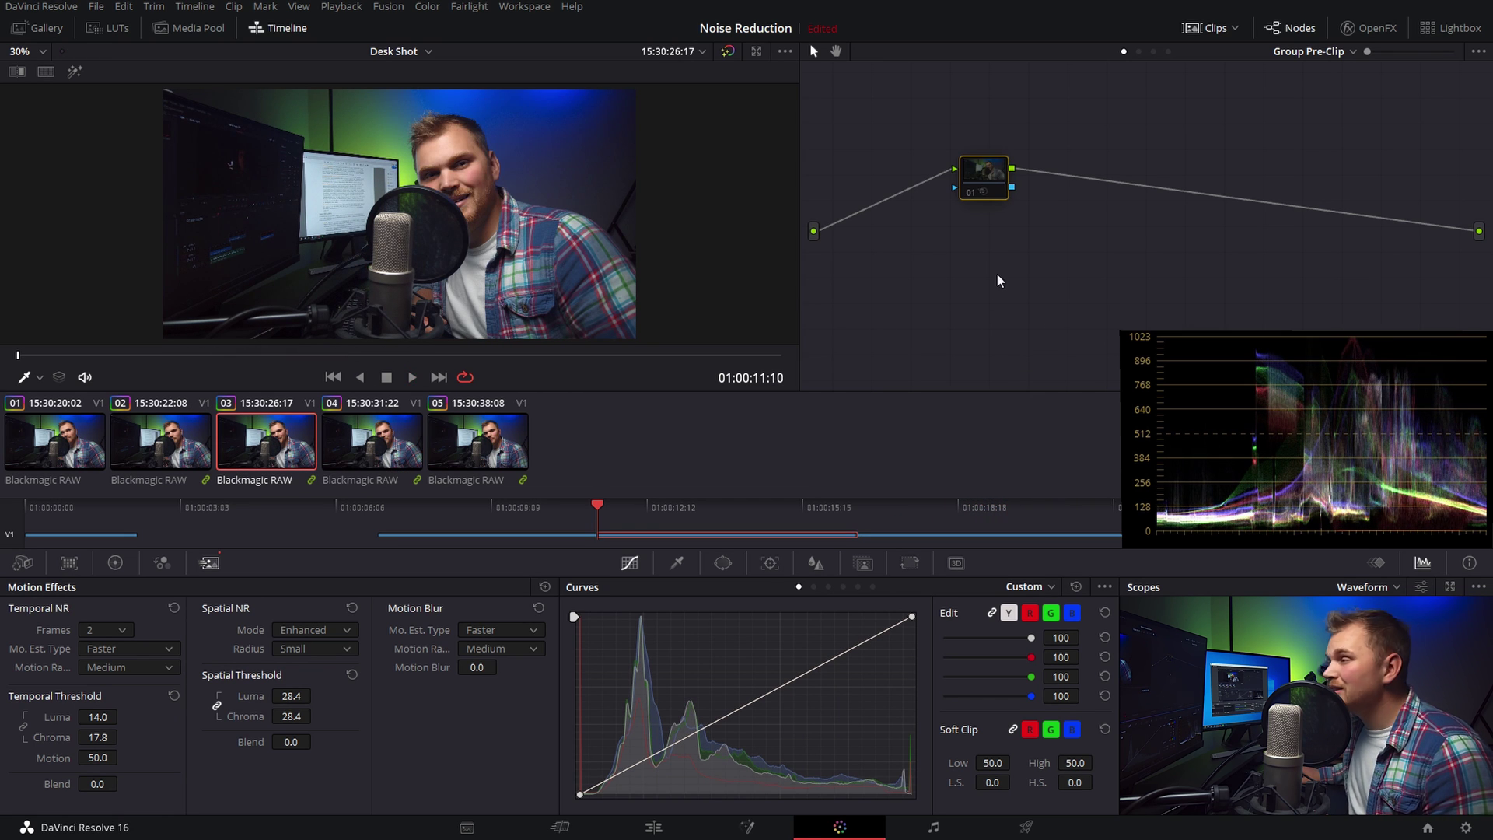
key(space)
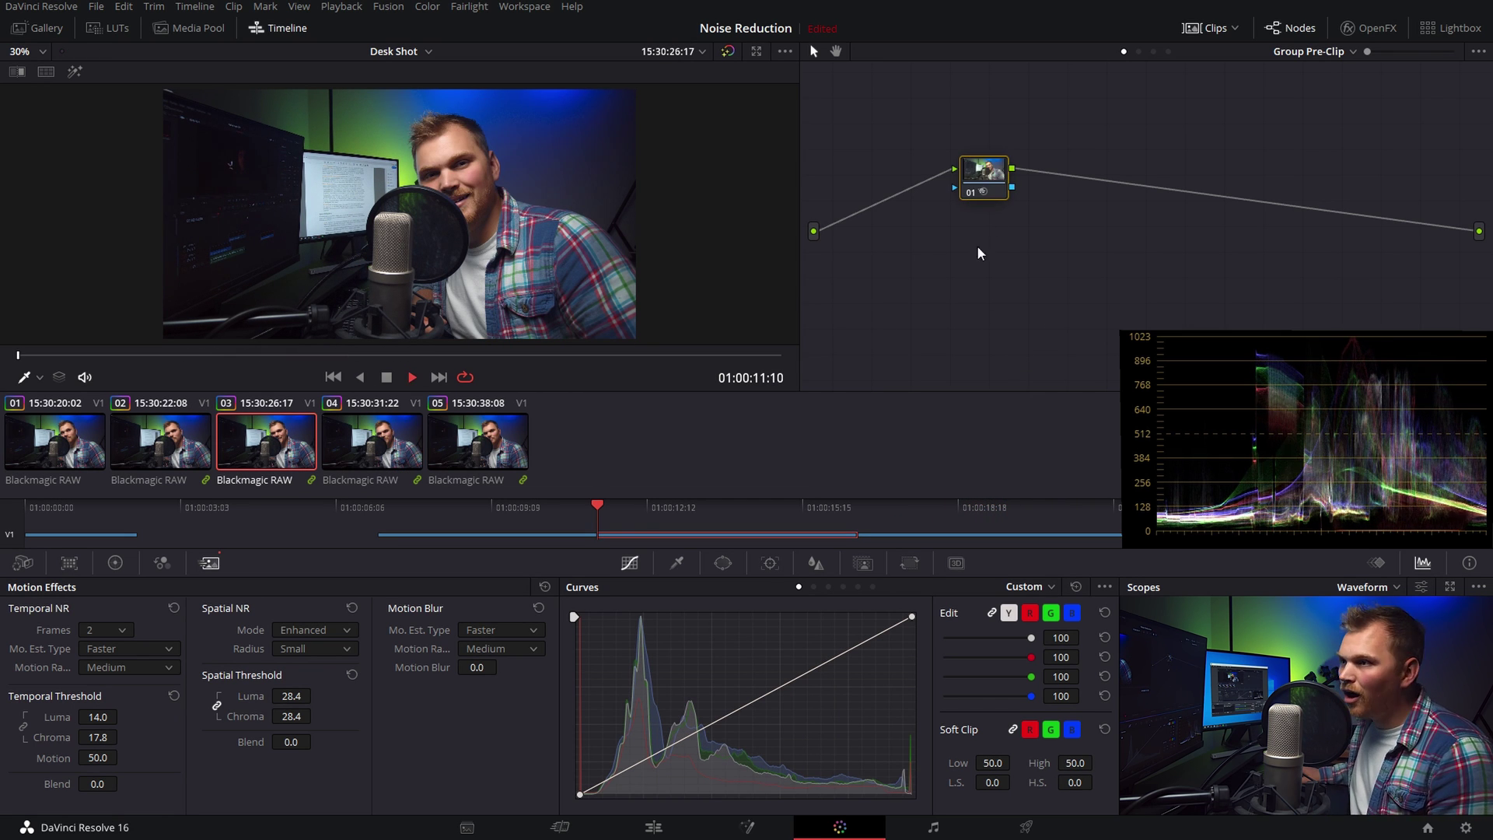
key(space)
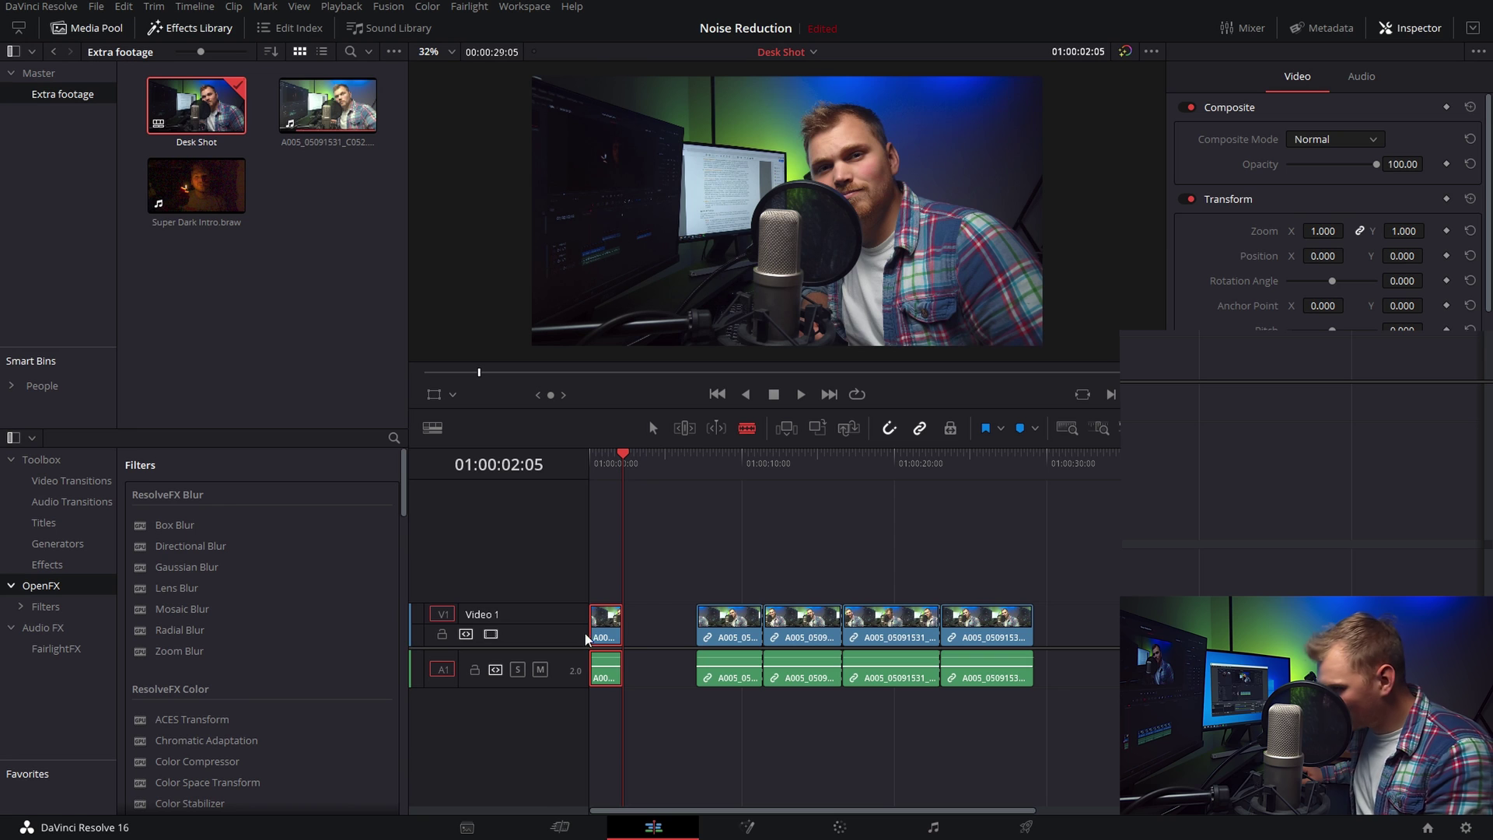
Trim a few frames off the head of the short first clip, then return to the Color page
drag(610, 616, 614, 622)
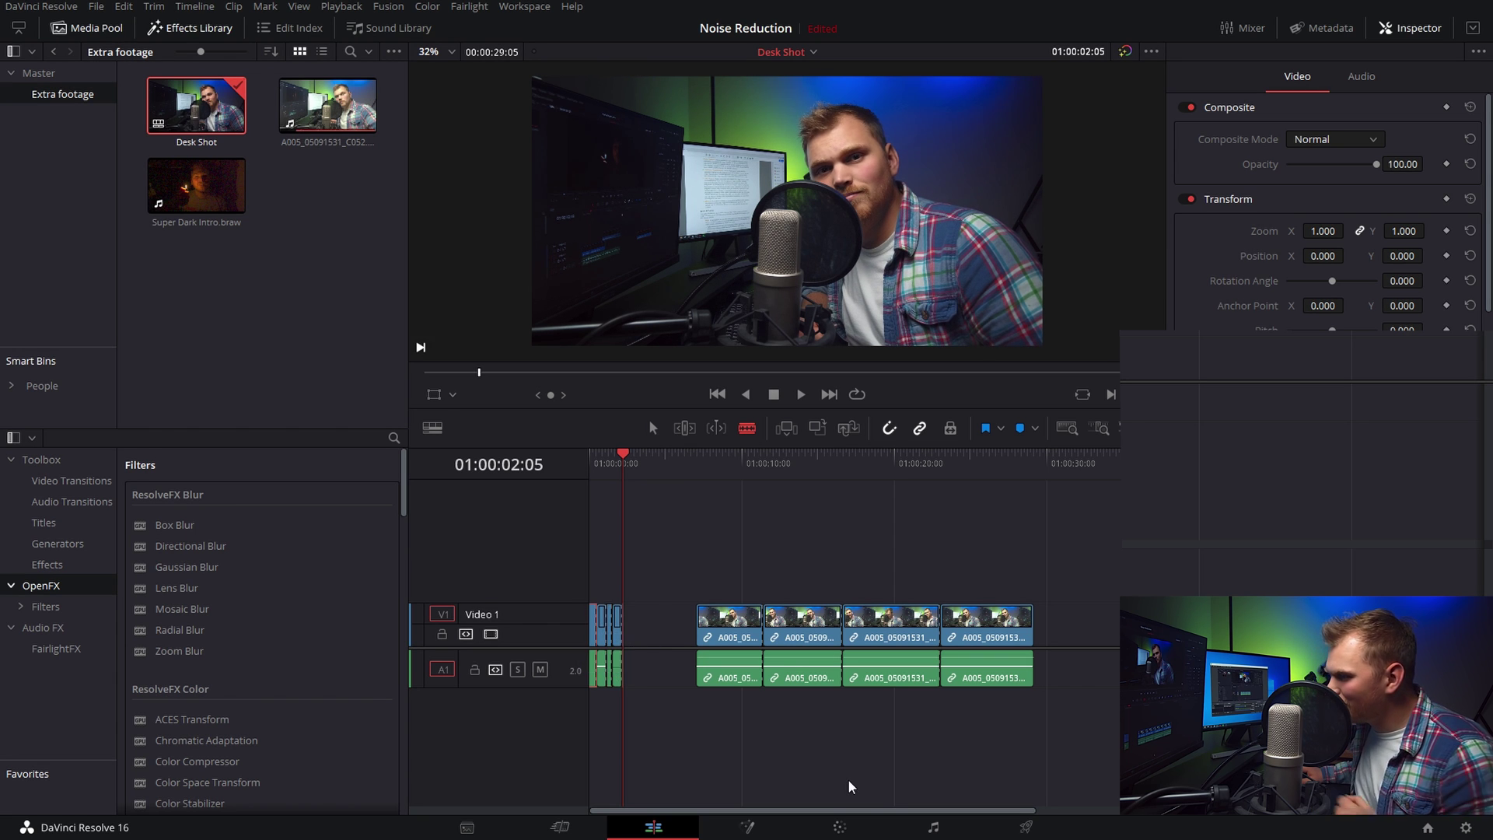
click(868, 829)
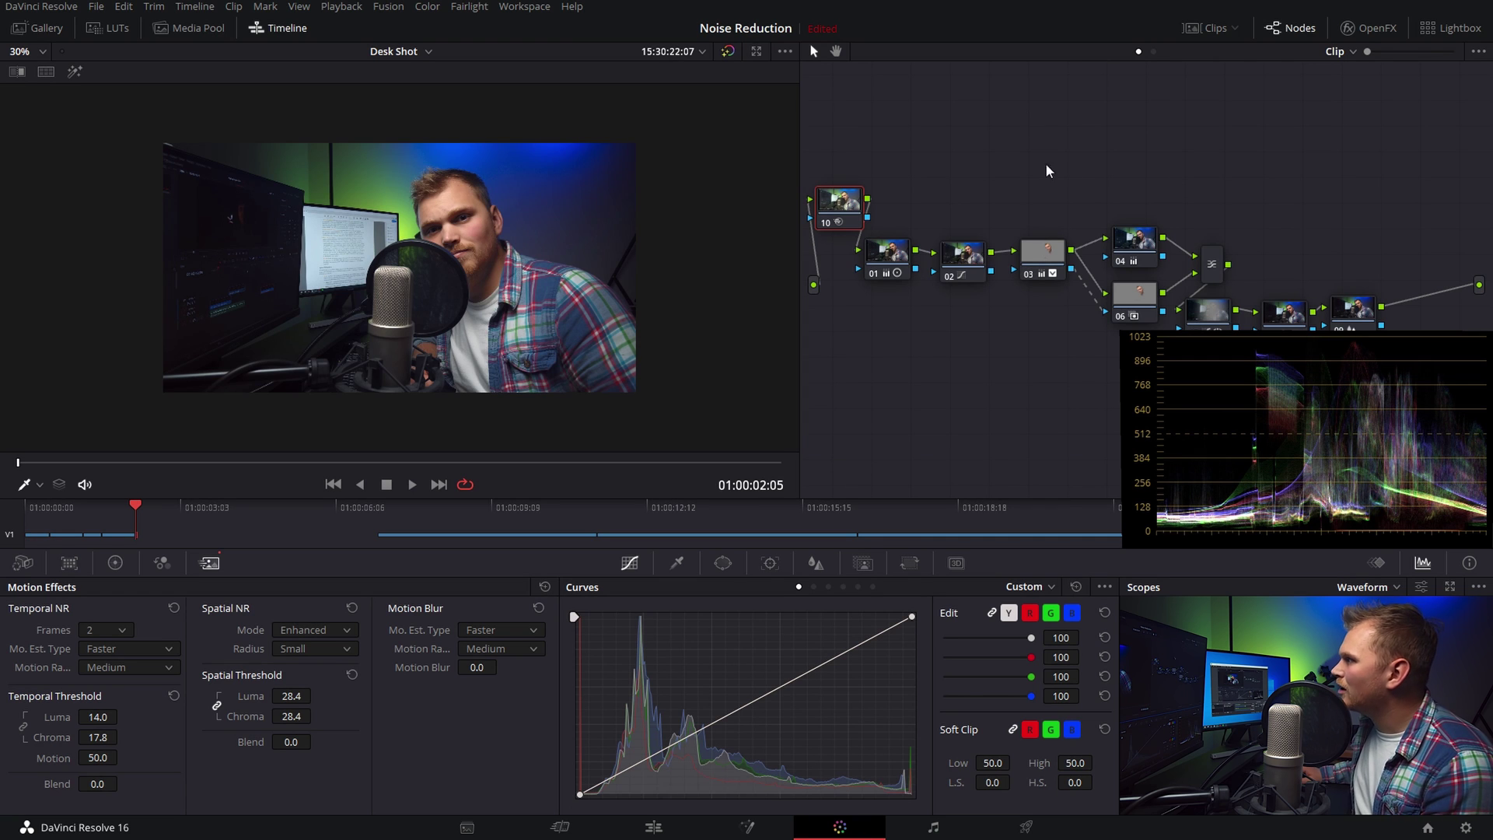
Open Lightbox with smaller thumbnails and apply the Noise Reduction smart filter
click(1450, 28)
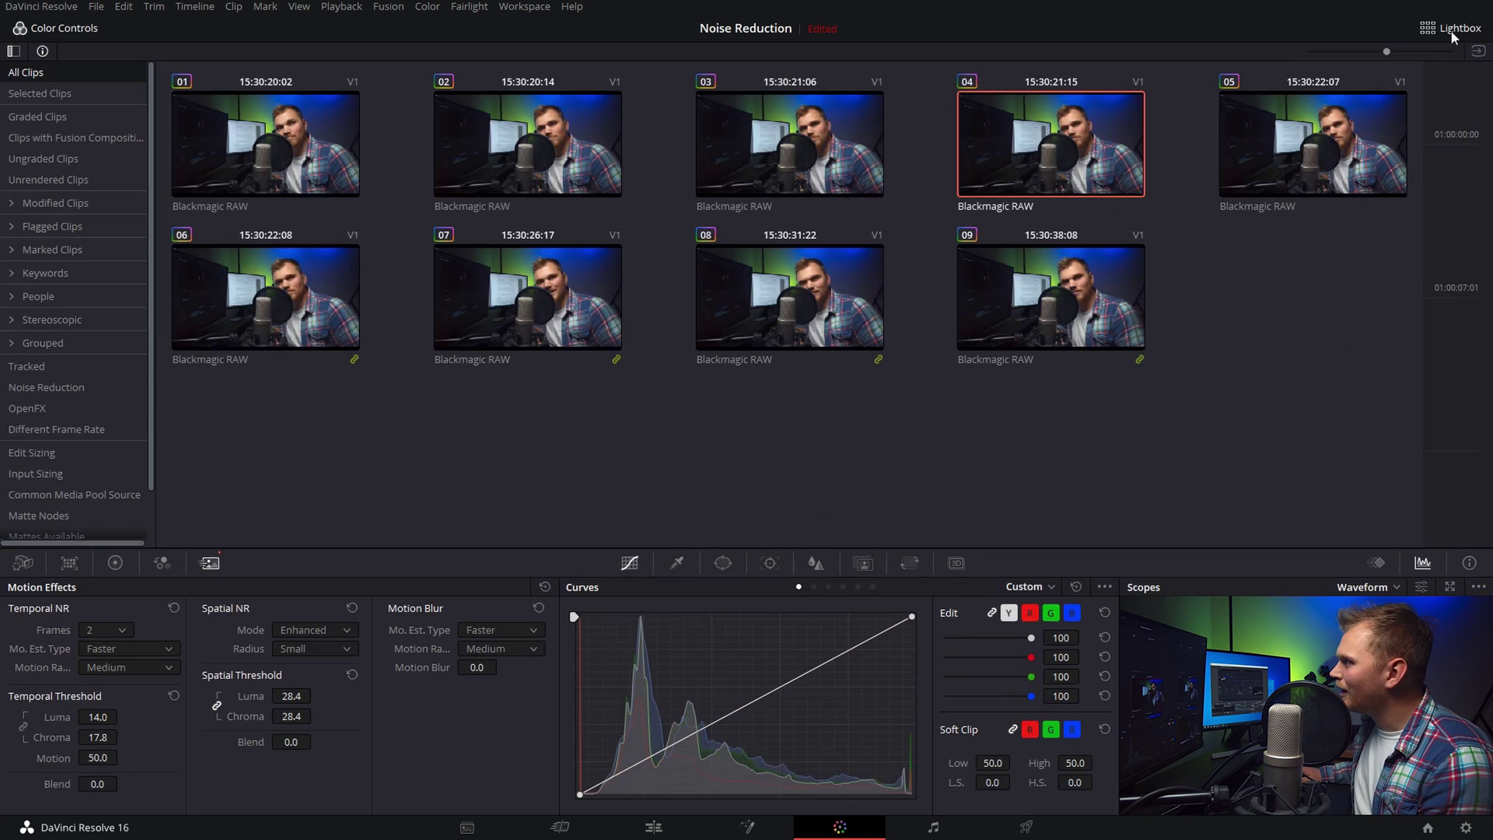
drag(1386, 52, 1366, 55)
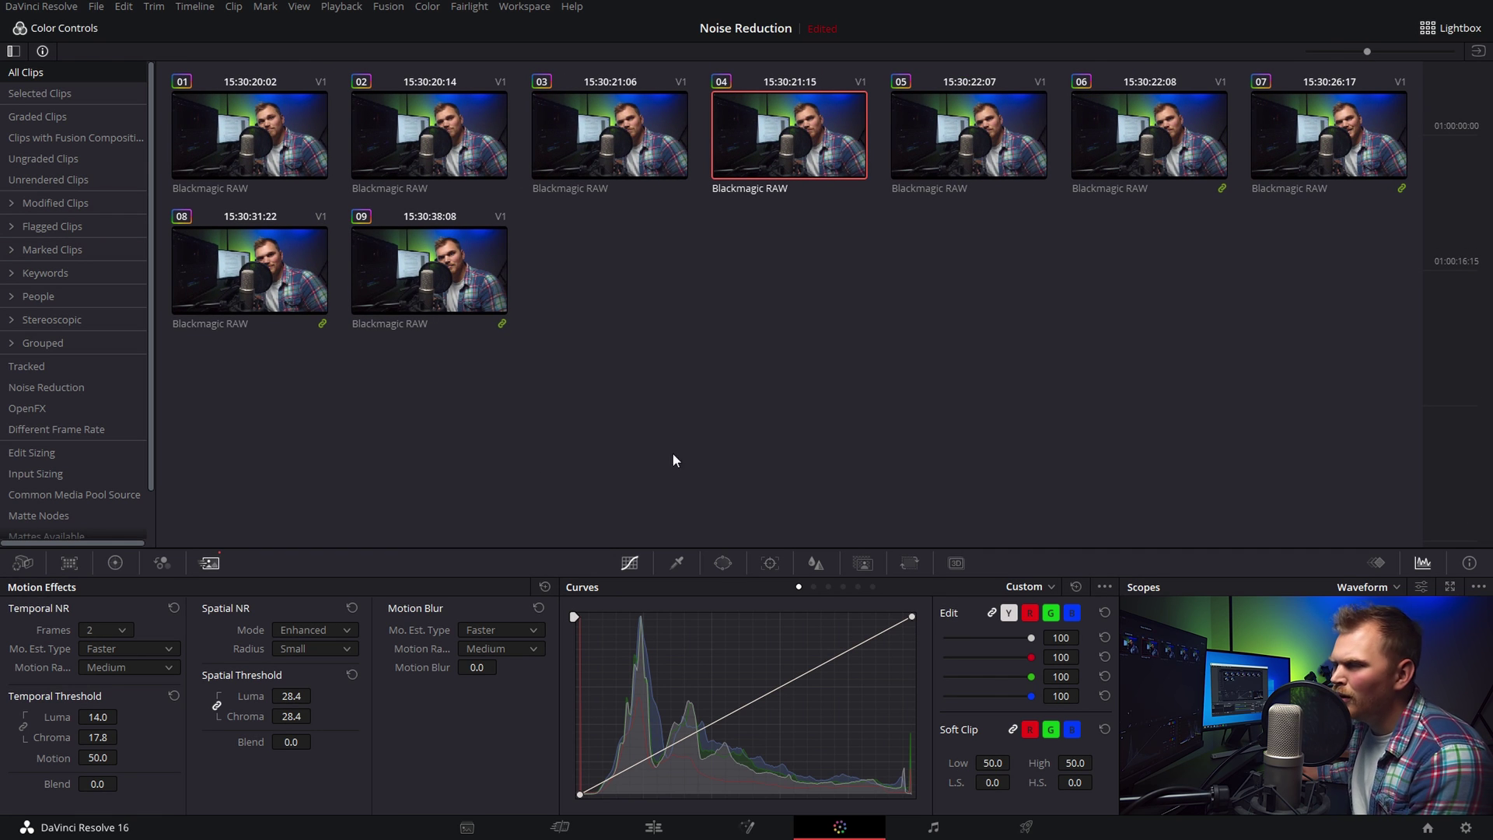
scroll(34, 158, down, 2)
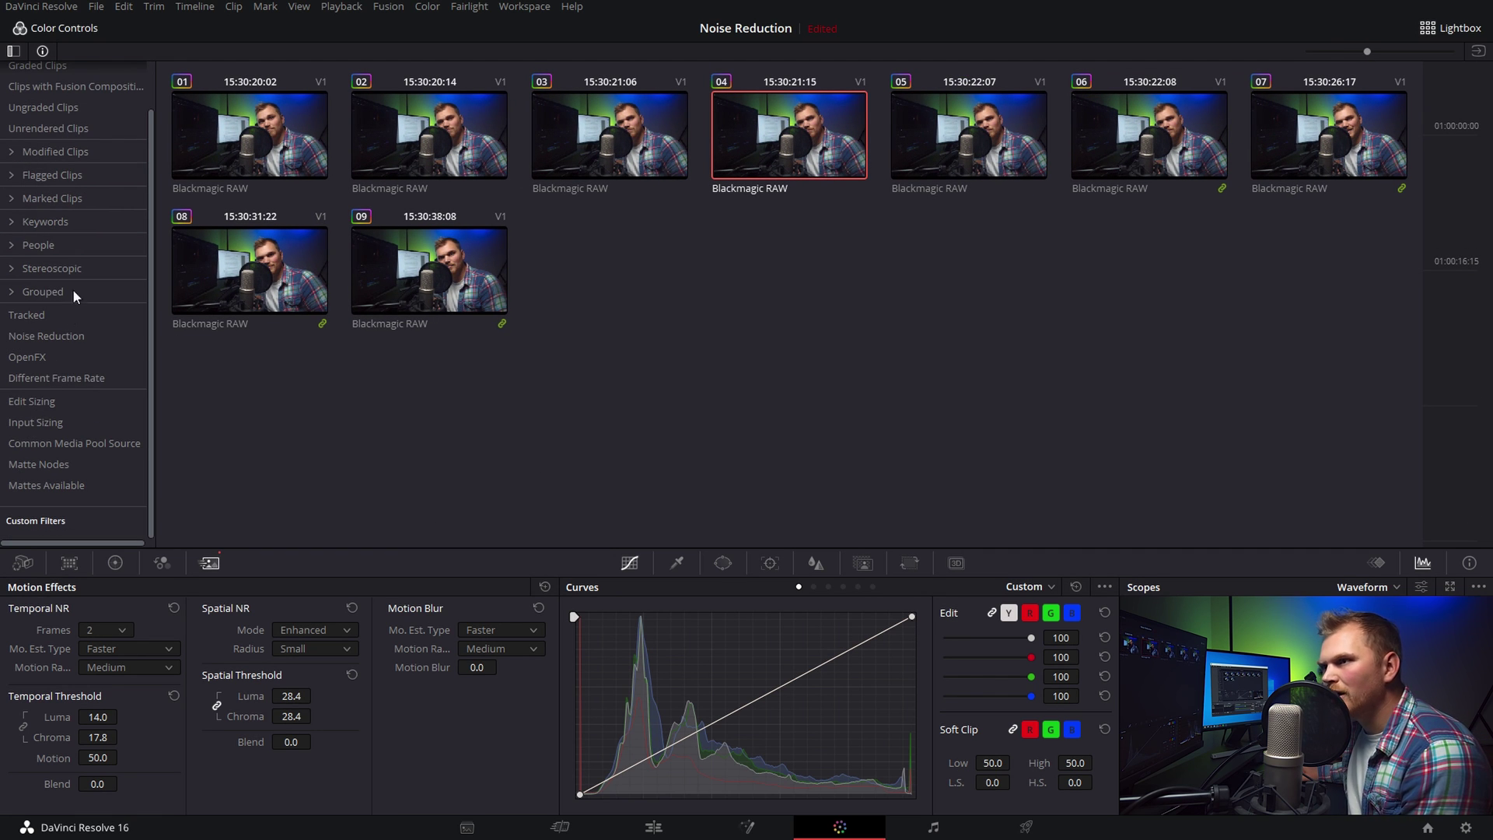
scroll(28, 263, up, 2)
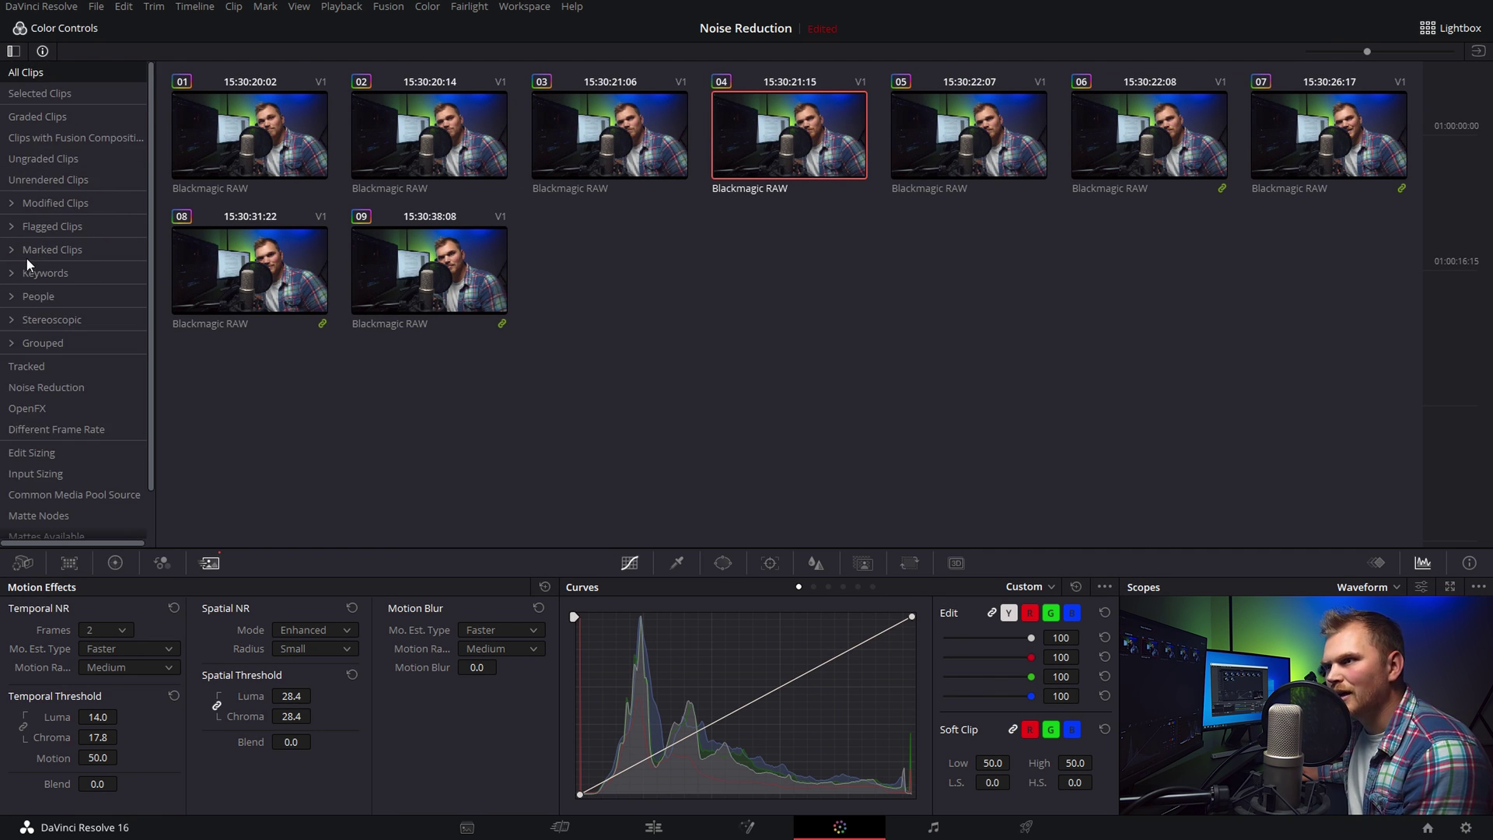
click(13, 52)
click(12, 51)
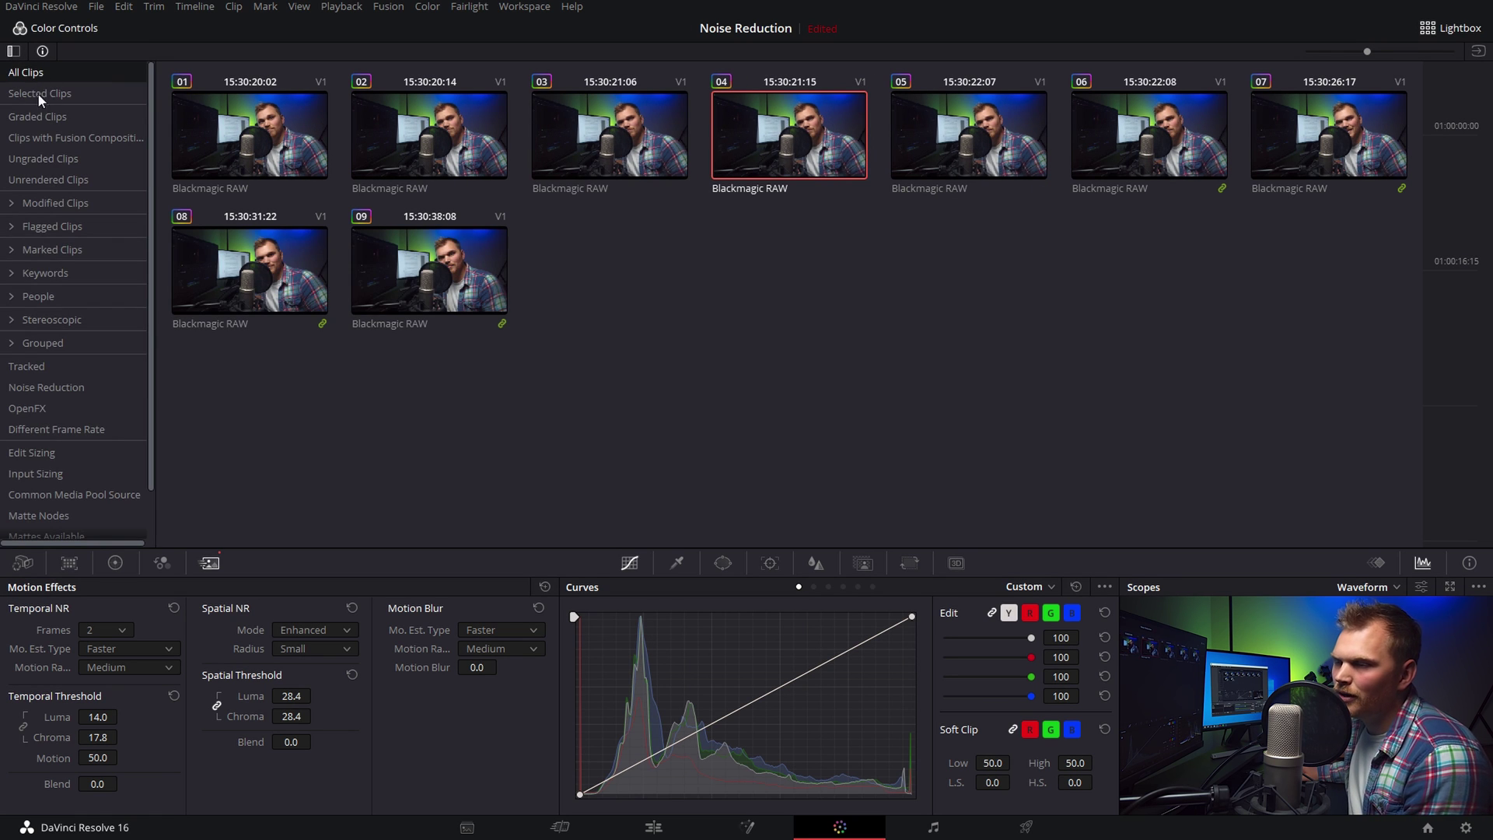
scroll(14, 233, down, 2)
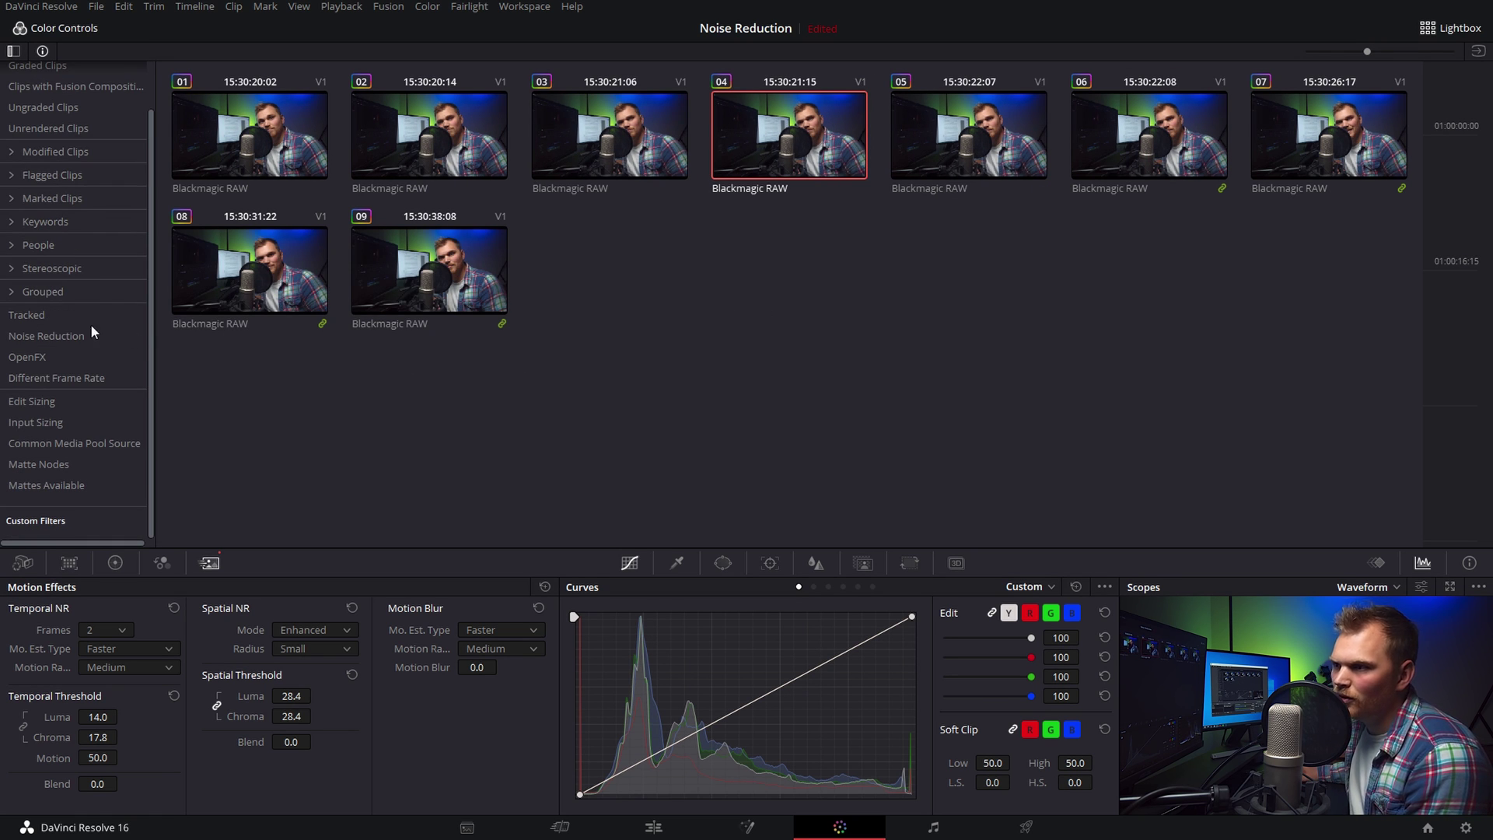
click(48, 340)
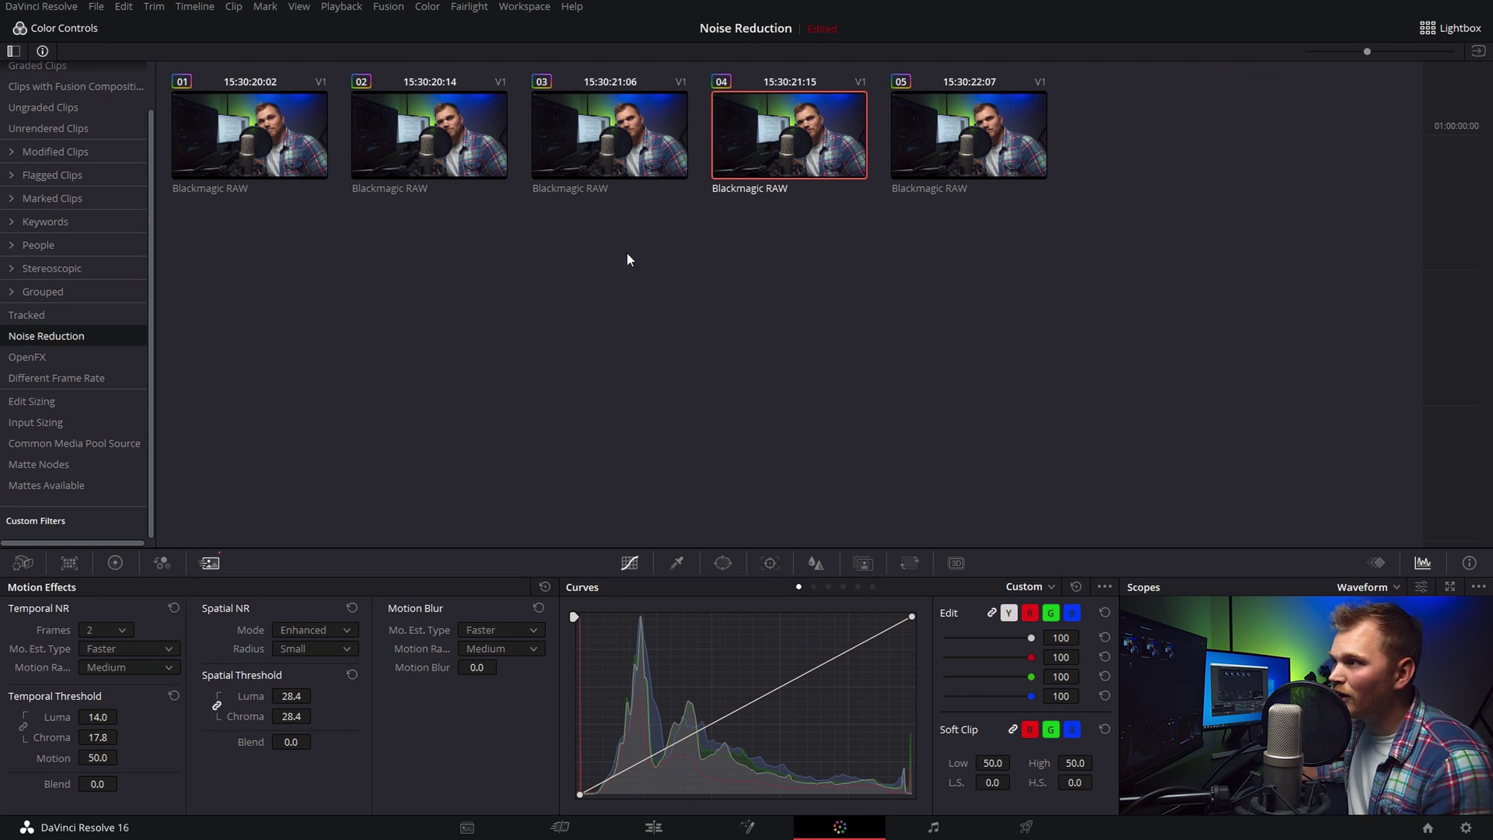
Check clip 02's grade, then pick clip 04 in Lightbox and close it to grade it
click(385, 135)
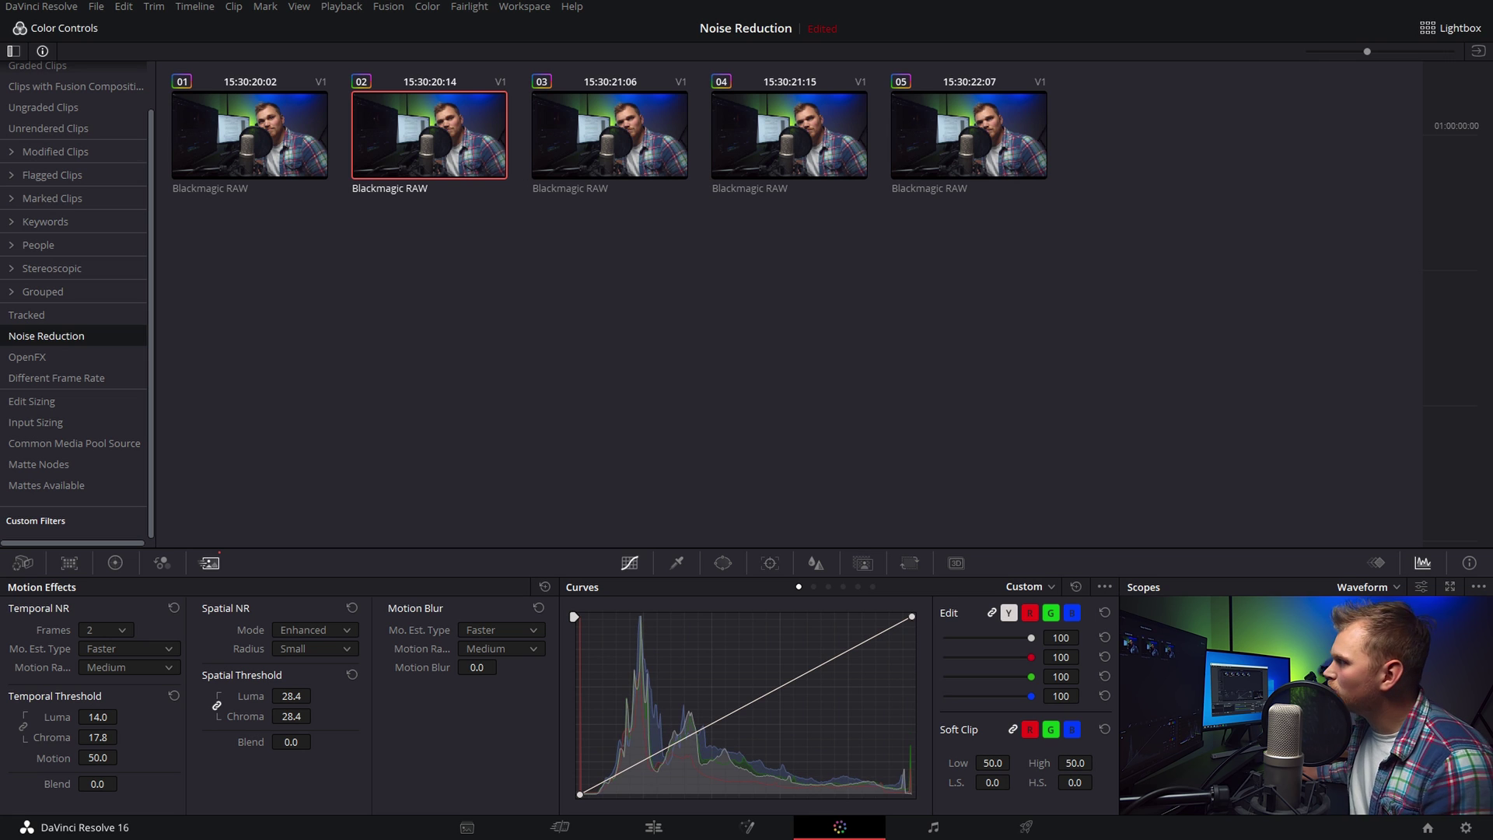
click(1451, 28)
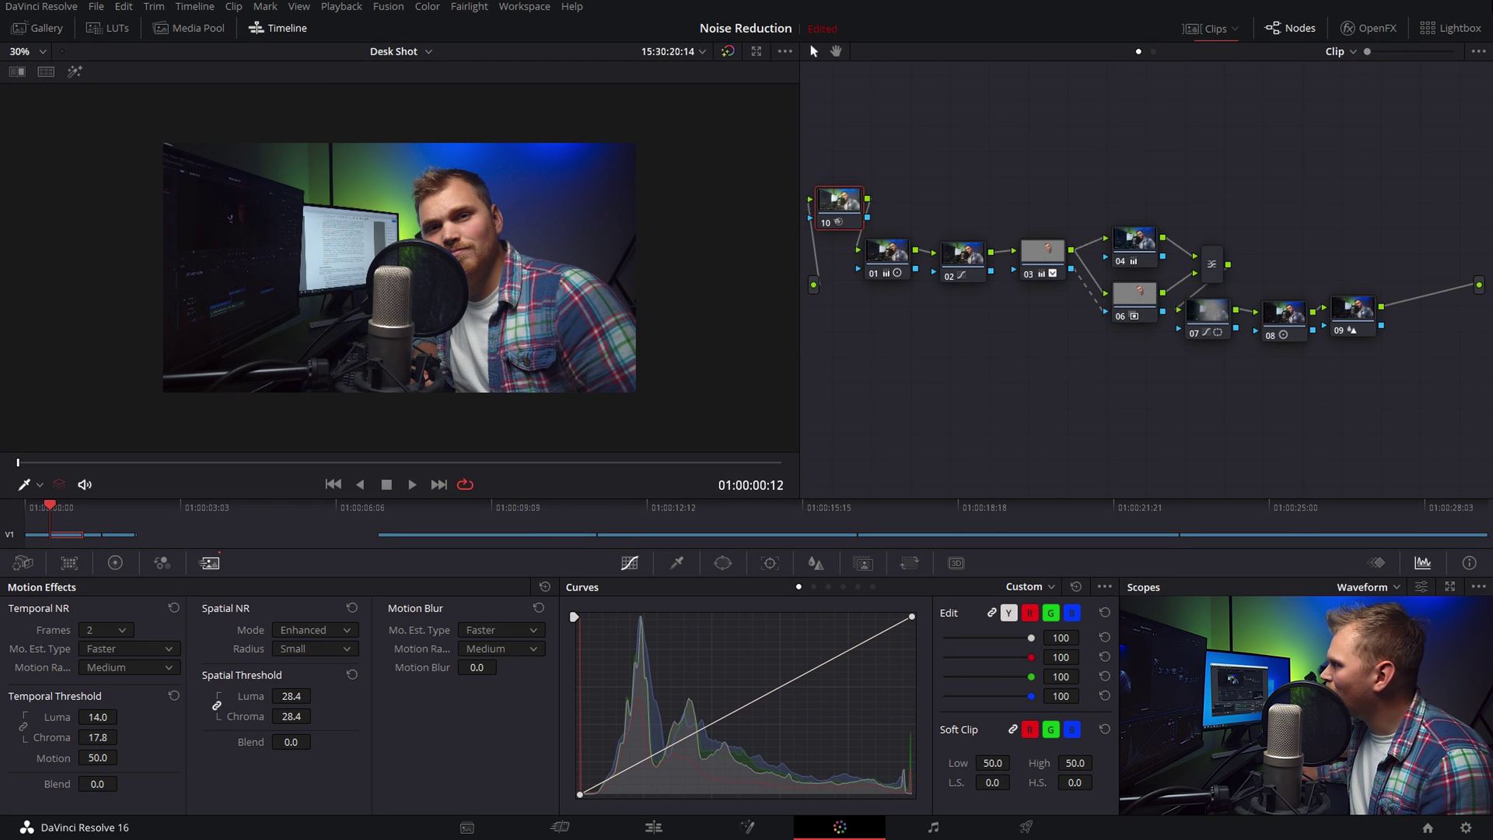
click(1448, 28)
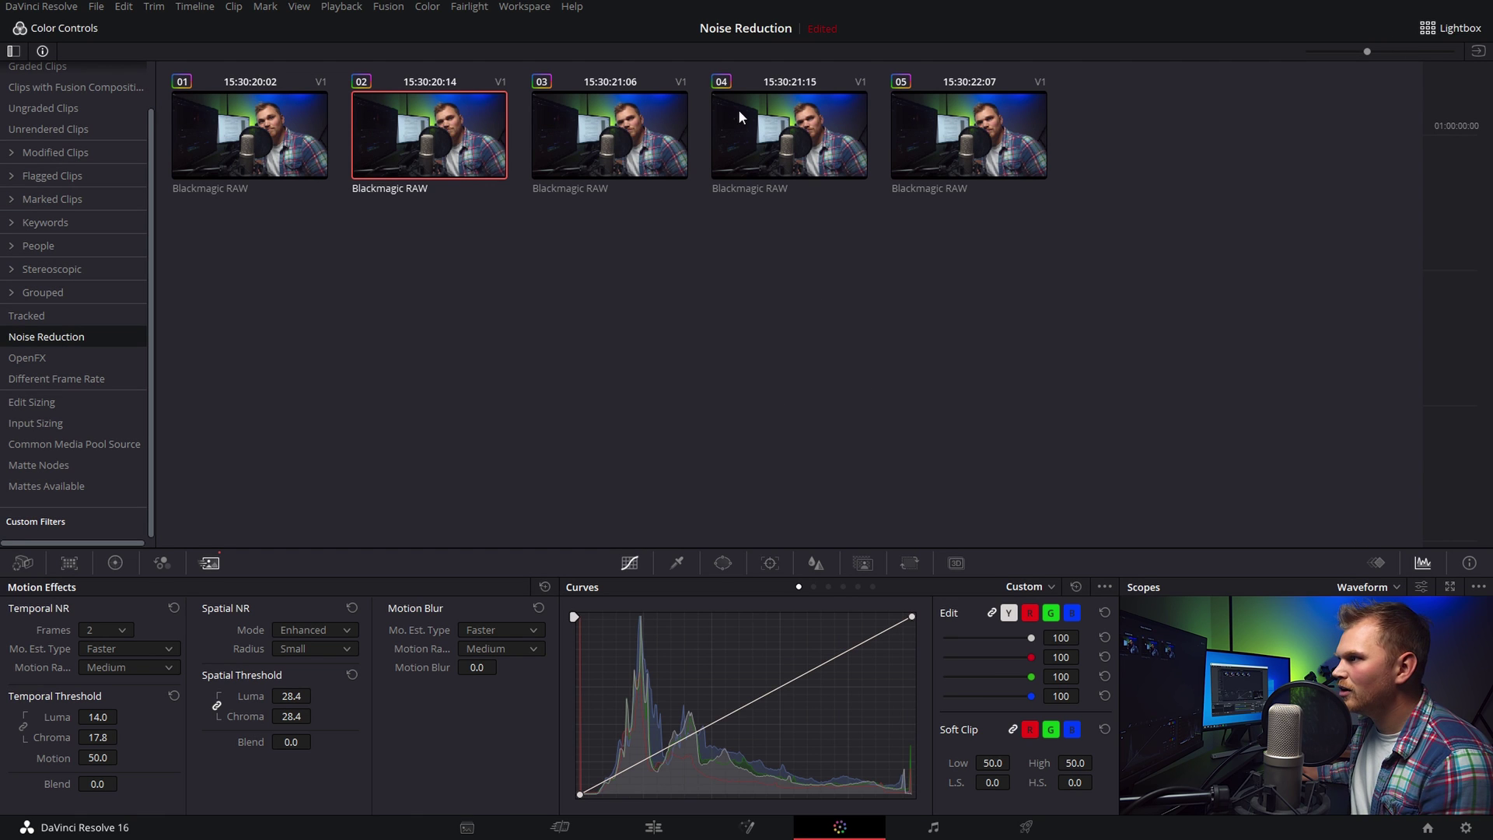
click(804, 123)
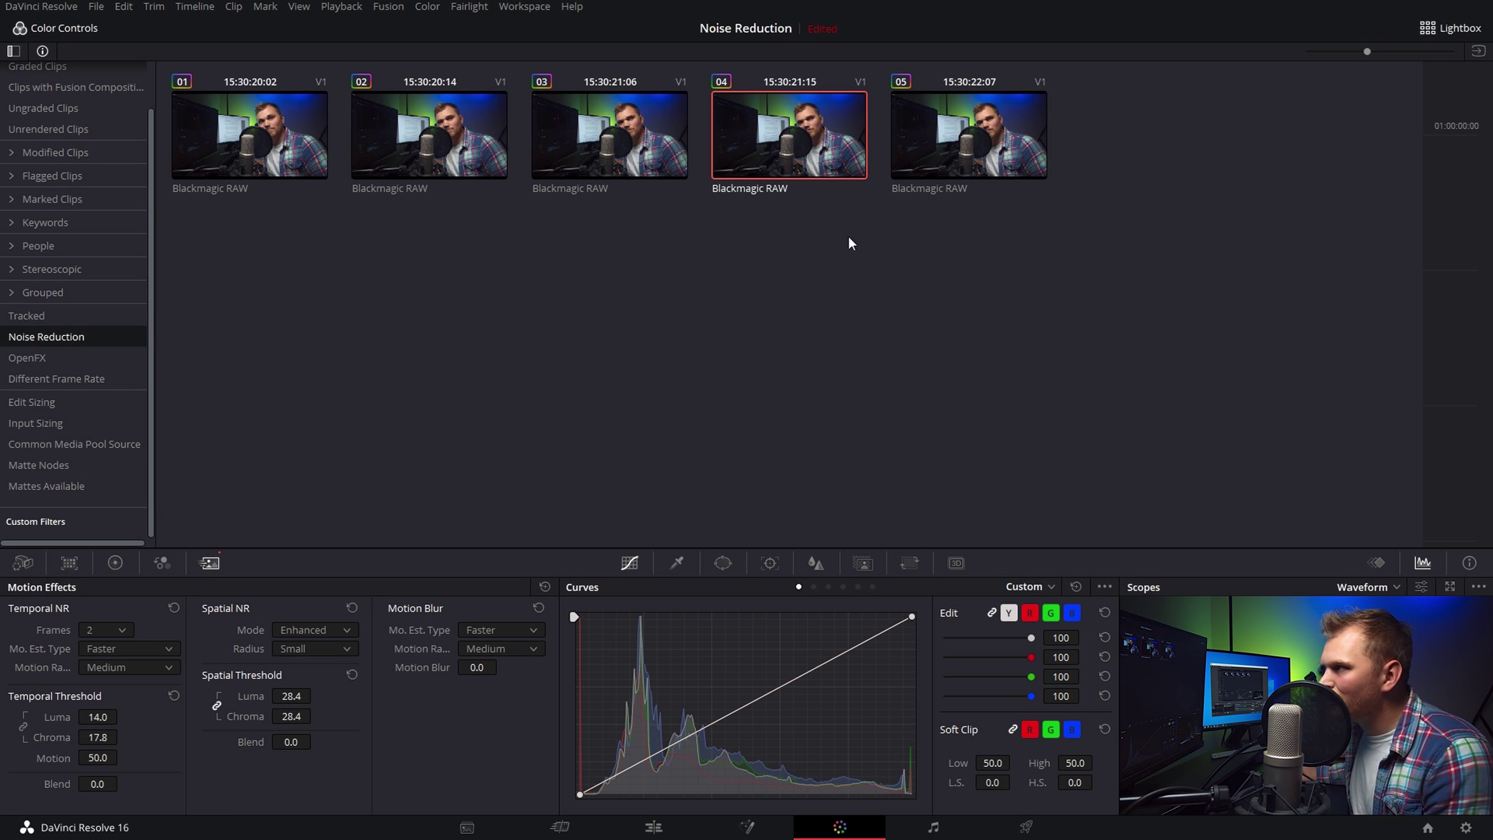
key(Down)
click(765, 159)
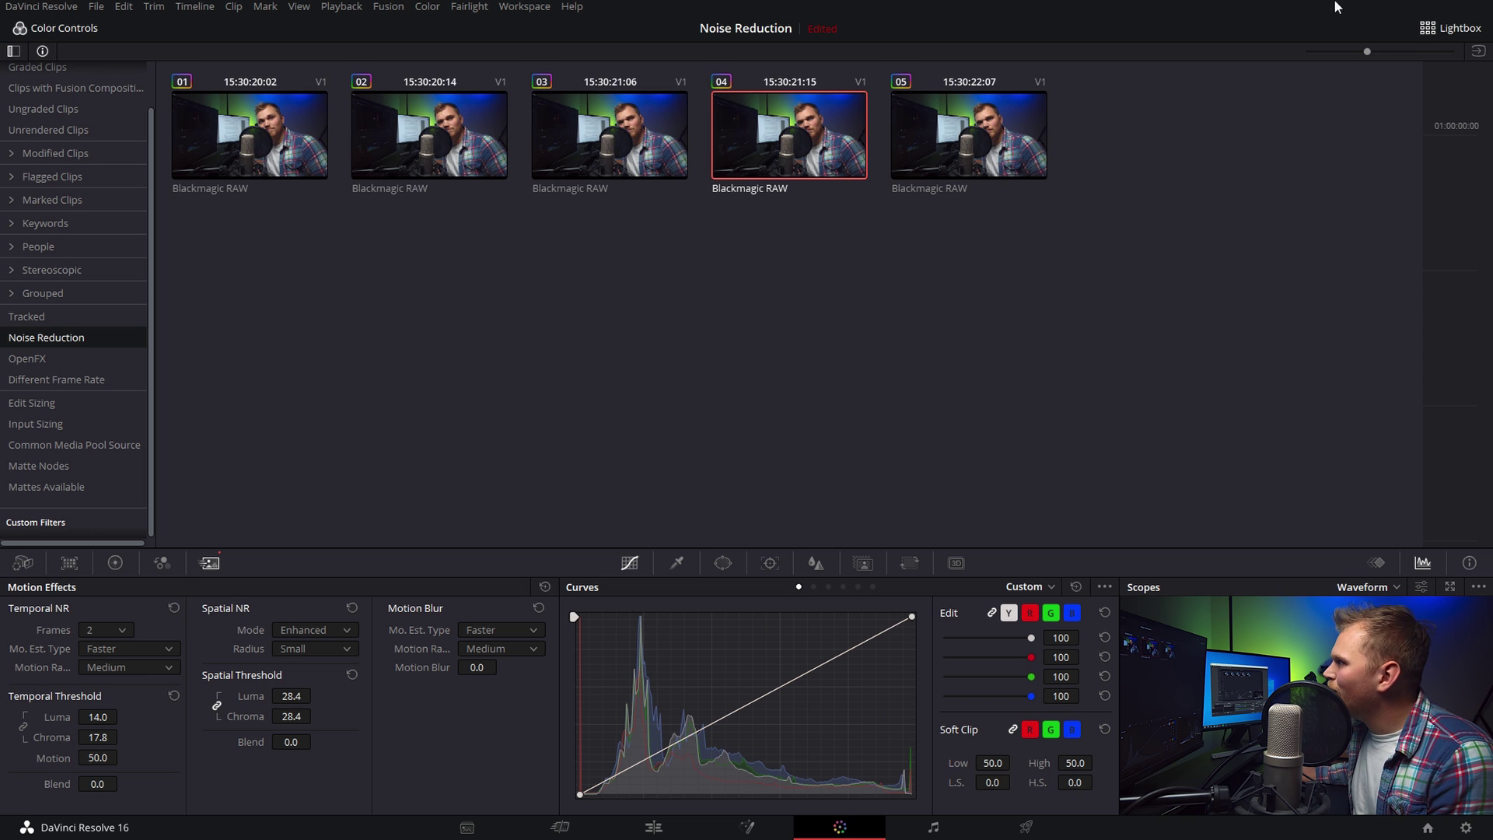
click(1455, 28)
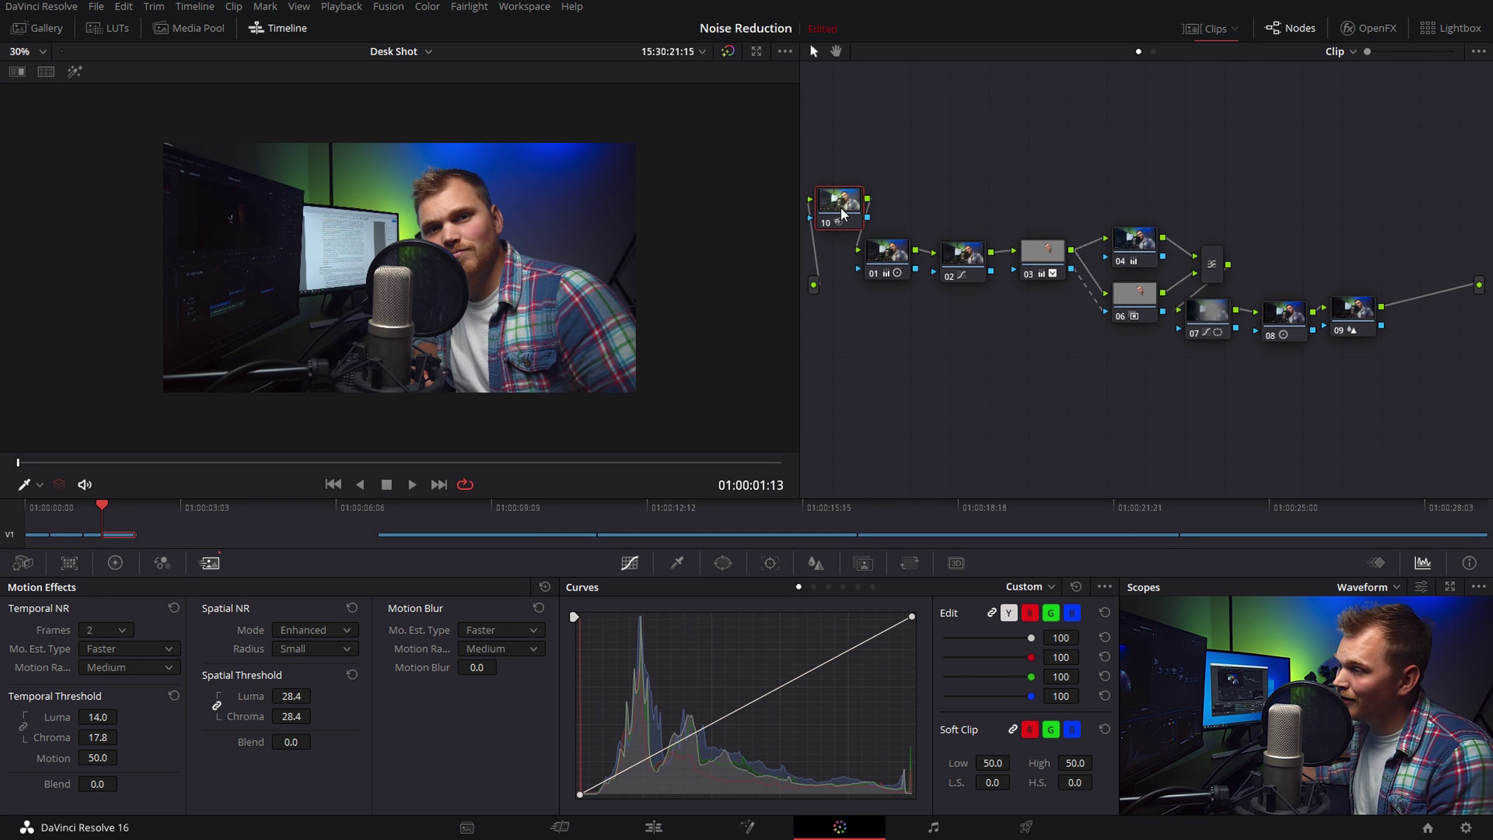